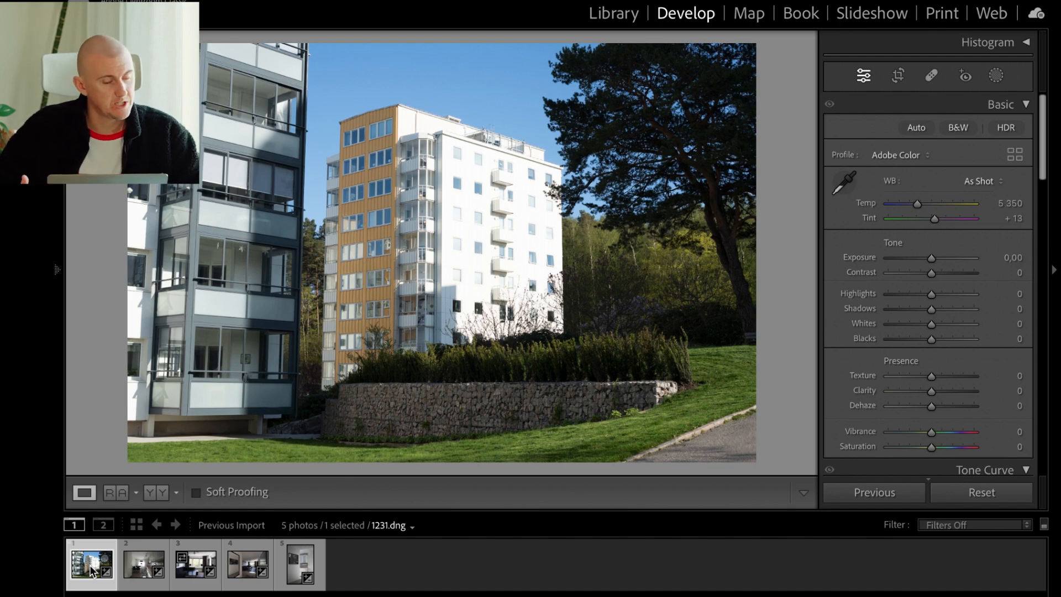
Review the five imported photos one by one and return to the exterior shot 1231.dng.
left_click(147, 575)
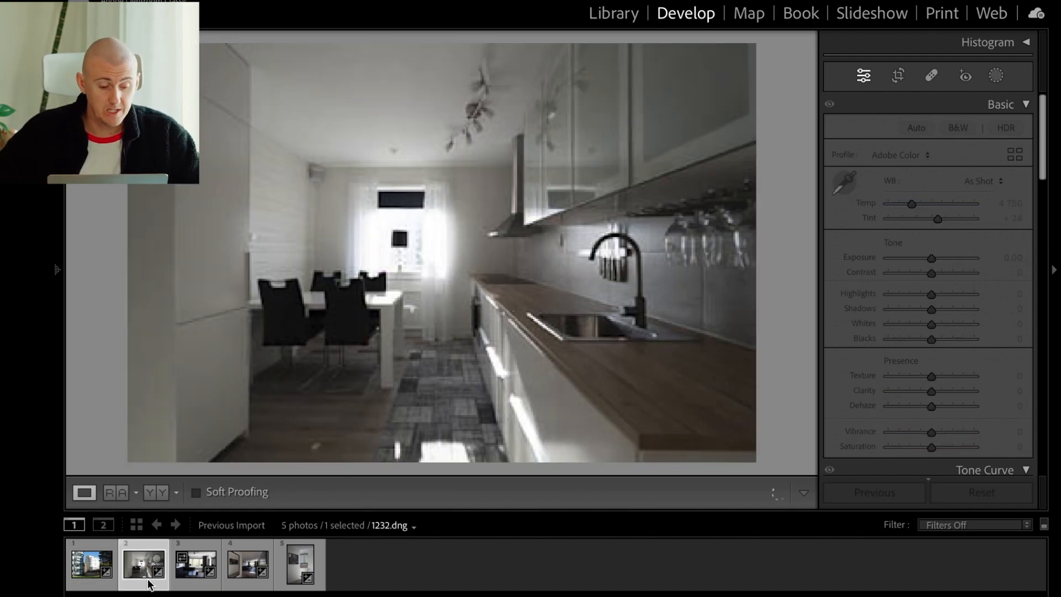
left_click(199, 578)
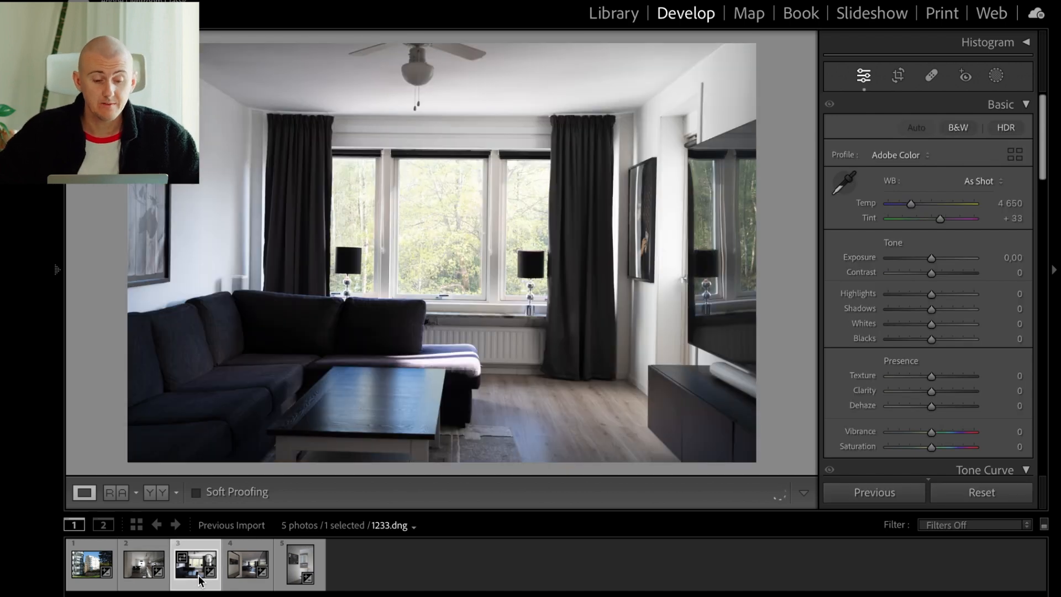
left_click(248, 578)
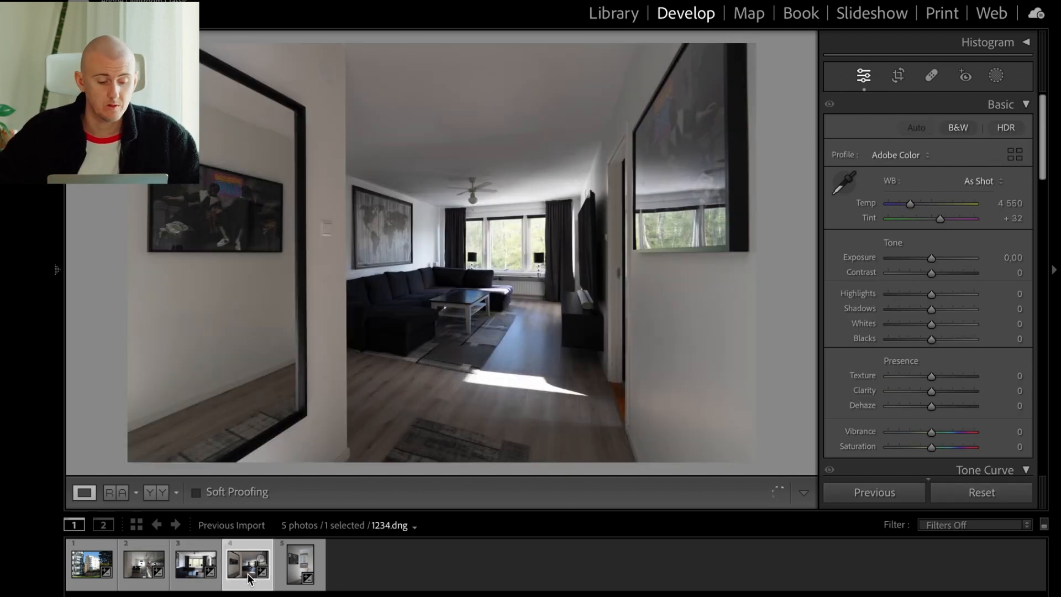
left_click(291, 578)
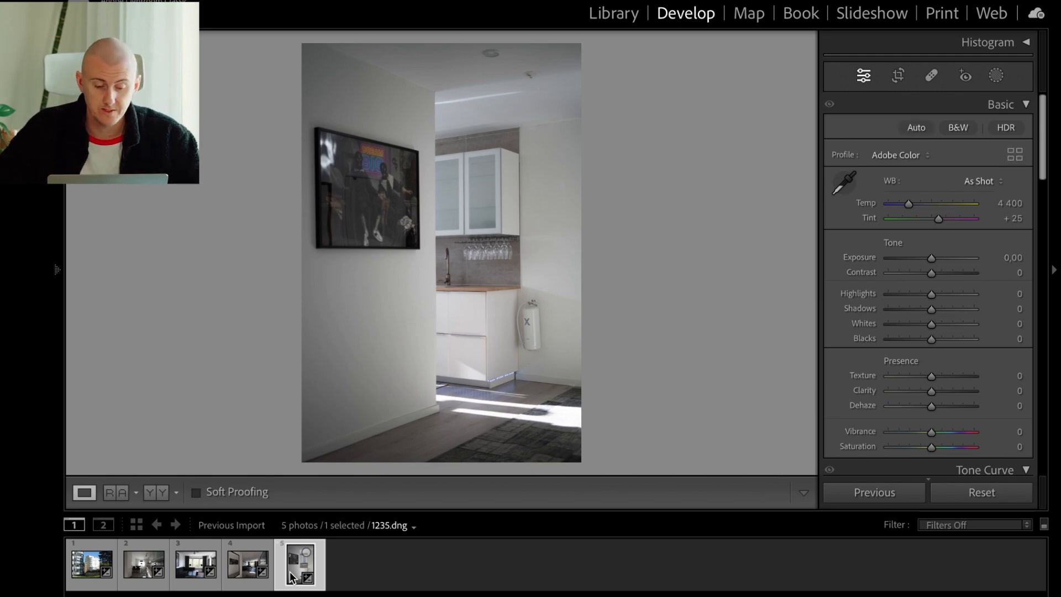
left_click(84, 577)
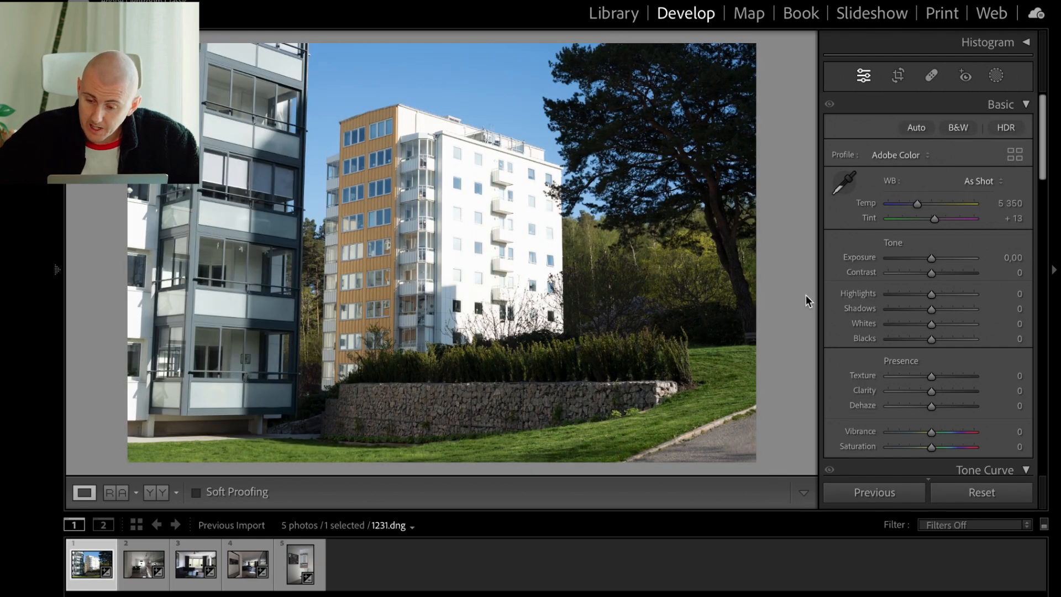
Enable HDR editing with the preview for SDR display and set the SDR rendition Brightness to +44.
left_click(1007, 128)
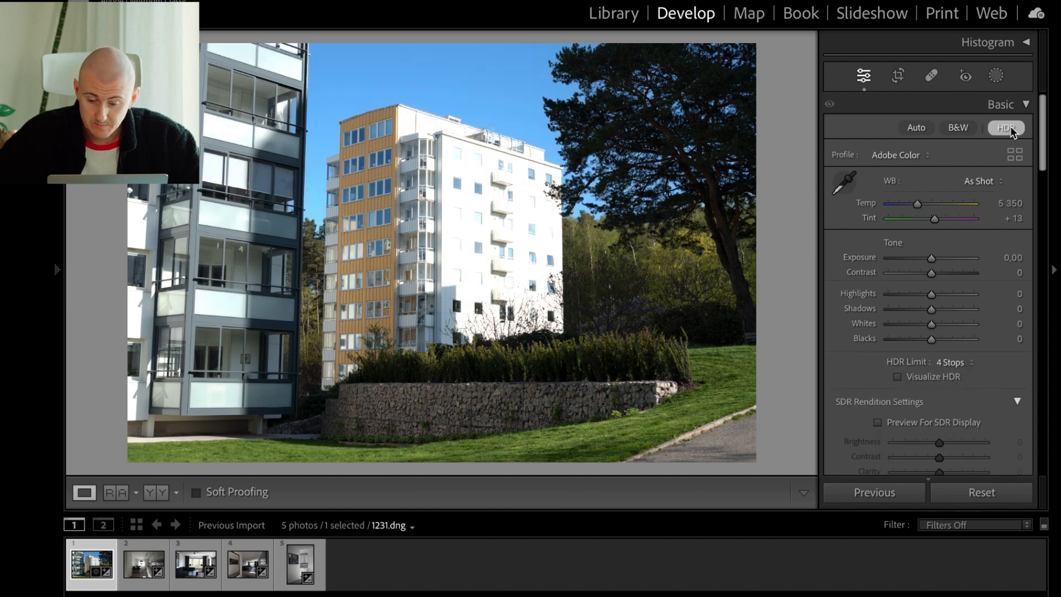
scroll(976, 183, "down", 3)
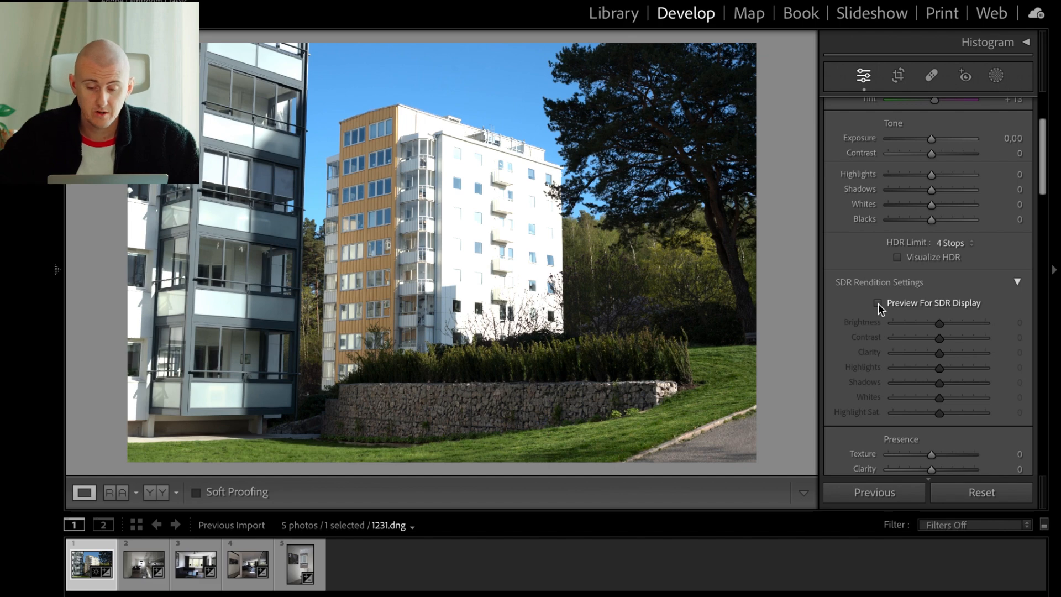
left_click(877, 304)
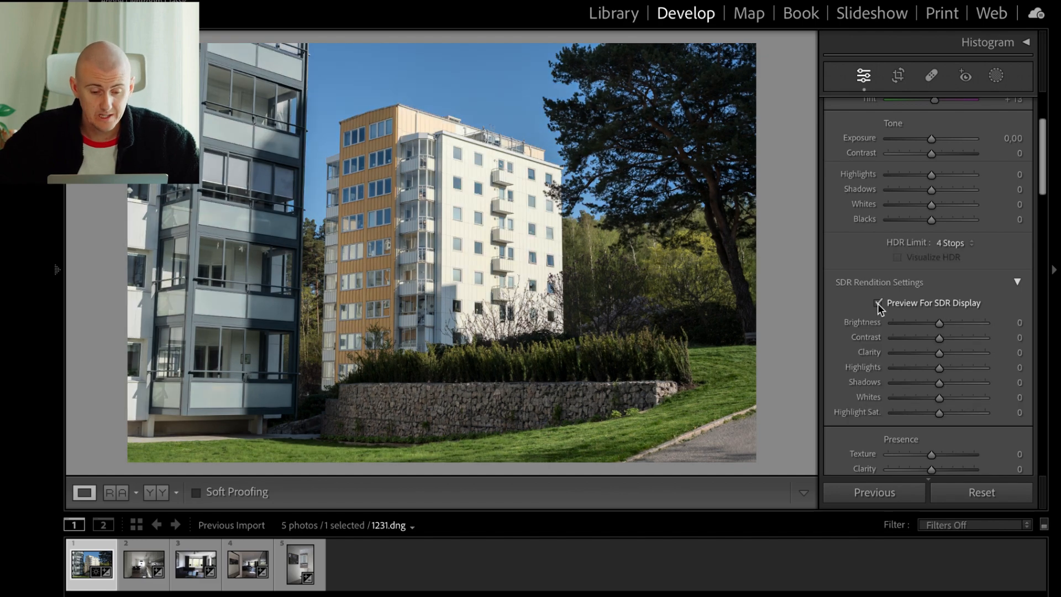
left_click(877, 303)
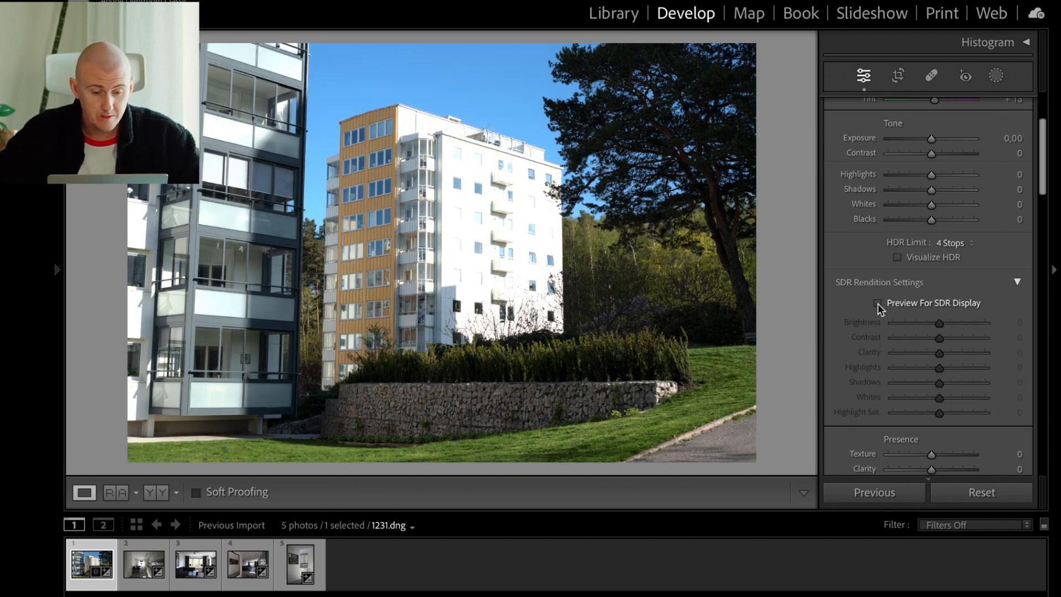
left_click(878, 304)
left_click(878, 304)
left_click(878, 304)
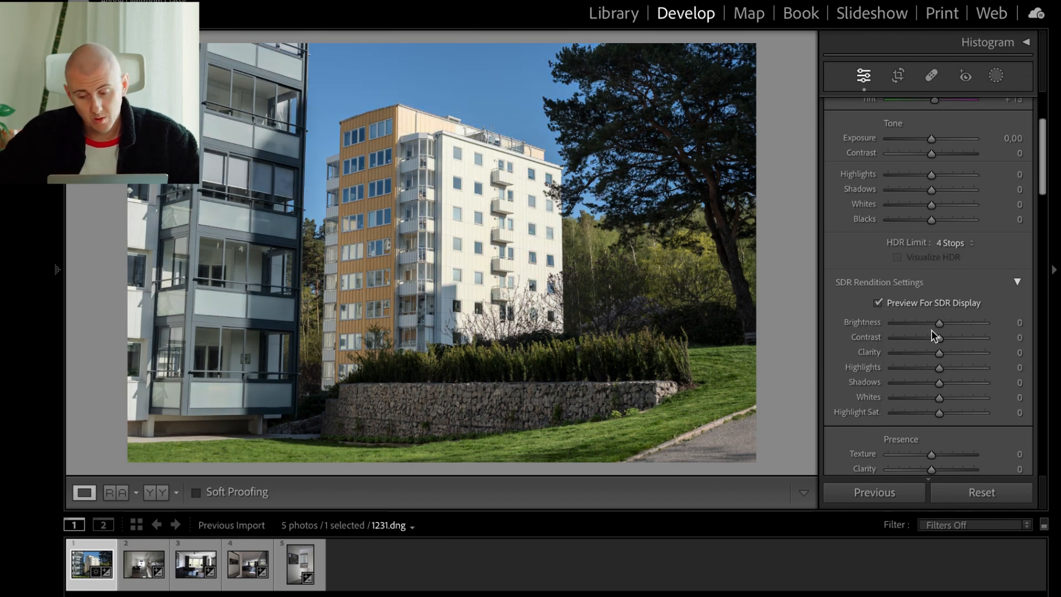
mouse_move(940, 323)
left_mouse_down()
mouse_move(984, 321)
mouse_move(942, 320)
mouse_move(961, 326)
left_mouse_up()
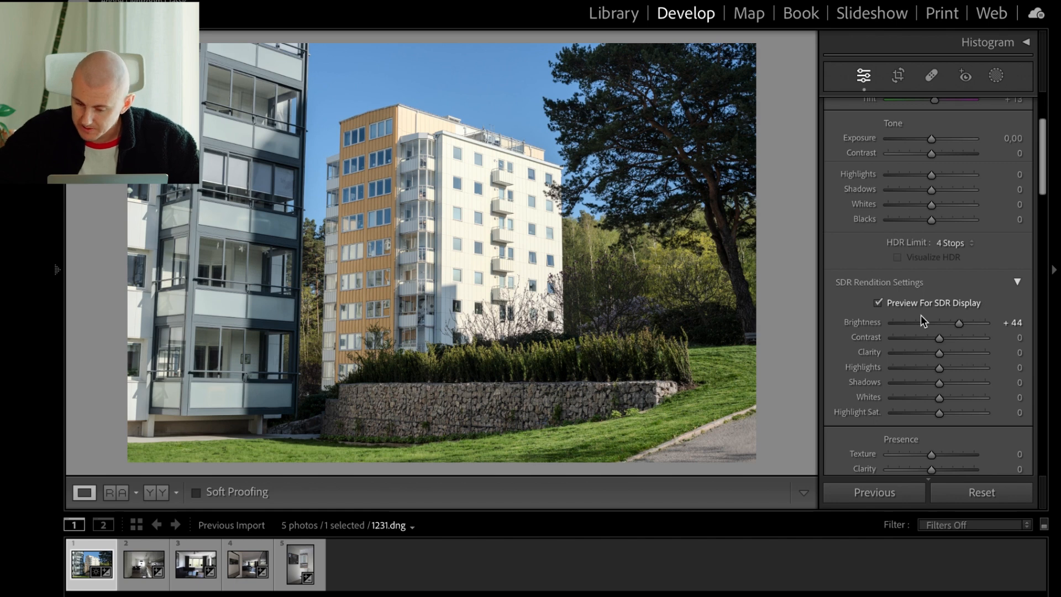
Set the photo's white balance to Auto.
scroll(961, 270, "up", 3)
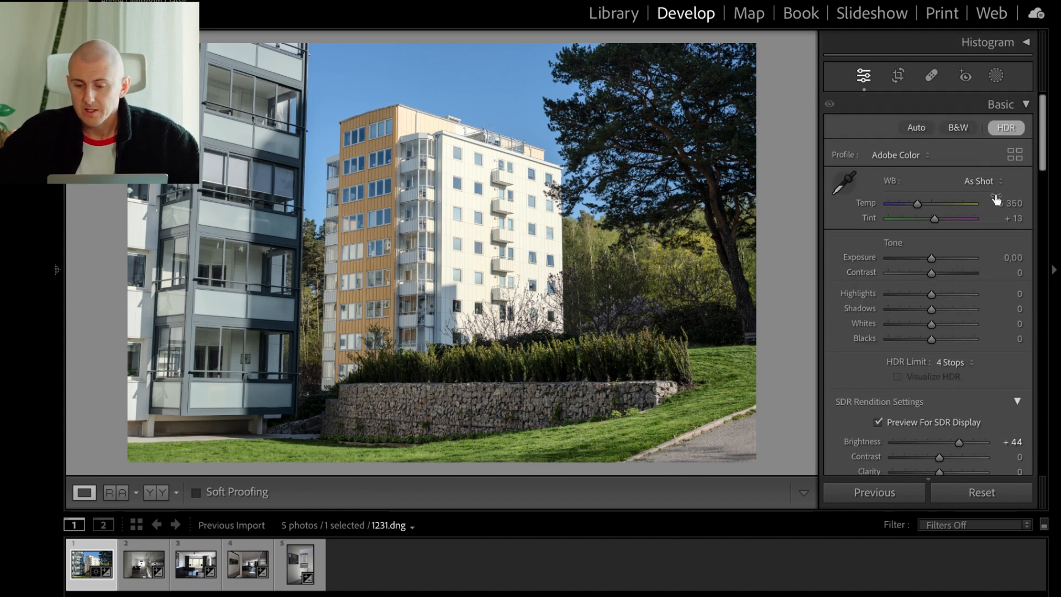
left_click(977, 184)
left_click(977, 184)
left_click(977, 183)
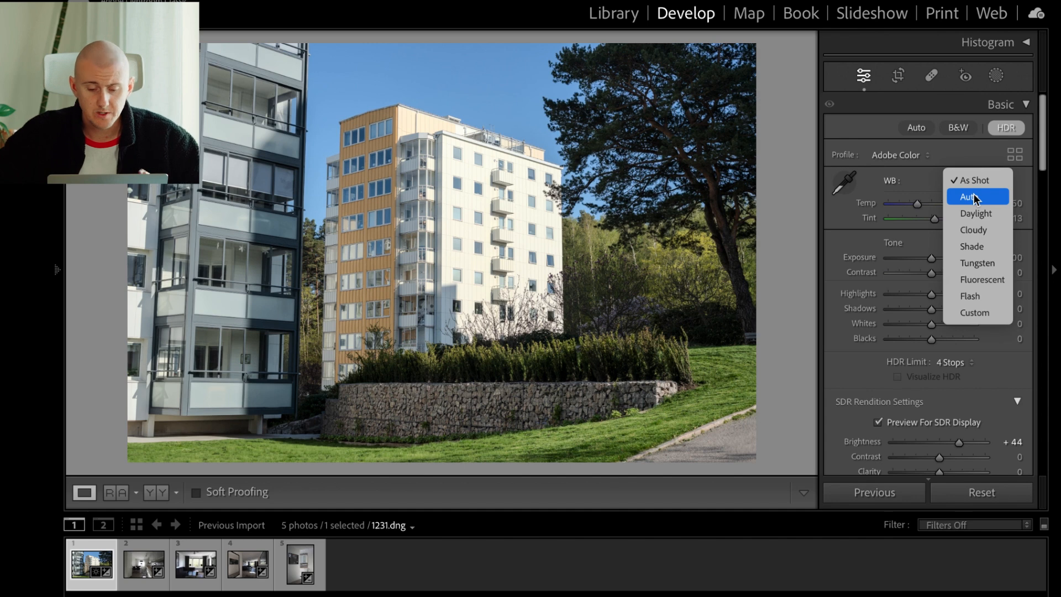
left_click(974, 198)
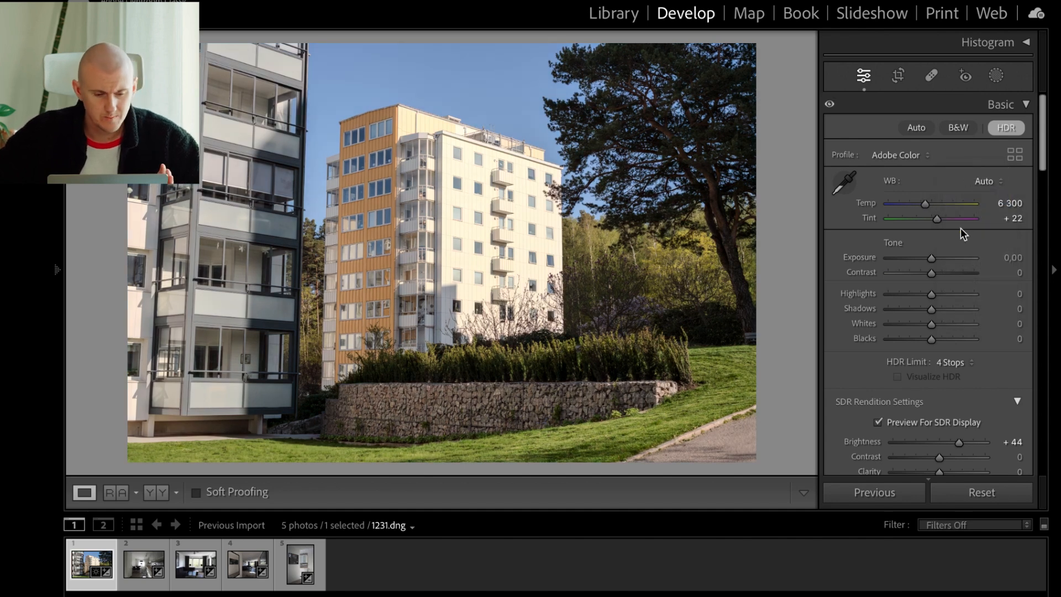
Sample the distant tower's white façade with Point Color in the Color Mixer and reduce the sample's saturation.
scroll(943, 261, "down", 4)
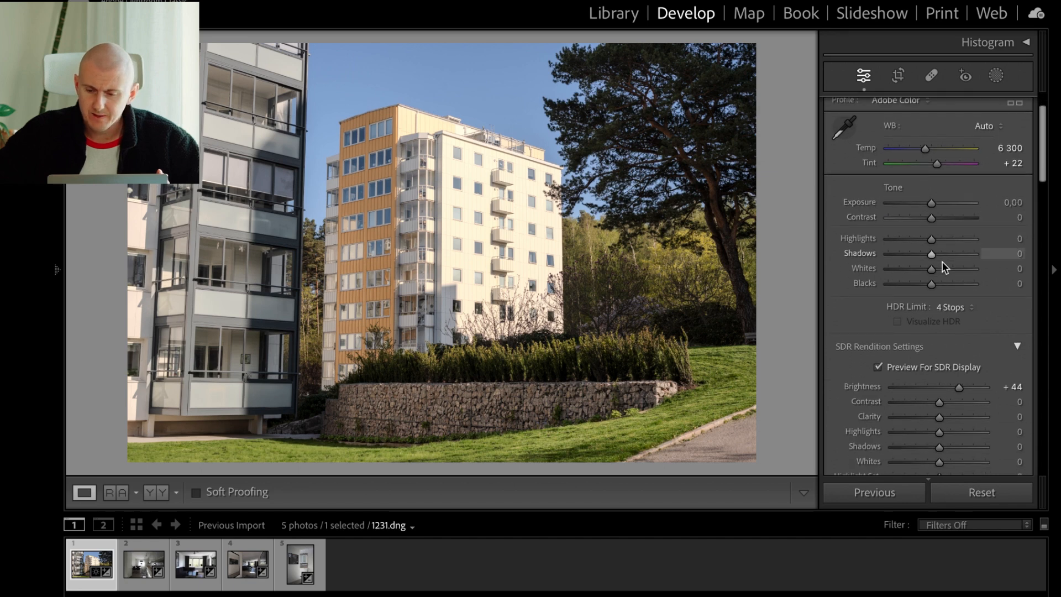
scroll(943, 261, "down", 10)
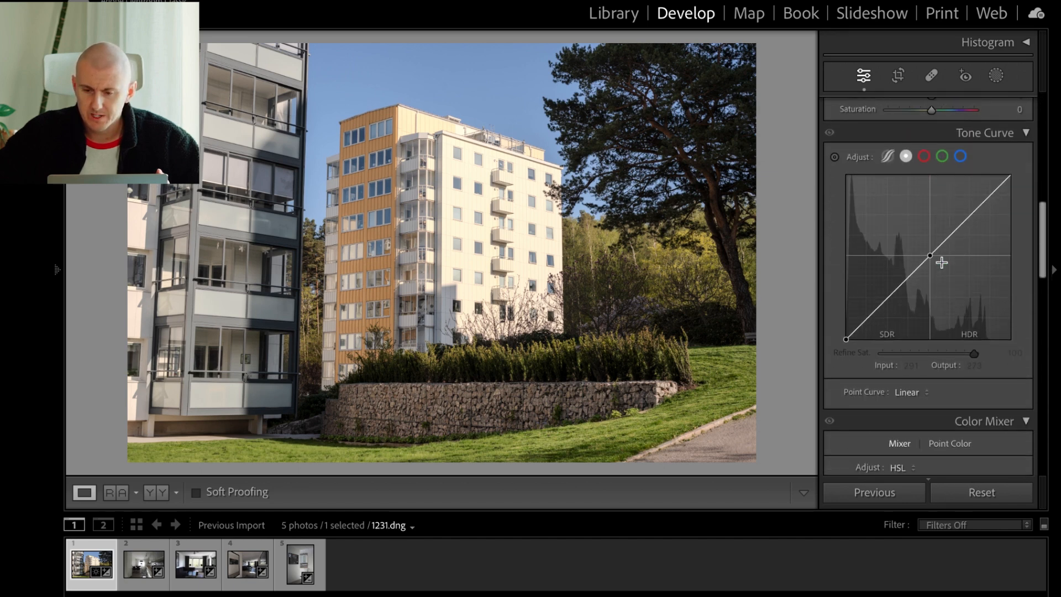
scroll(891, 251, "down", 6)
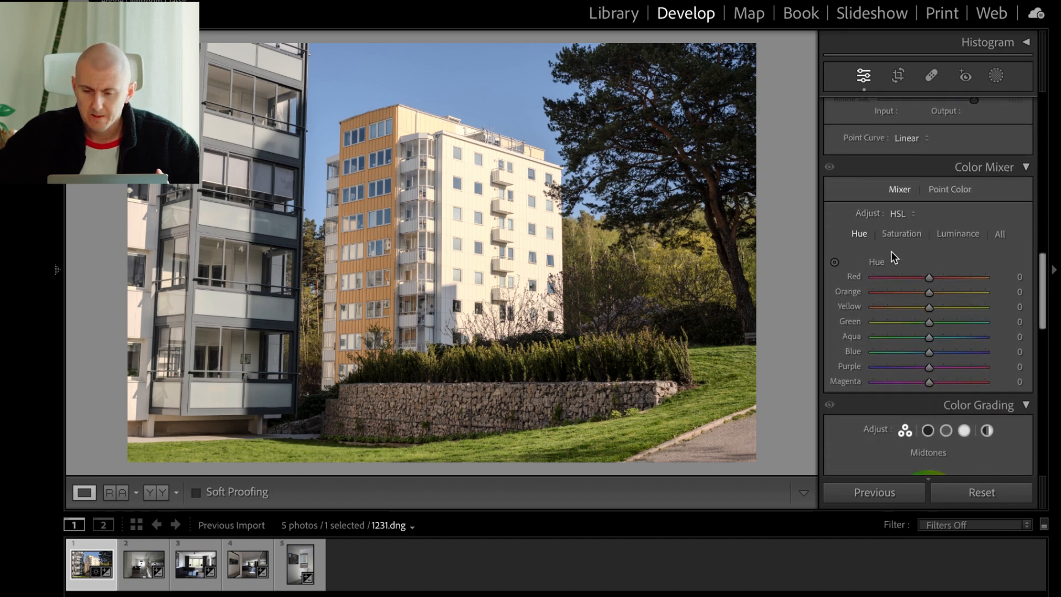
left_click(948, 161)
left_click(844, 193)
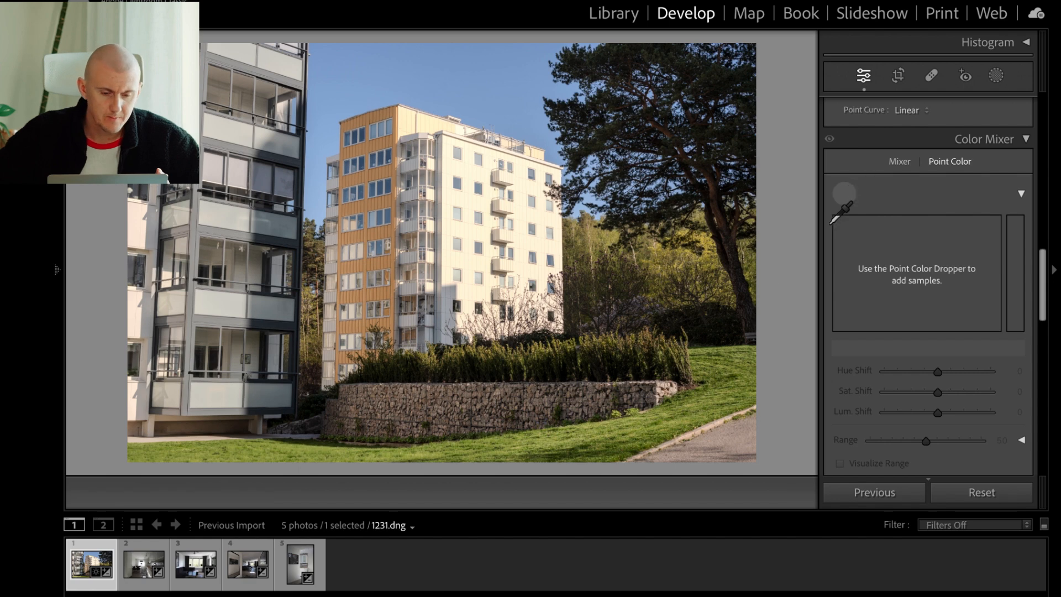
left_click(484, 206)
scroll(940, 292, "down", 2)
left_click_drag(938, 323, 899, 318)
Set Highlight Sat. in the SDR rendition settings to +4.
scroll(935, 304, "up", 5)
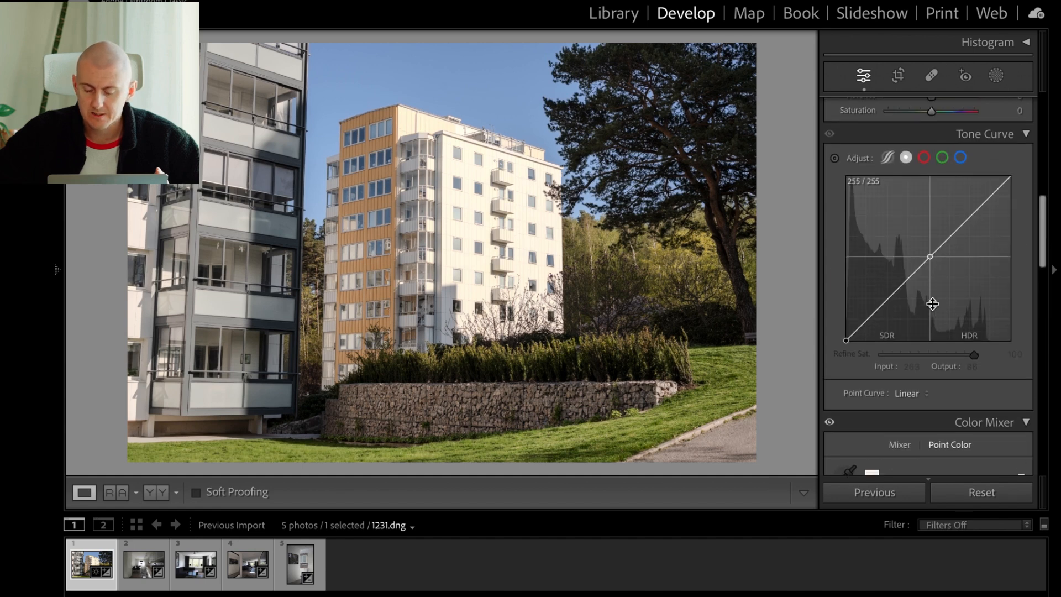
scroll(934, 332, "up", 6)
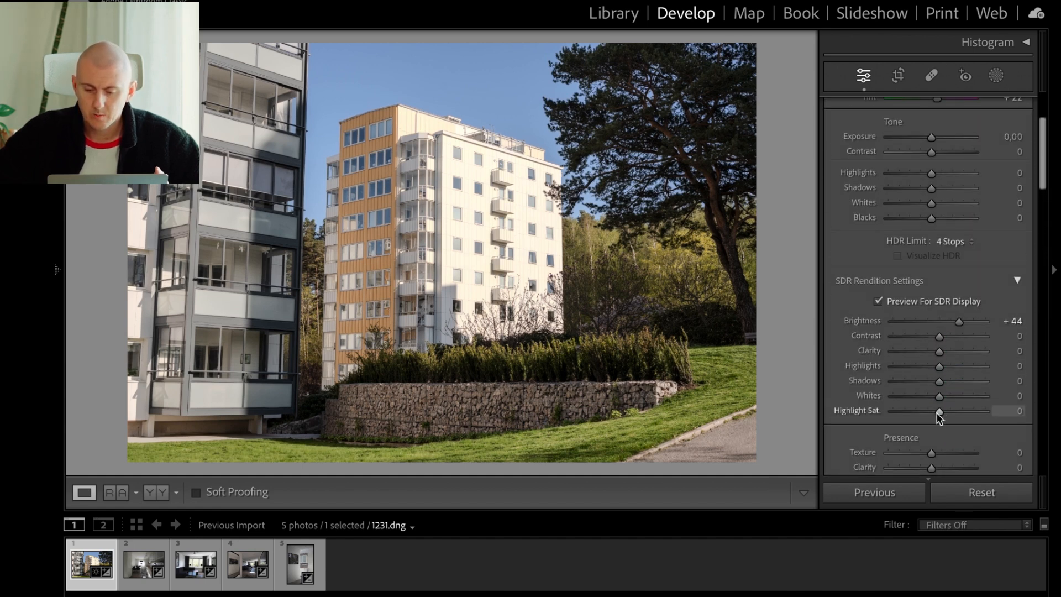
mouse_move(936, 413)
left_mouse_down()
mouse_move(877, 416)
mouse_move(1010, 395)
mouse_move(884, 388)
mouse_move(963, 391)
mouse_move(940, 393)
left_mouse_up()
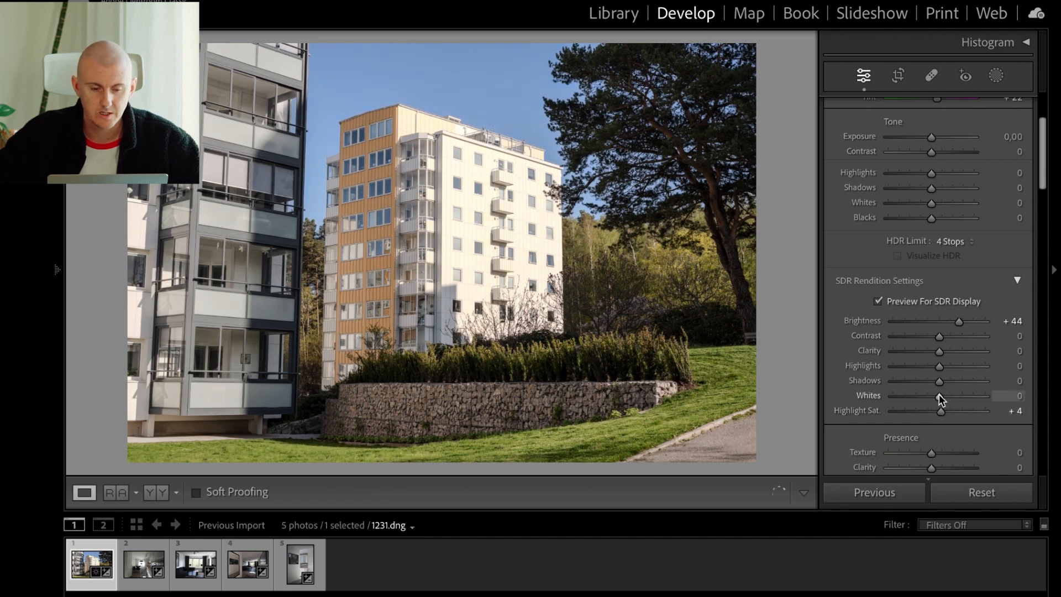
Create a brush mask and paint it over the distant tower's white façade, leaving out the yellow section.
left_click(997, 77)
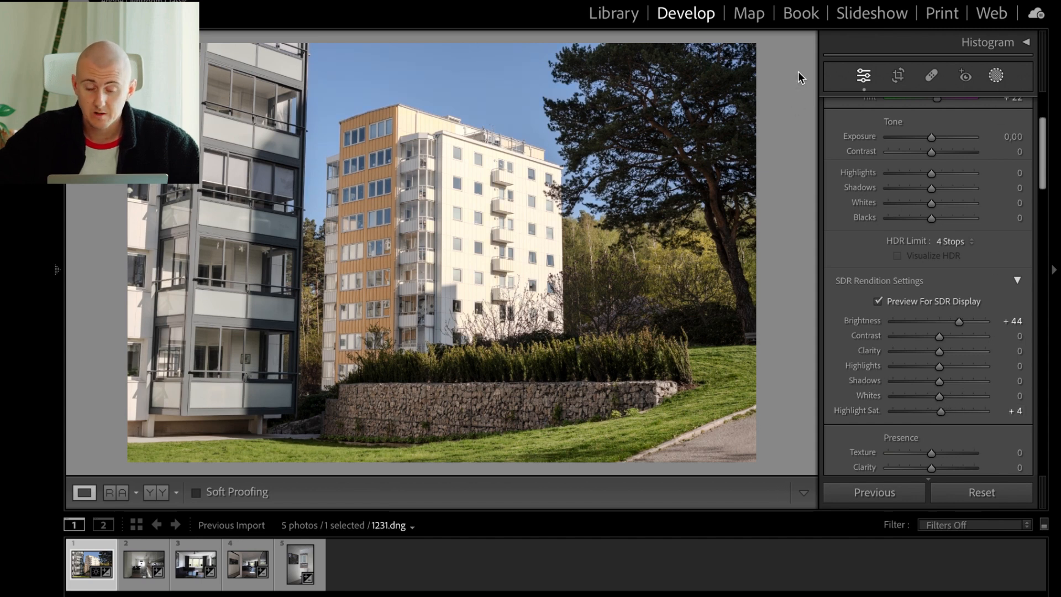
left_click(866, 222)
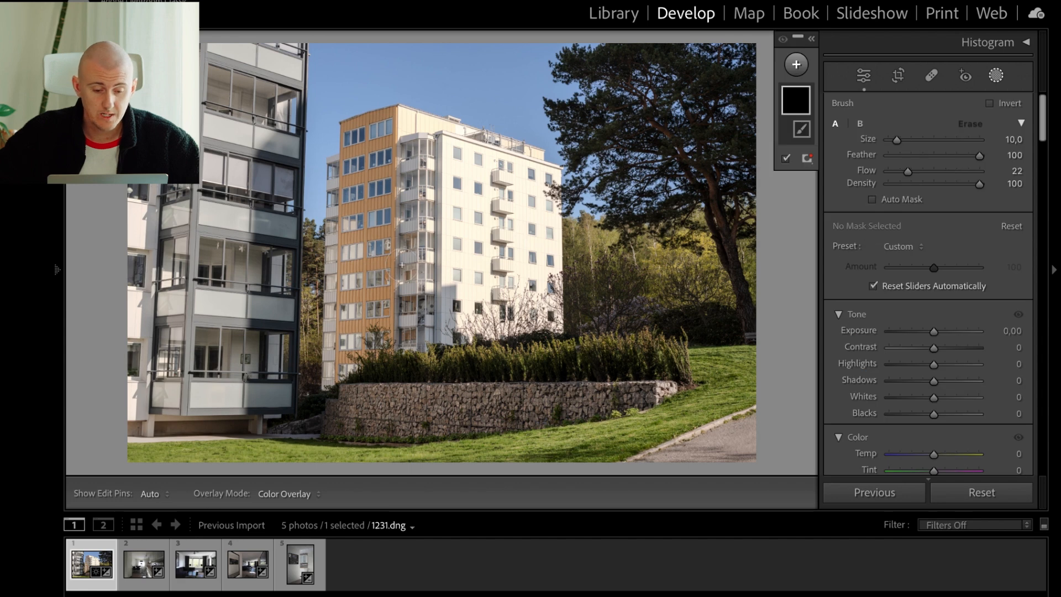
key("h")
mouse_move(453, 297)
left_mouse_down()
mouse_move(435, 190)
mouse_move(420, 271)
mouse_move(433, 325)
mouse_move(429, 193)
mouse_move(413, 121)
mouse_move(455, 167)
mouse_move(459, 140)
mouse_move(416, 128)
mouse_move(529, 141)
mouse_move(540, 216)
mouse_move(446, 313)
mouse_move(479, 274)
mouse_move(496, 279)
mouse_move(455, 316)
mouse_move(509, 258)
mouse_move(505, 219)
mouse_move(435, 126)
mouse_move(458, 164)
mouse_move(449, 132)
mouse_move(460, 112)
mouse_move(463, 166)
mouse_move(451, 188)
mouse_move(418, 193)
mouse_move(426, 216)
mouse_move(405, 281)
mouse_move(421, 181)
mouse_move(399, 335)
left_mouse_up()
Add the narrow white edge beside the tower's yellow section to the mask with a brush size of 5.
scroll(322, 365, "down", 5)
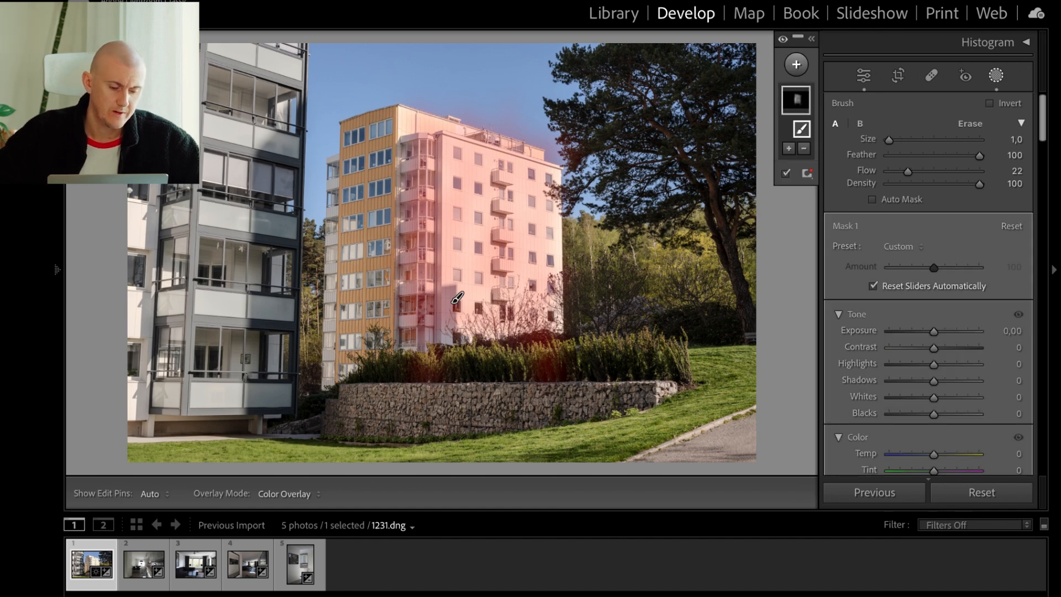
scroll(322, 365, "up", 4)
key("h")
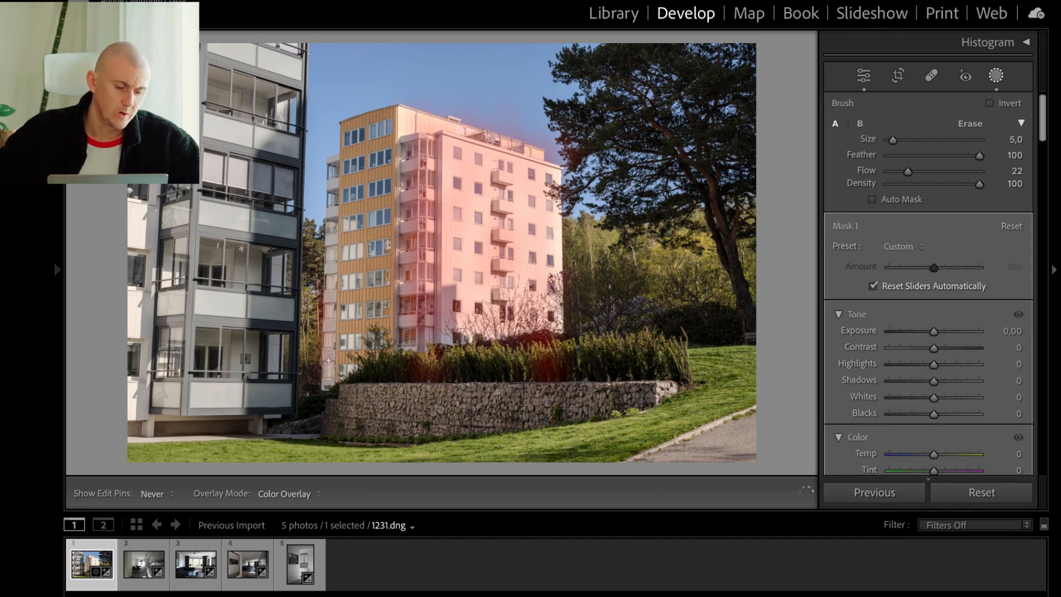
left_click_drag(334, 329, 328, 179)
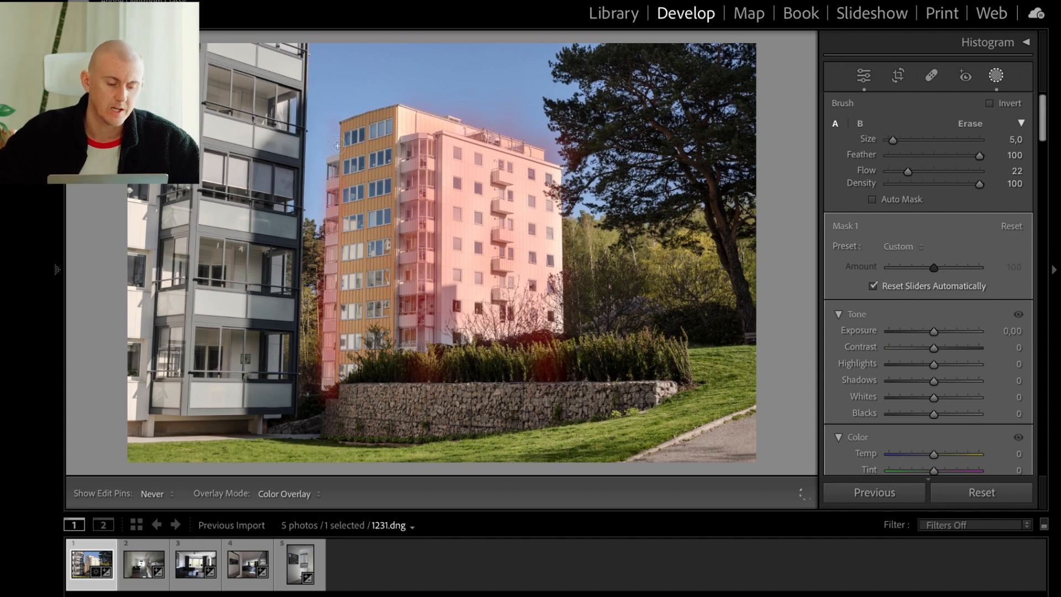
Extend the mask over the near apartment building with a brush size of 27.
key("h")
scroll(172, 321, "up", 6)
scroll(172, 321, "up", 1)
mouse_move(160, 362)
left_mouse_down()
mouse_move(136, 326)
mouse_move(152, 158)
mouse_move(208, 352)
mouse_move(199, 398)
mouse_move(267, 169)
mouse_move(237, 371)
mouse_move(246, 194)
mouse_move(209, 237)
mouse_move(186, 337)
left_mouse_up()
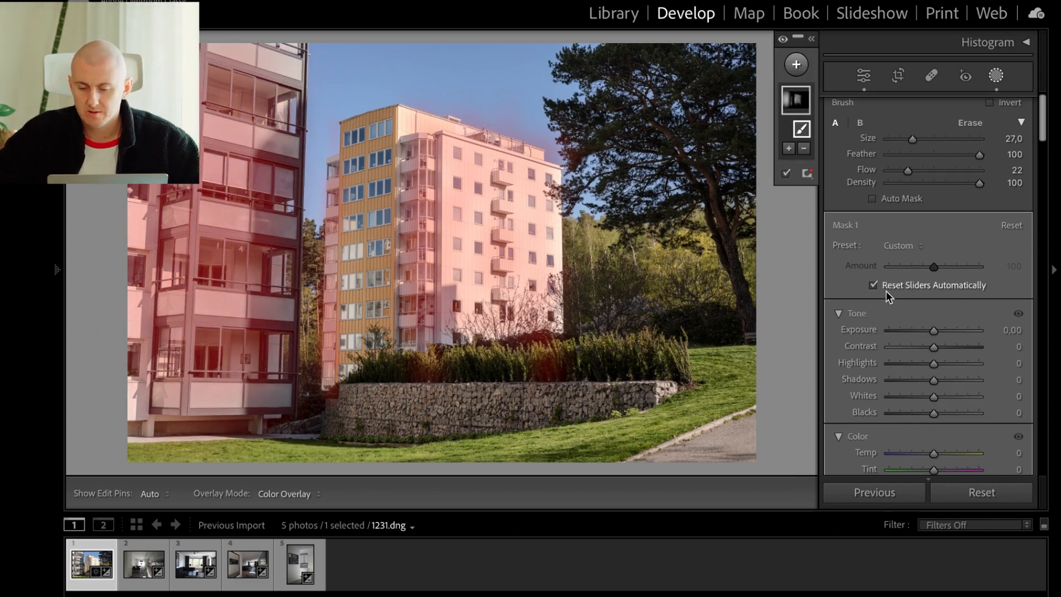
Hide the mask overlay, sample the tower's shaded white edge with the mask's Point Color, and set its Sat. Shift to -100.
scroll(887, 291, "down", 8)
key("o")
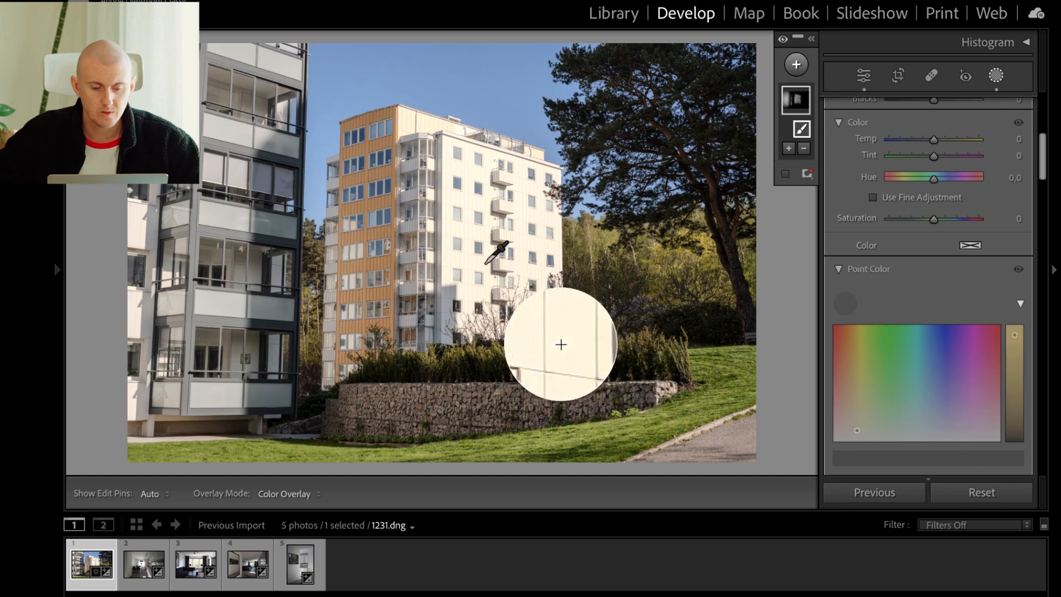
left_click(486, 264)
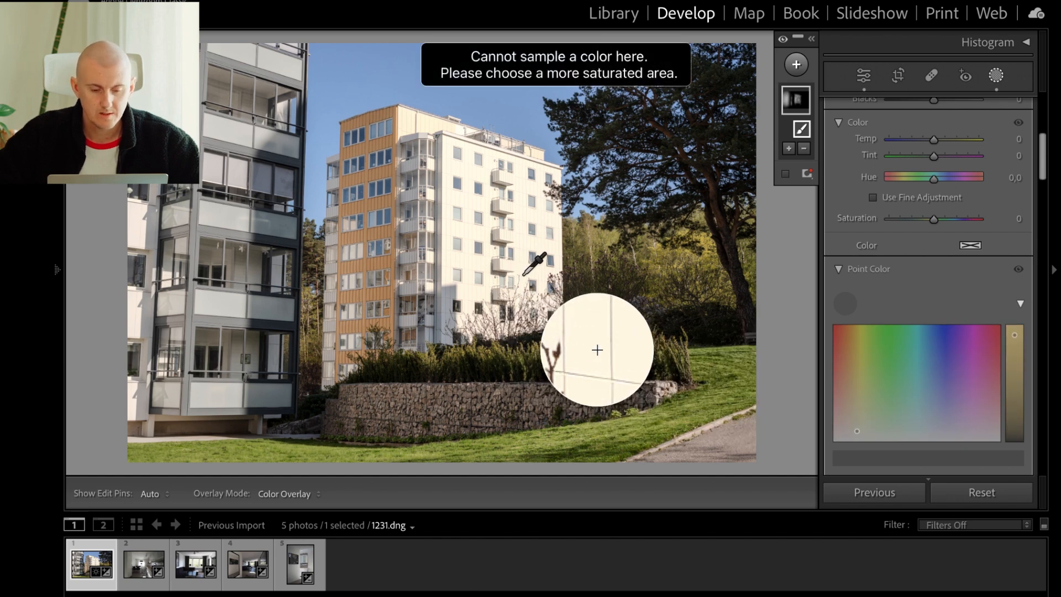
left_click(332, 298)
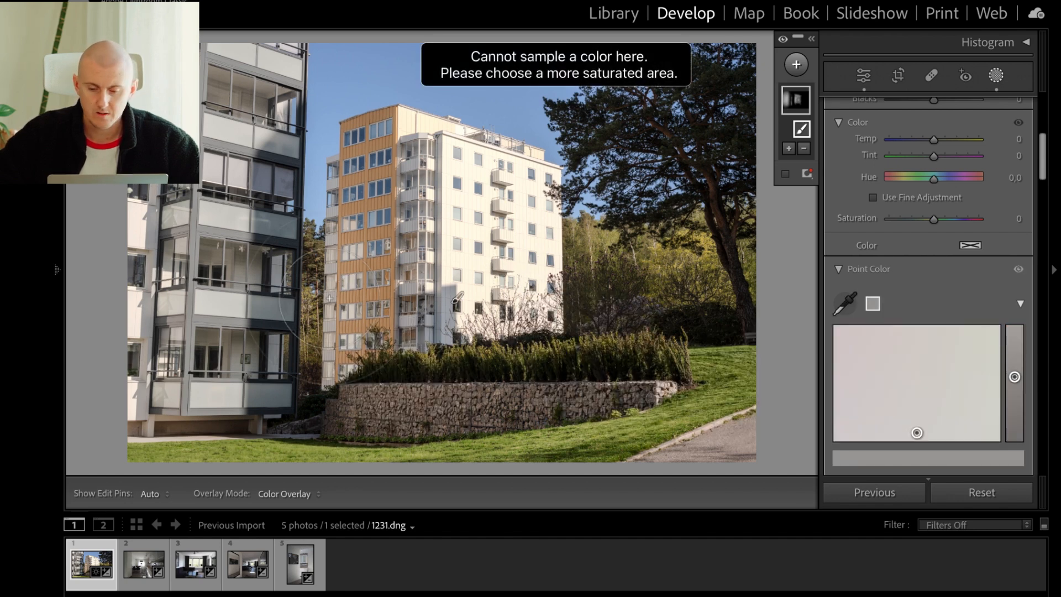
scroll(885, 353, "down", 5)
left_click_drag(940, 333, 801, 352)
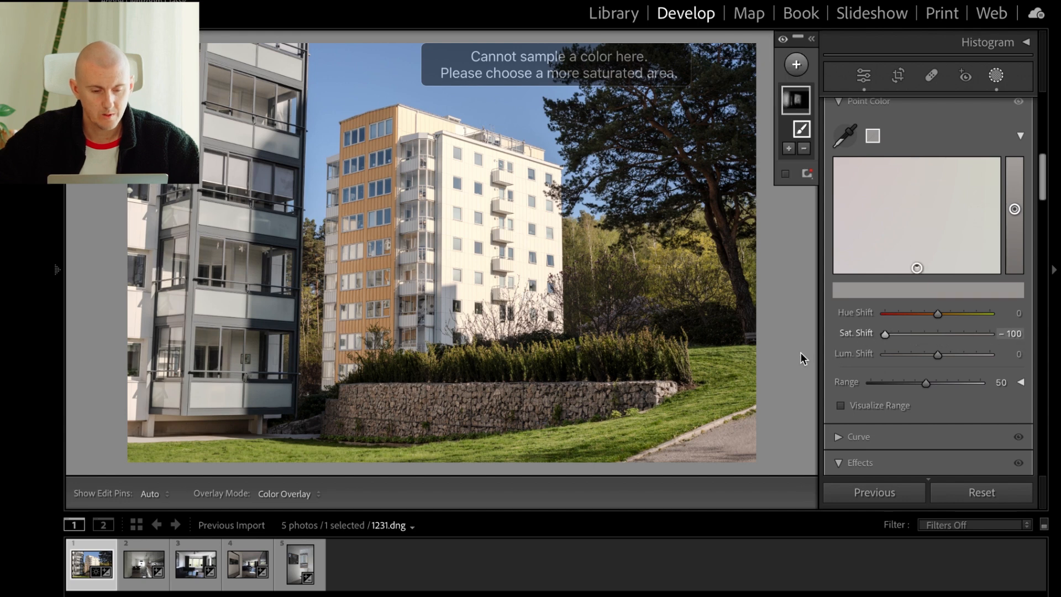
Add a second Point Color sample from the tower's sunlit white façade and set its Sat. Shift to -100.
left_click(846, 139)
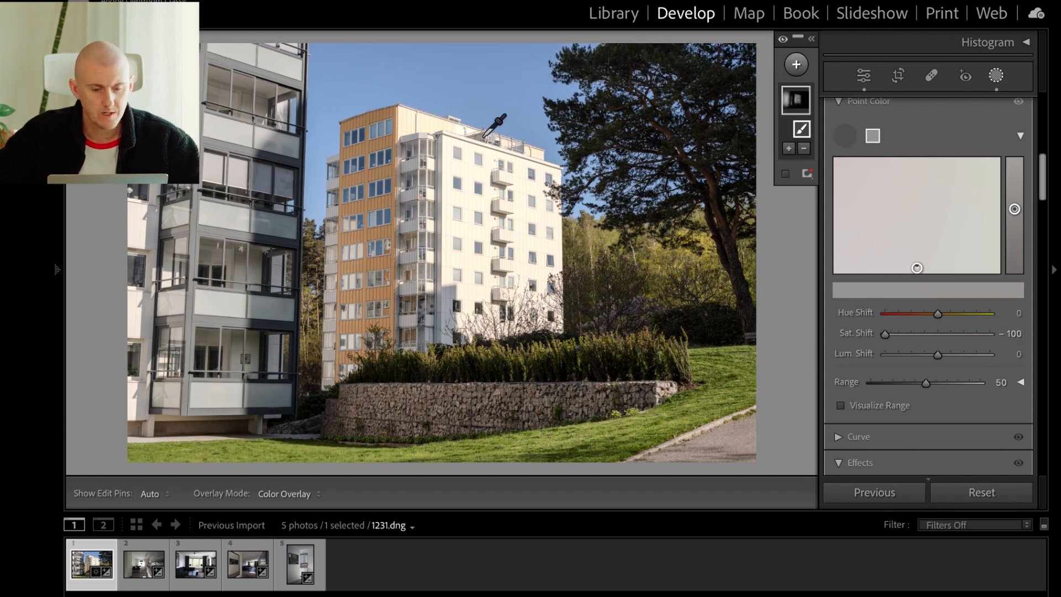
left_click(513, 201)
left_click_drag(938, 334, 849, 338)
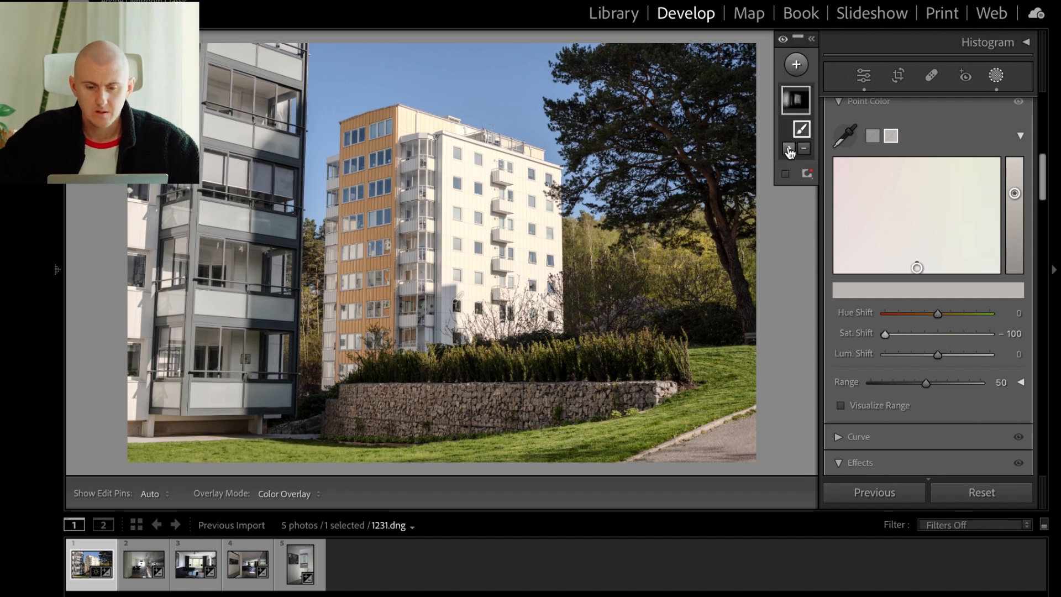
key("h")
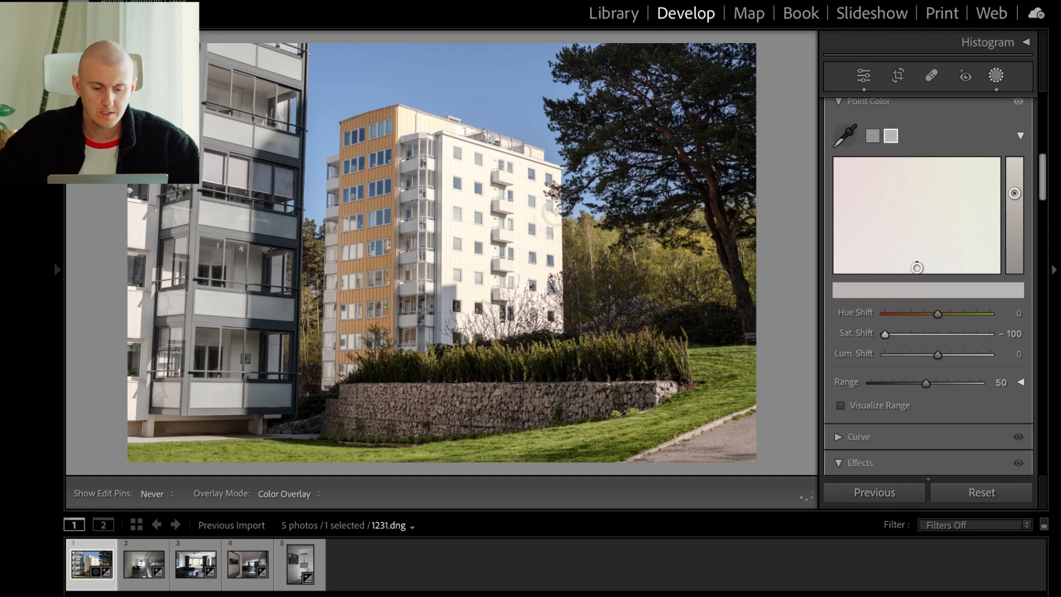
key("h")
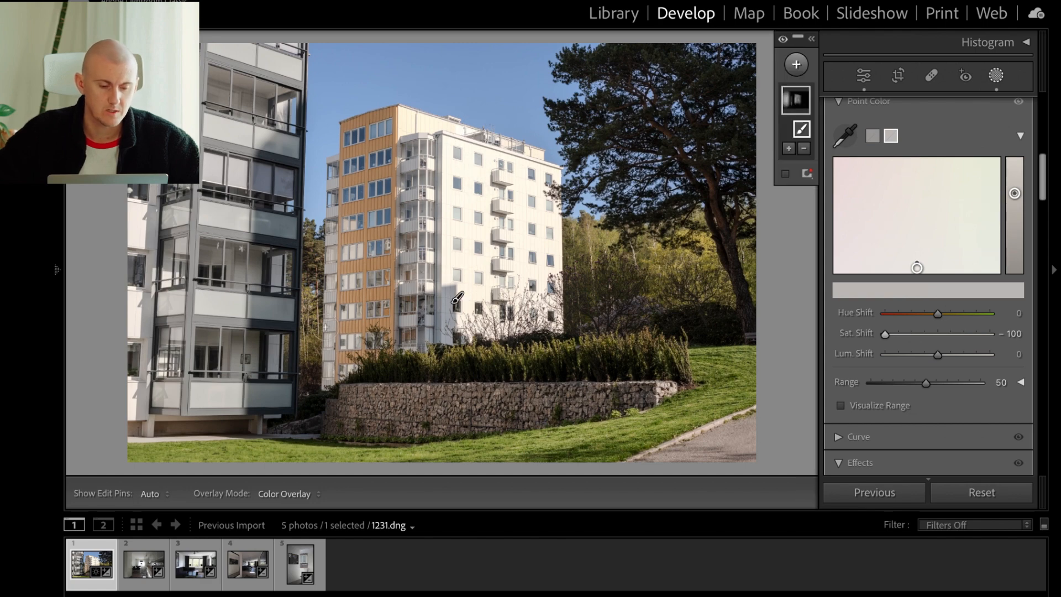
Return to the exterior's overall edits, set the SDR rendition's Shadows to +7 and increase its Highlight Sat.
left_click(864, 76)
scroll(896, 215, "down", 5)
scroll(914, 181, "up", 5)
scroll(935, 257, "down", 2)
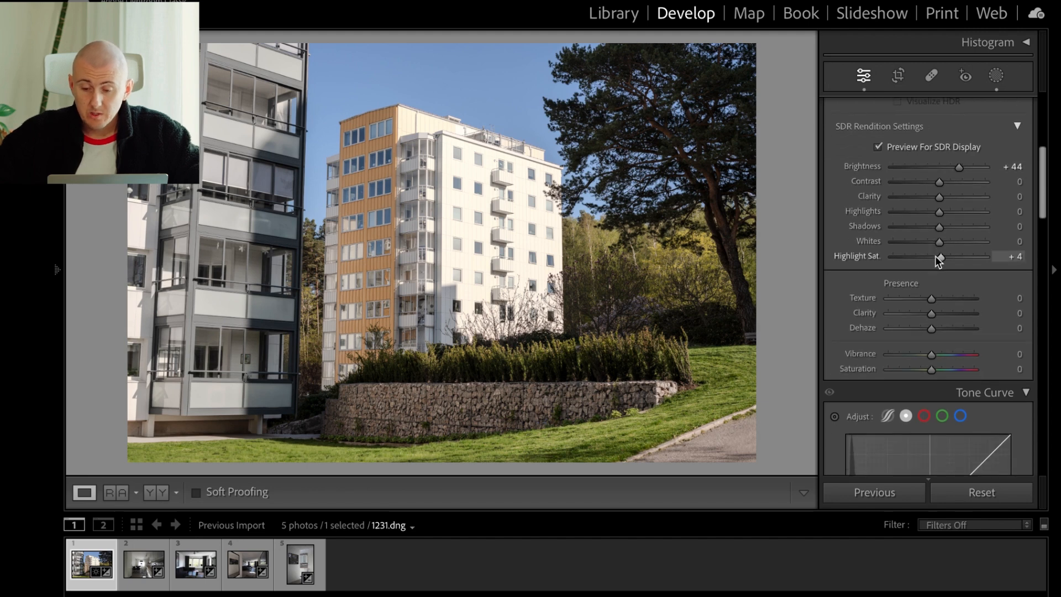
scroll(935, 257, "up", 3)
left_click_drag(940, 286, 937, 286)
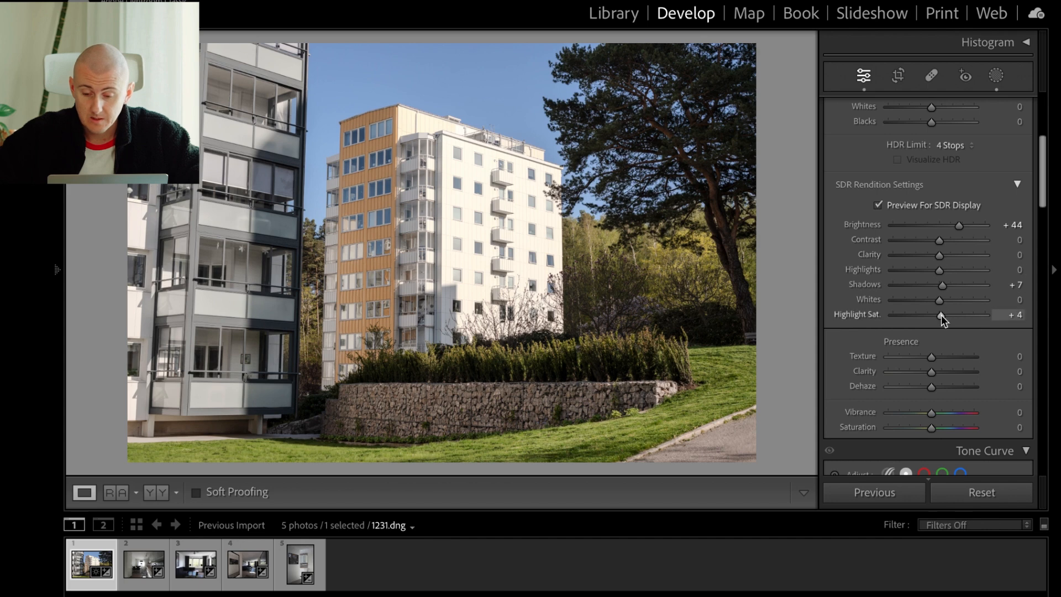
left_click_drag(940, 314, 961, 311)
Set the exterior photo's Vibrance to +17 and Saturation to +8.
scroll(949, 267, "down", 5)
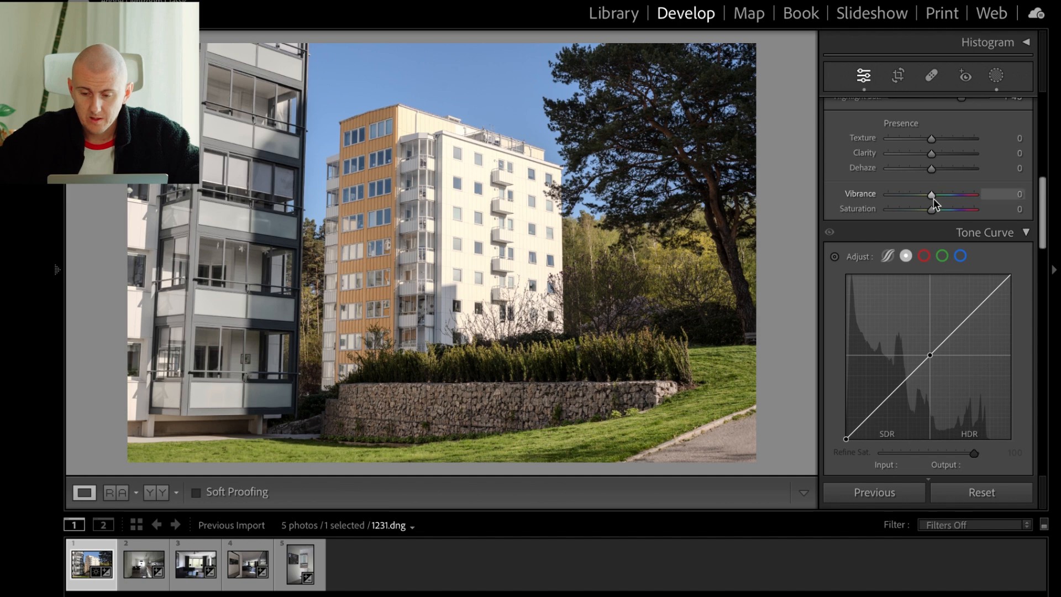
mouse_move(932, 195)
left_mouse_down()
mouse_move(943, 211)
mouse_move(934, 211)
left_mouse_up()
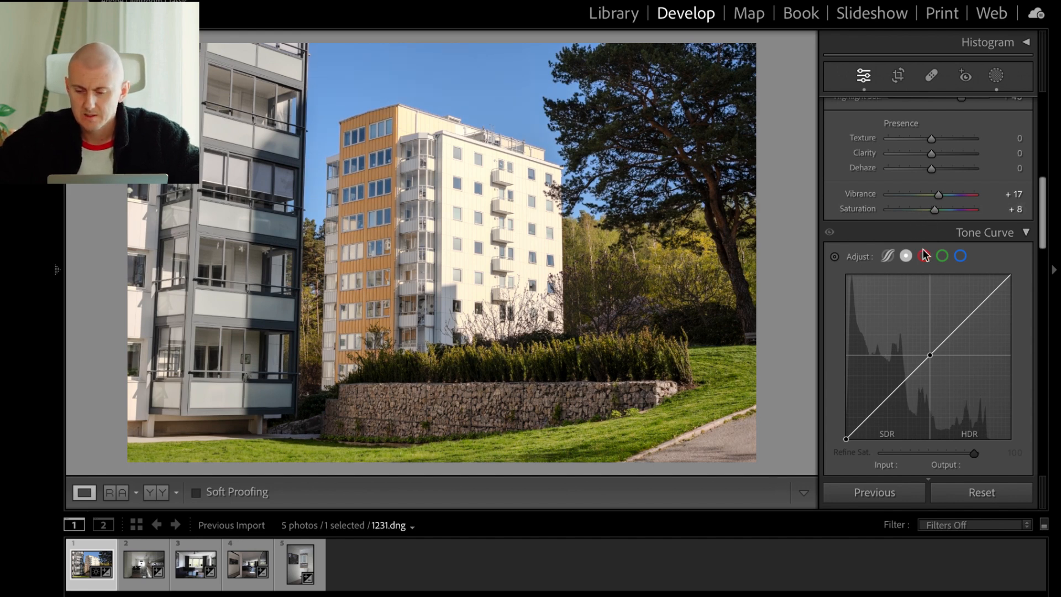
In the Color Mixer's HSL saturation, set Green to -30 and Yellow to -2 to tame the vegetation.
scroll(928, 232, "down", 8)
scroll(926, 255, "down", 3)
scroll(923, 249, "up", 15)
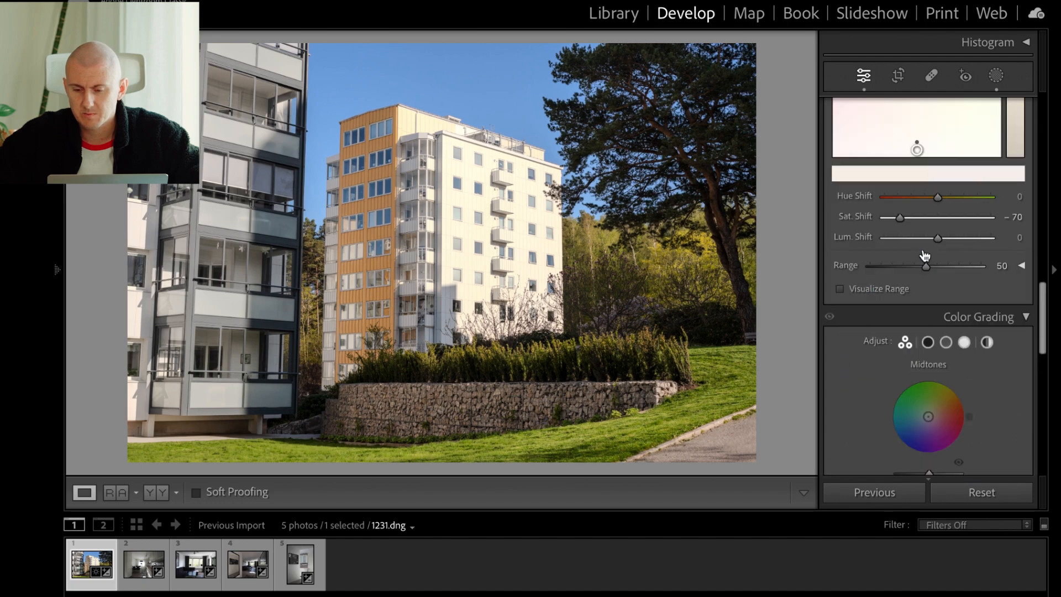
scroll(932, 237, "down", 5)
scroll(932, 237, "down", 8)
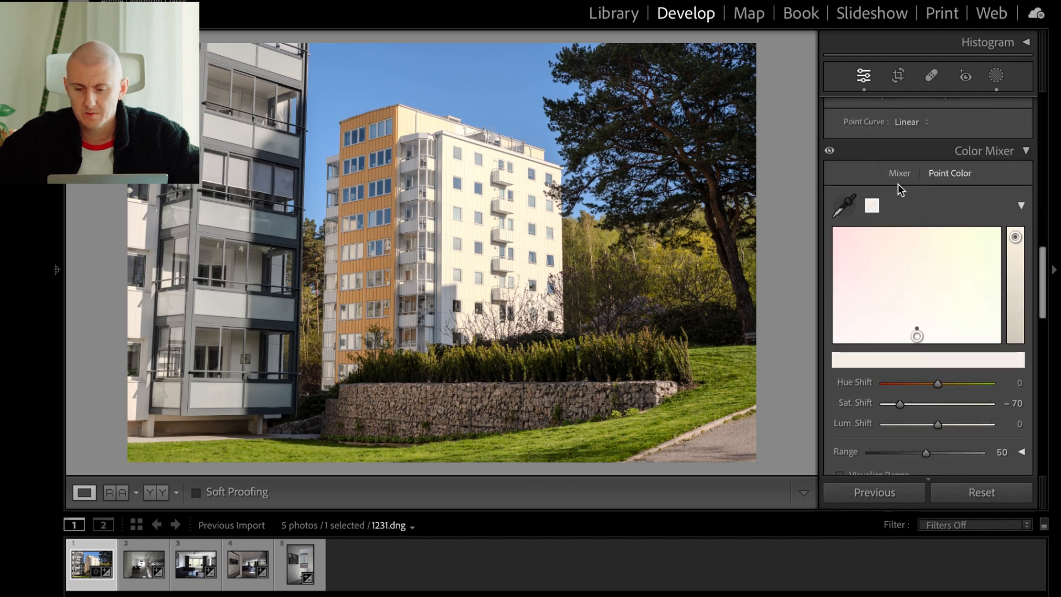
left_click(900, 174)
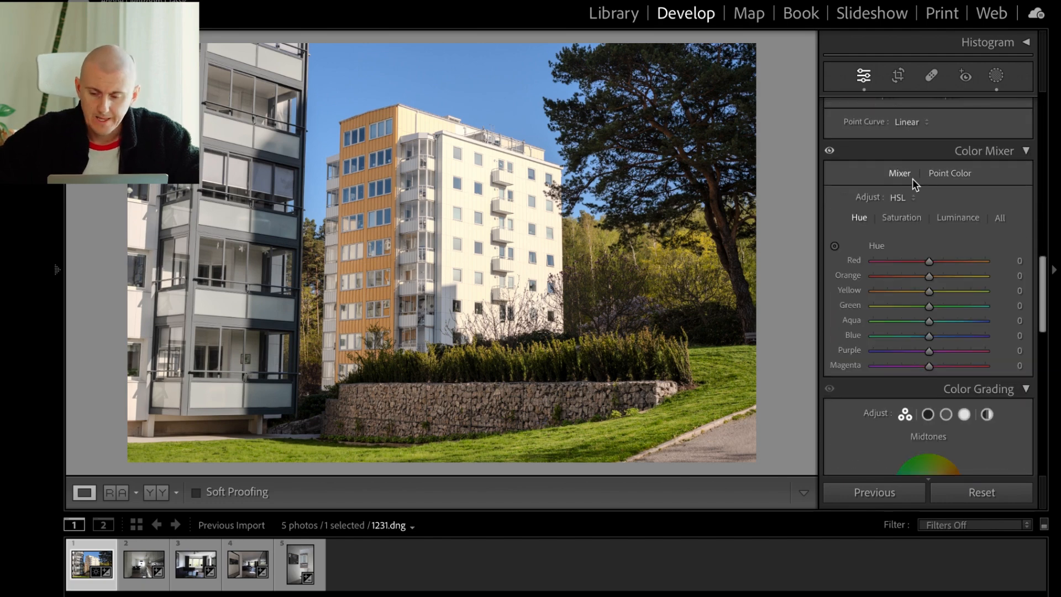
left_click(901, 218)
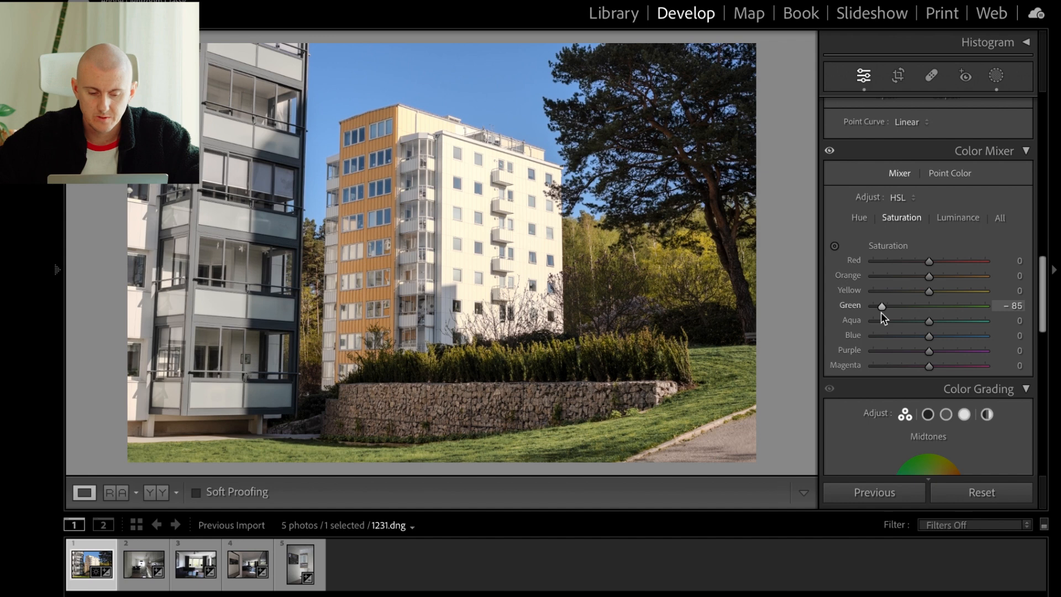
left_click_drag(894, 314, 919, 315)
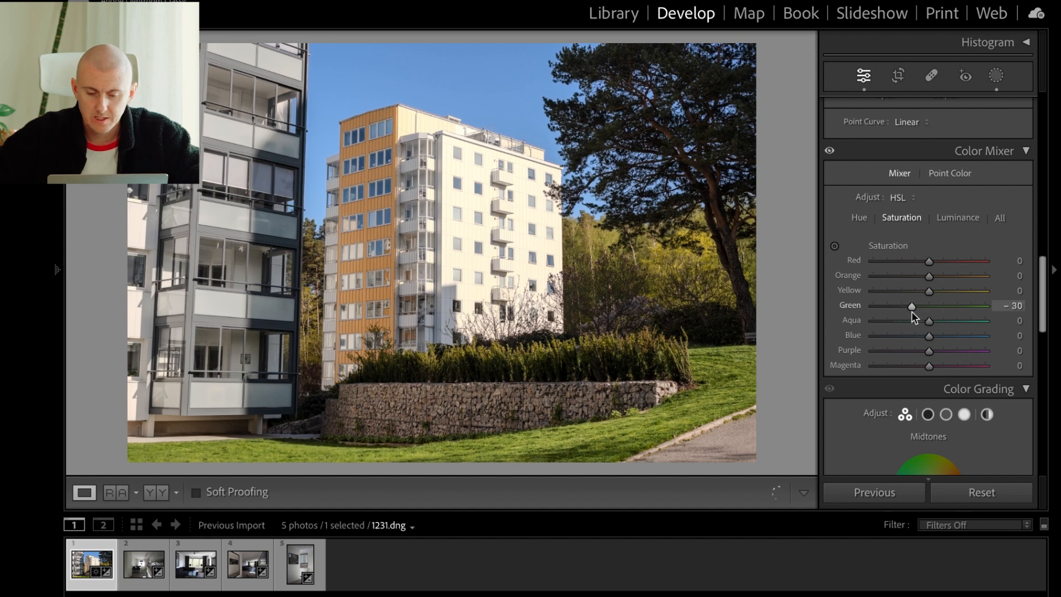
left_click_drag(932, 292, 930, 291)
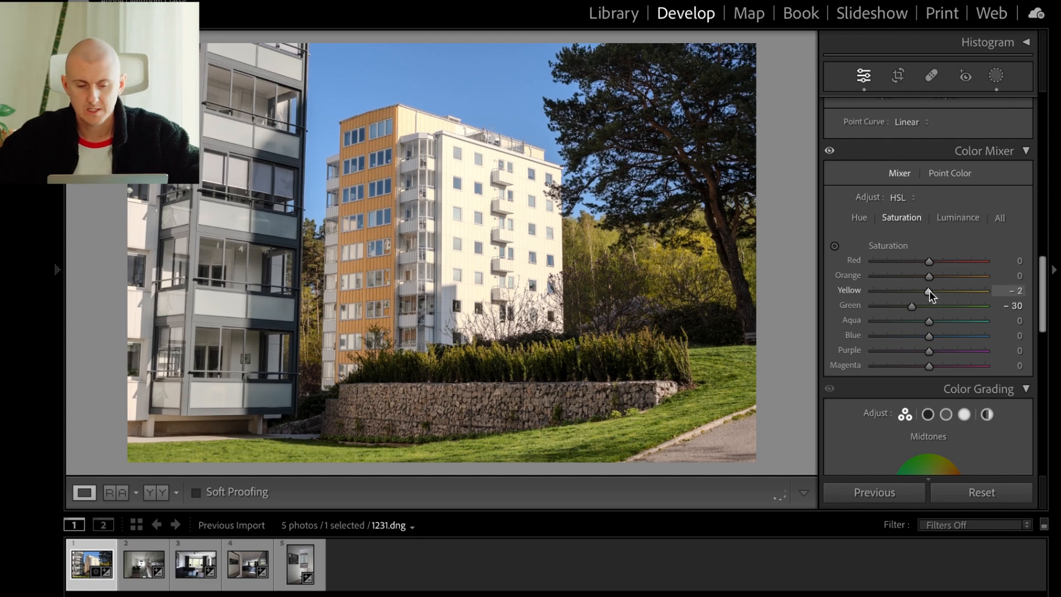
Straighten the perspective of the apartment exterior with the Auto Upright transform.
scroll(926, 269, "up", 10)
scroll(929, 237, "down", 1)
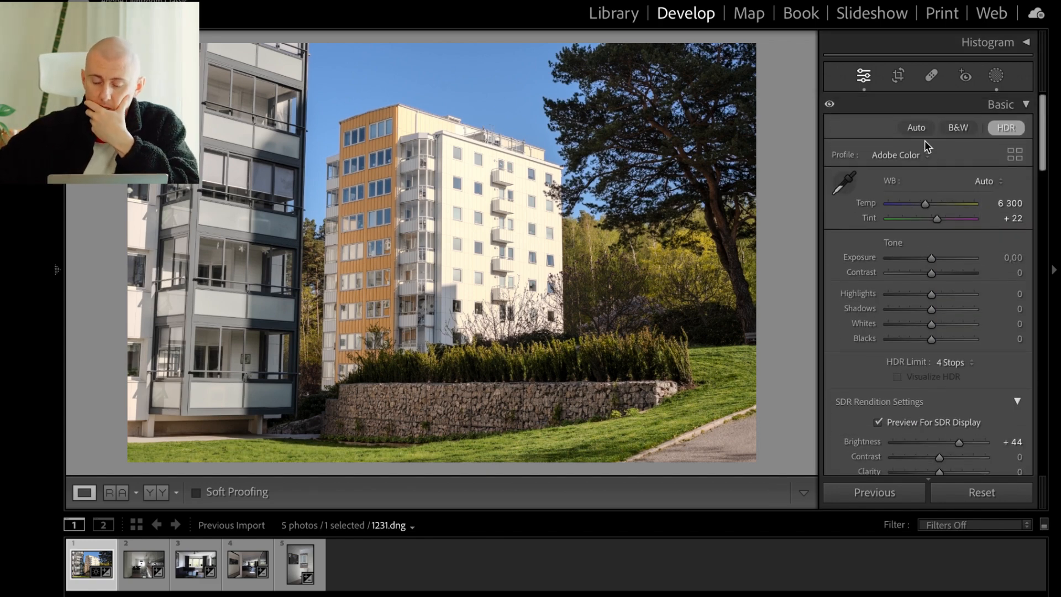
scroll(905, 211, "down", 15)
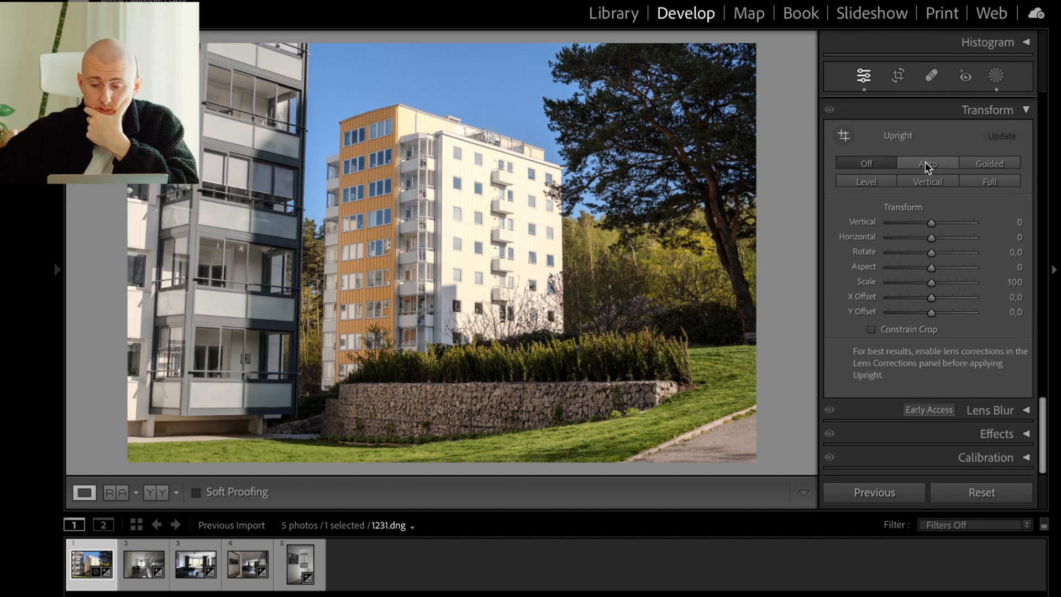
left_click(927, 166)
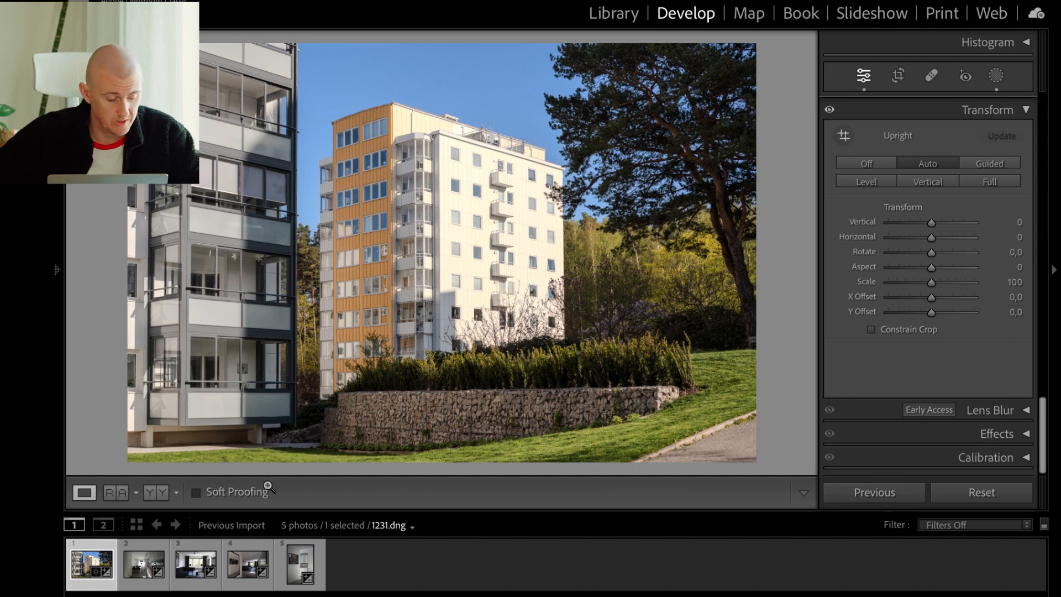
Open the kitchen photo 1232.dng and correct its perspective with Auto Upright.
left_click(141, 583)
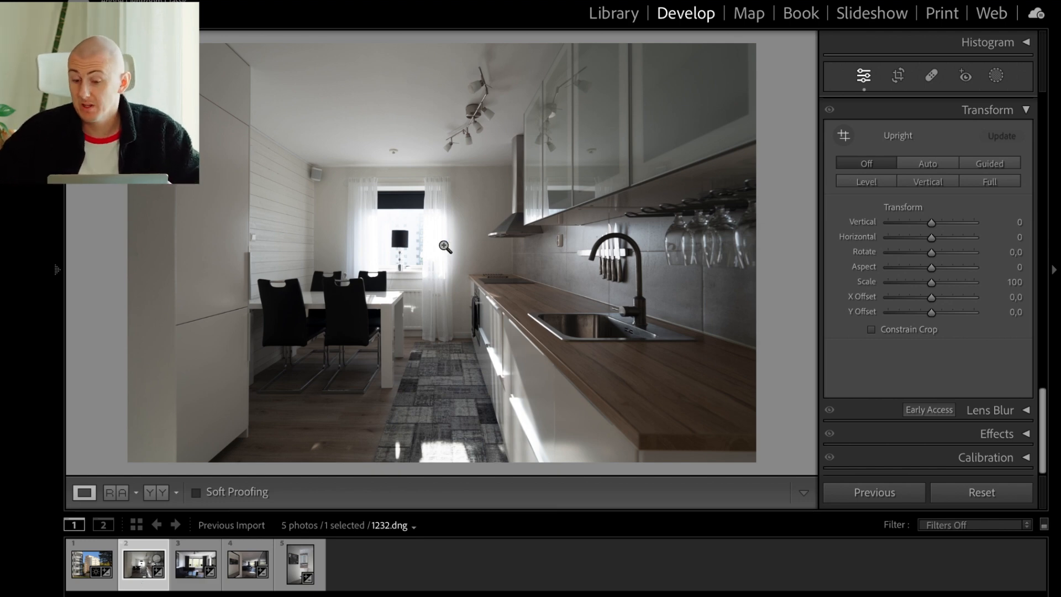
left_click(930, 162)
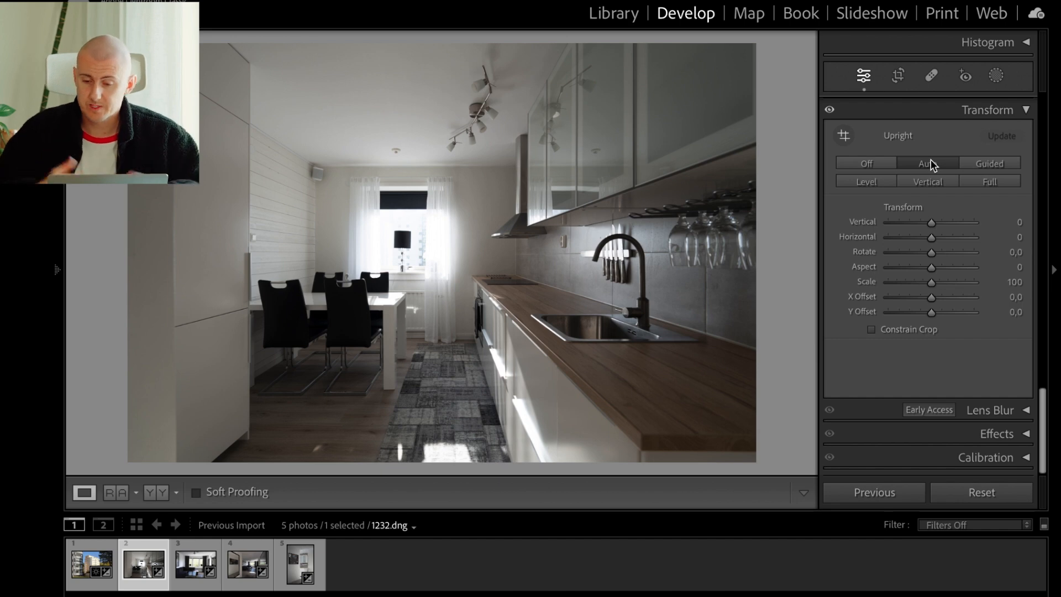
Turn on HDR editing for the kitchen photo and set its SDR rendition Brightness to +100.
scroll(931, 159, "up", 10)
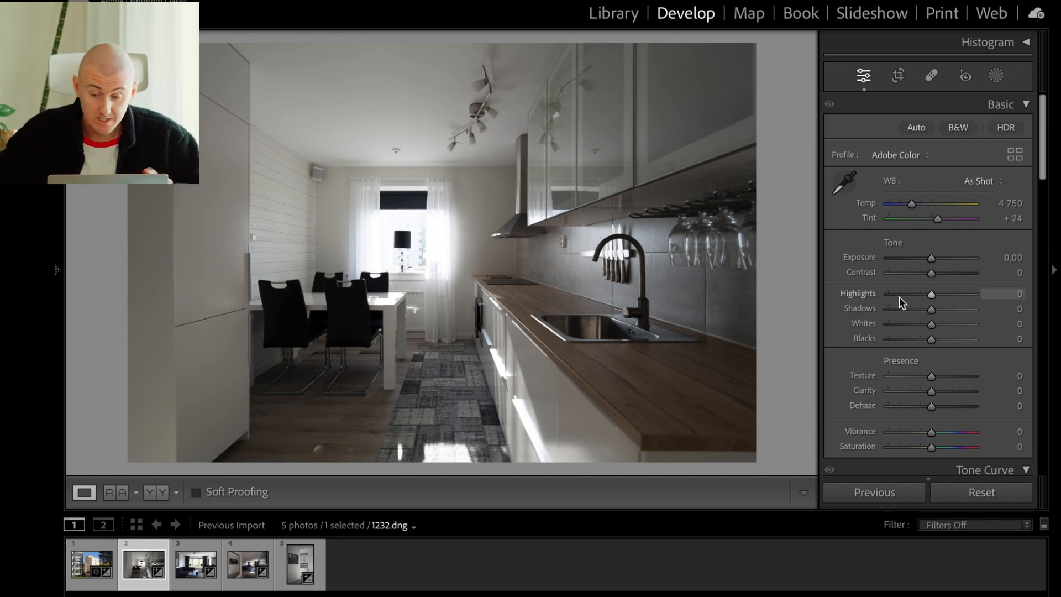
left_click(1006, 128)
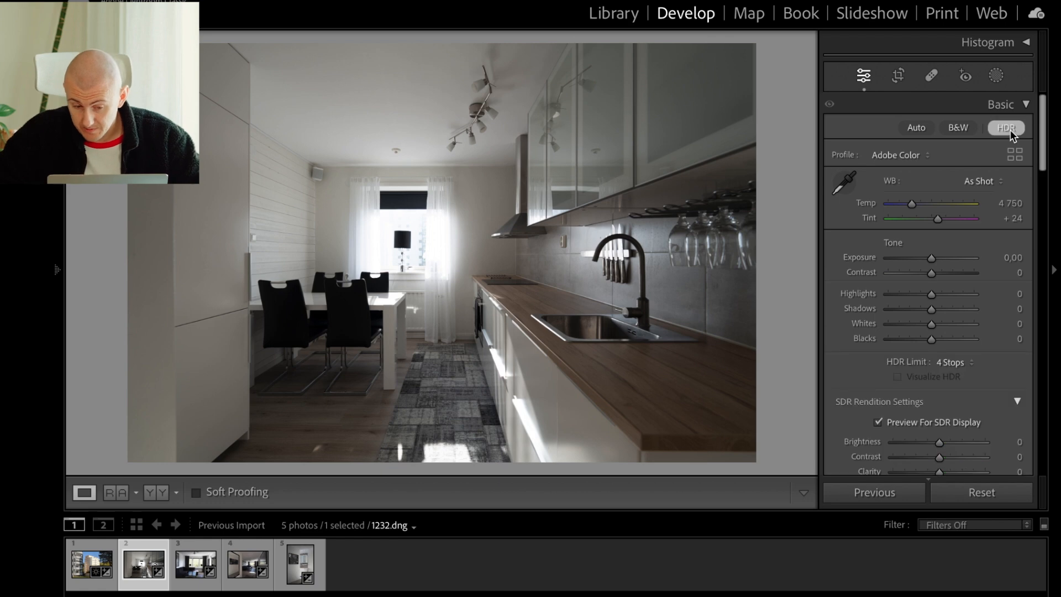
scroll(954, 262, "down", 3)
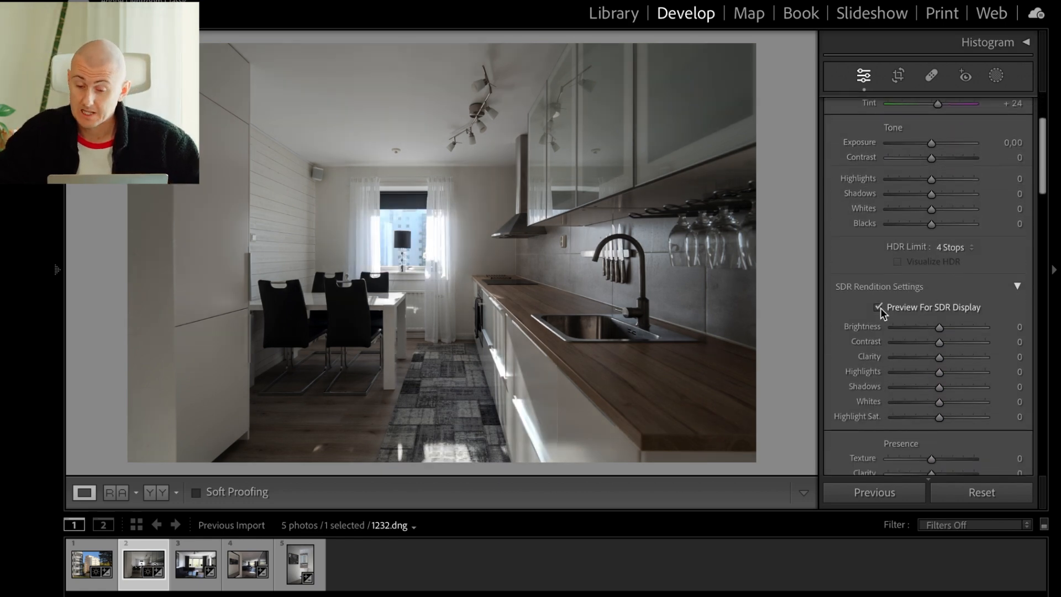
left_click_drag(939, 328, 1060, 330)
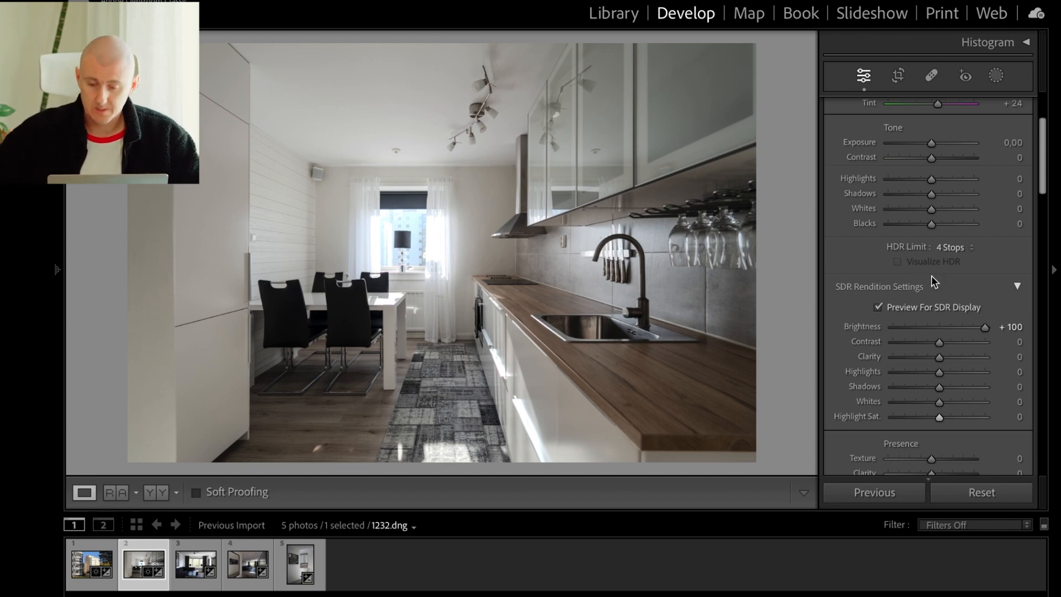
Brighten the kitchen photo with Shadows +31 and Exposure +0,95, and set its Clarity to +19.
scroll(950, 283, "up", 4)
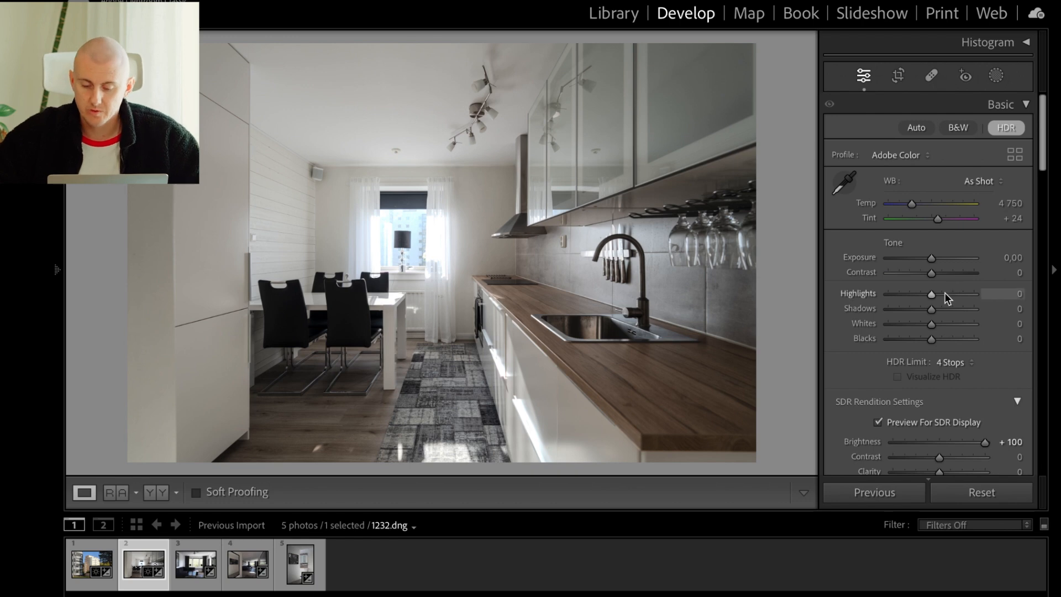
left_click_drag(930, 312, 943, 312)
left_click_drag(936, 258, 941, 258)
key("ctrl+z")
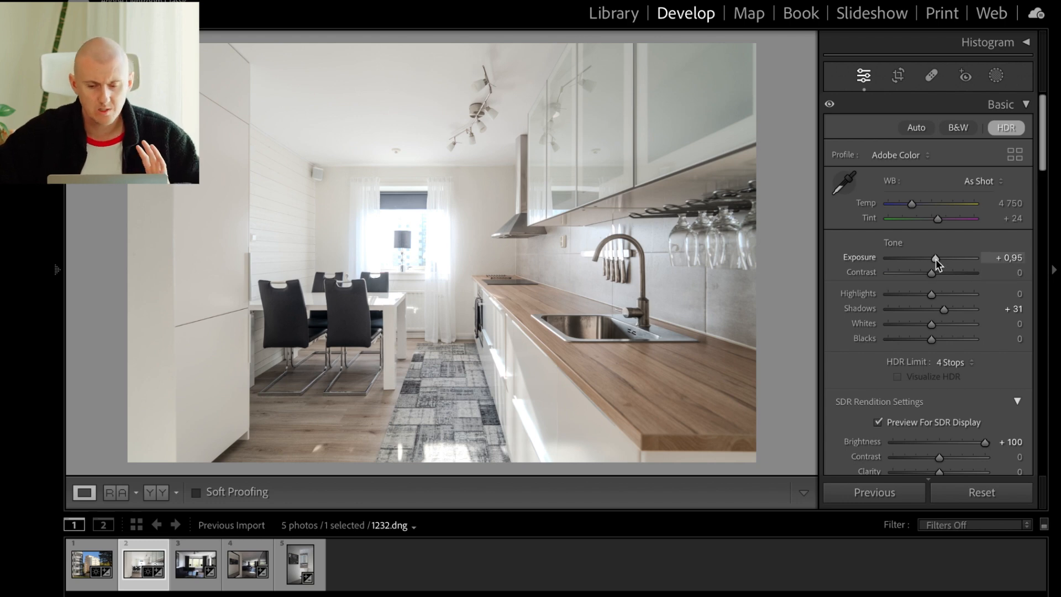
scroll(935, 325, "down", 10)
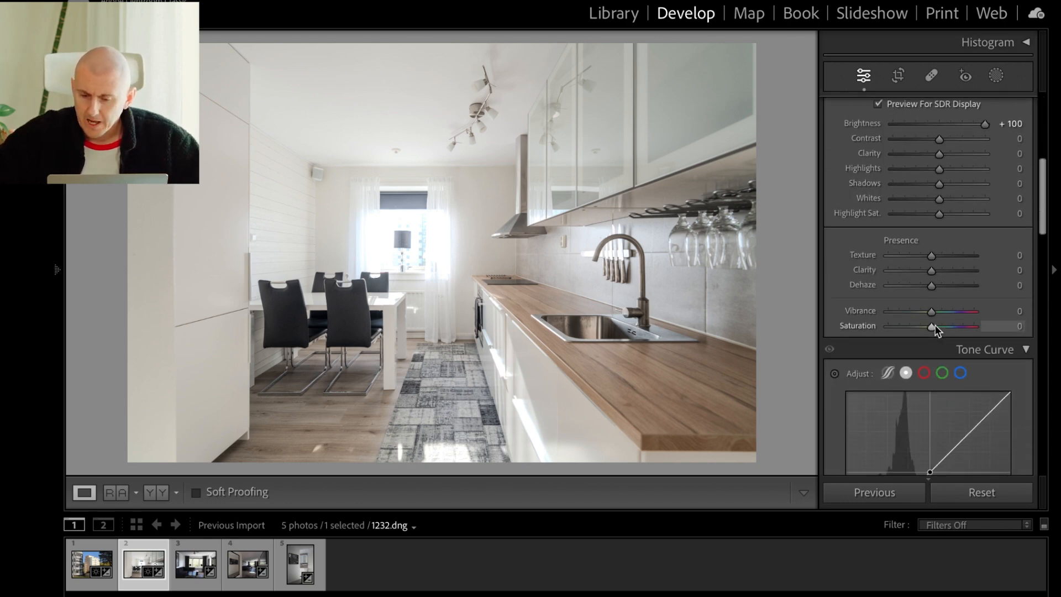
left_click_drag(934, 271, 939, 271)
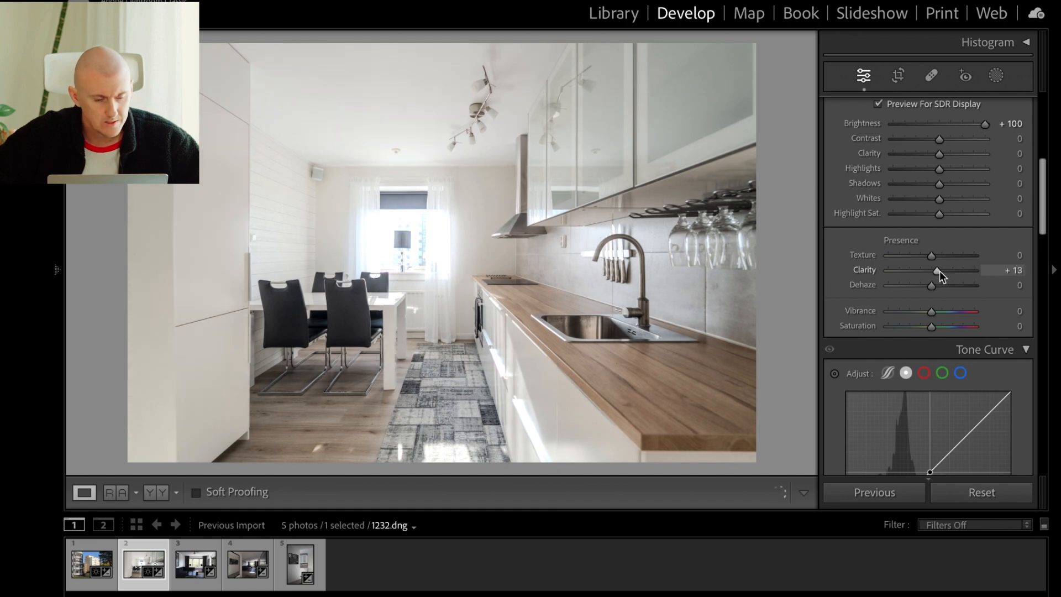
Add a large radial gradient mask centred on the kitchen window, reaching up to the ceiling and down to the floor.
scroll(936, 218, "up", 10)
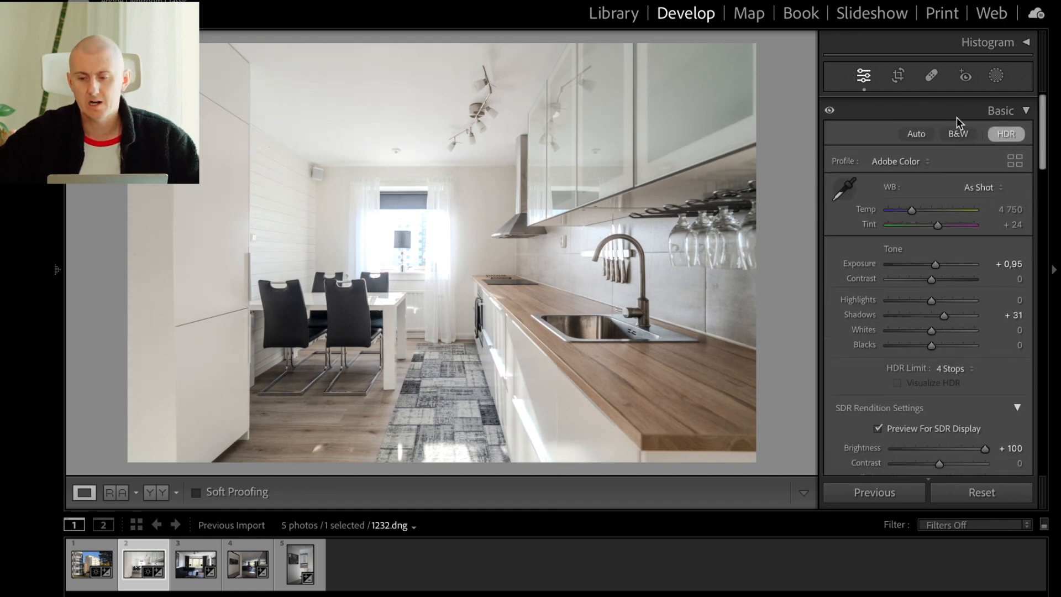
left_click(996, 76)
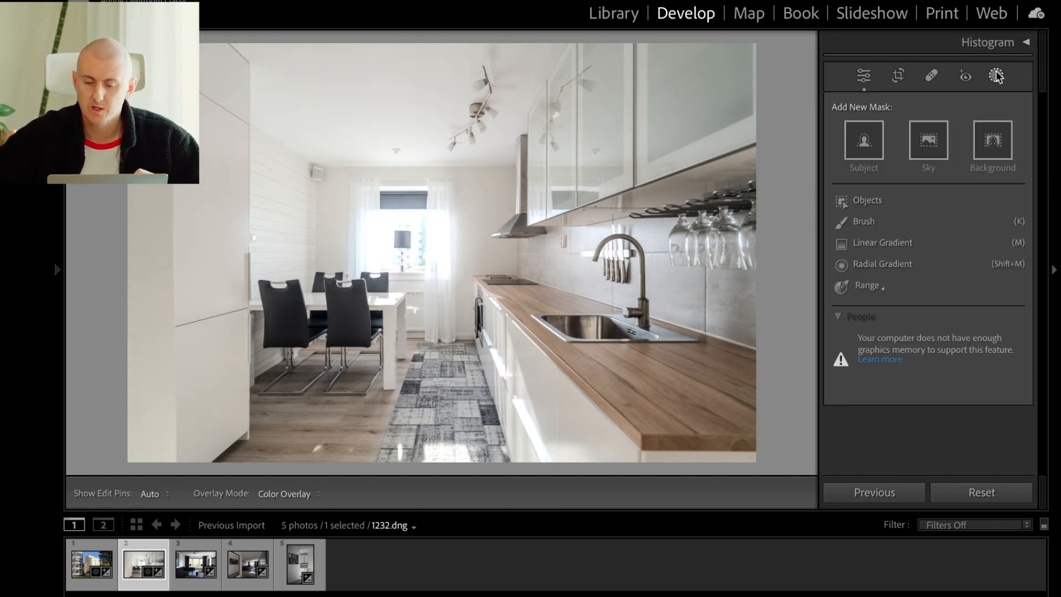
left_click(874, 269)
left_click_drag(400, 239, 221, 72)
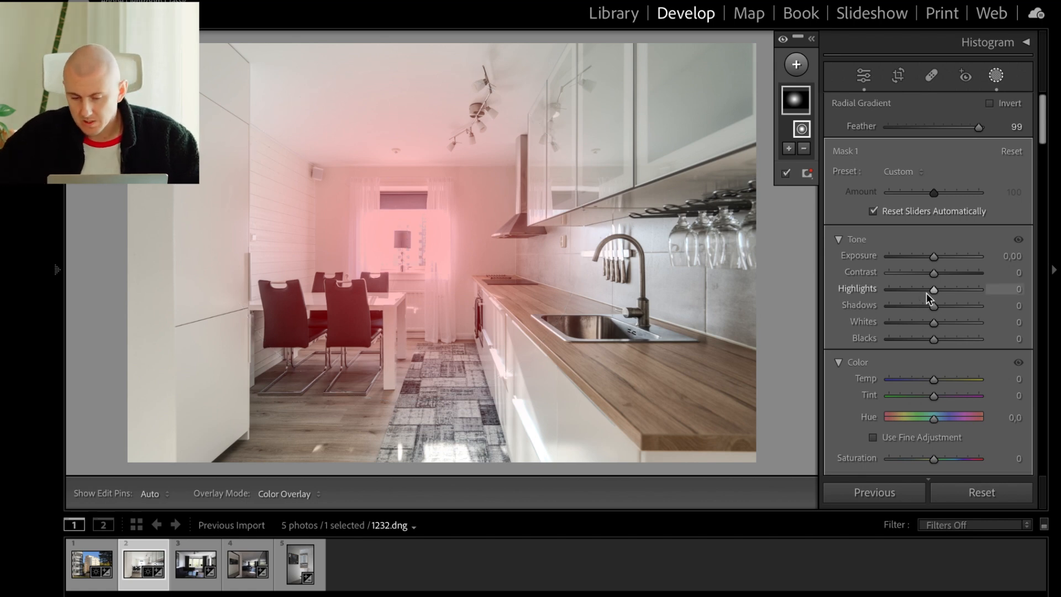
Set the window mask's Highlights to -58, Shadows to -91 and Contrast to 35.
left_click_drag(933, 291, 893, 306)
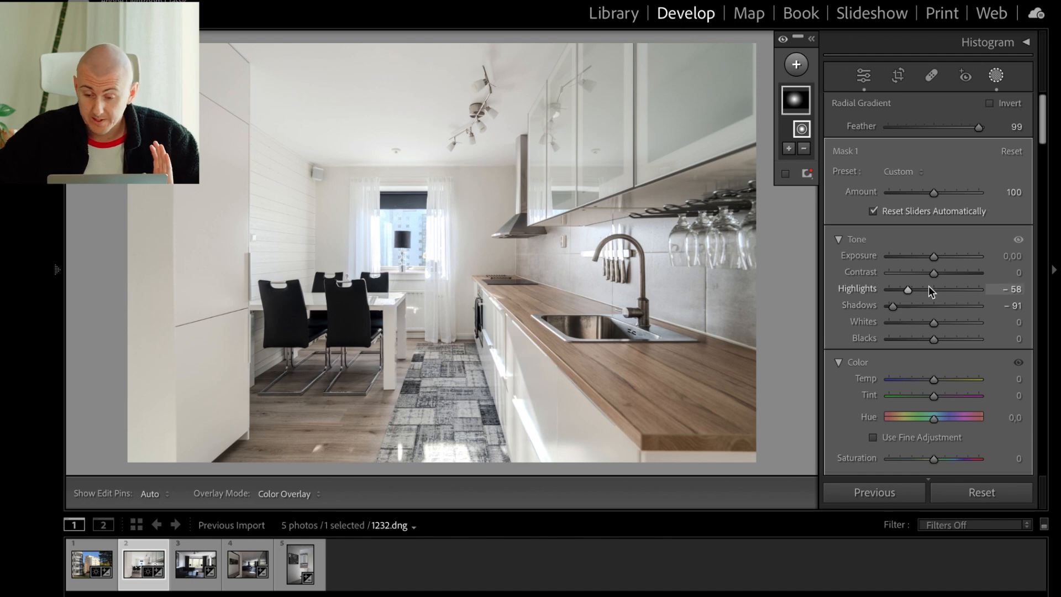
left_click_drag(935, 271, 951, 270)
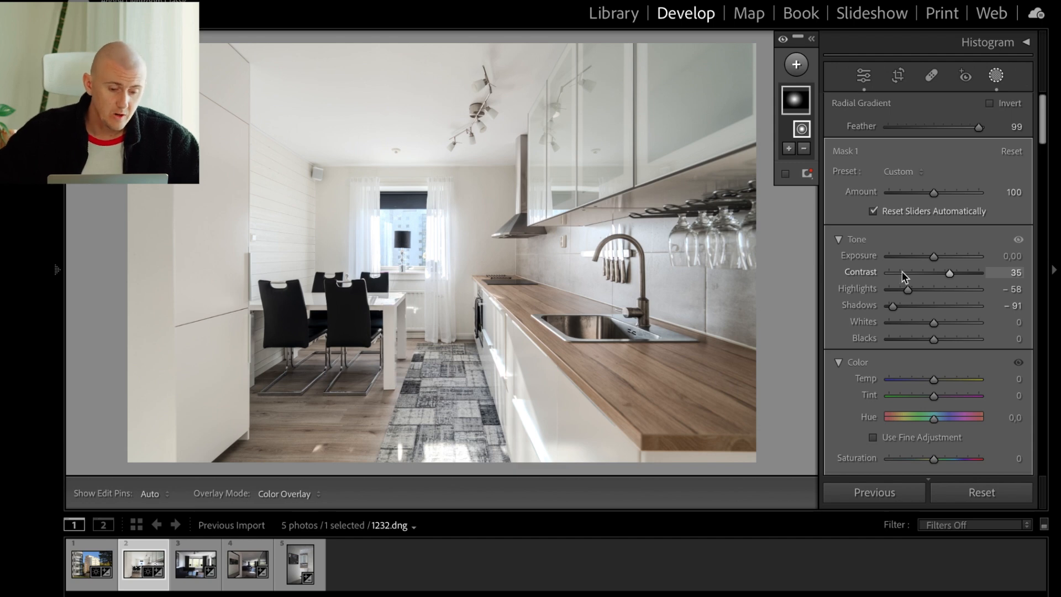
Sample the bluish grey cast in the window area with the mask's Point Color and set its Sat. Shift to -100.
scroll(935, 321, "down", 5)
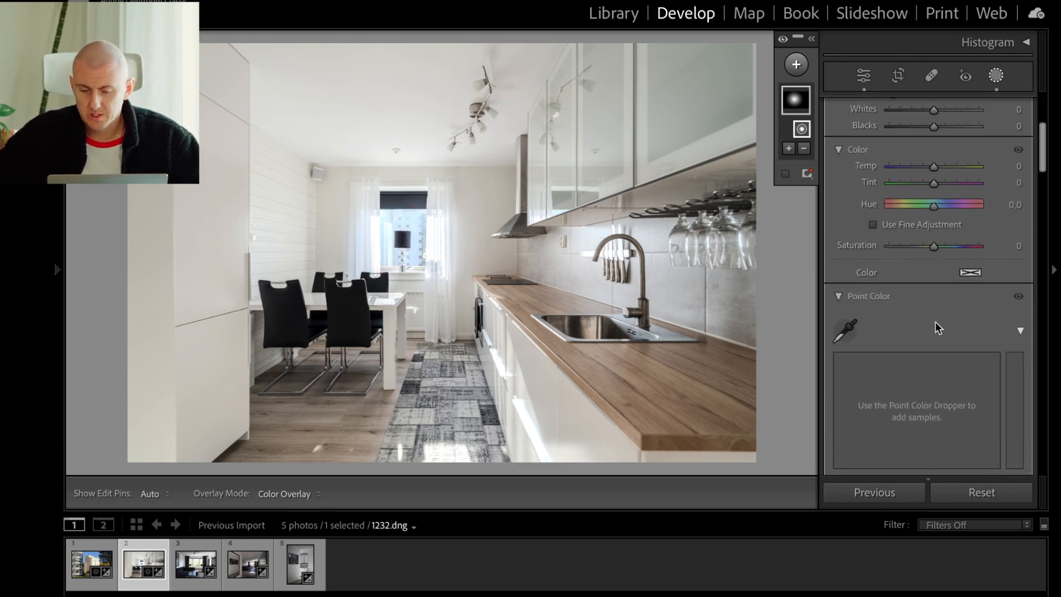
left_click(844, 303)
left_click(486, 301)
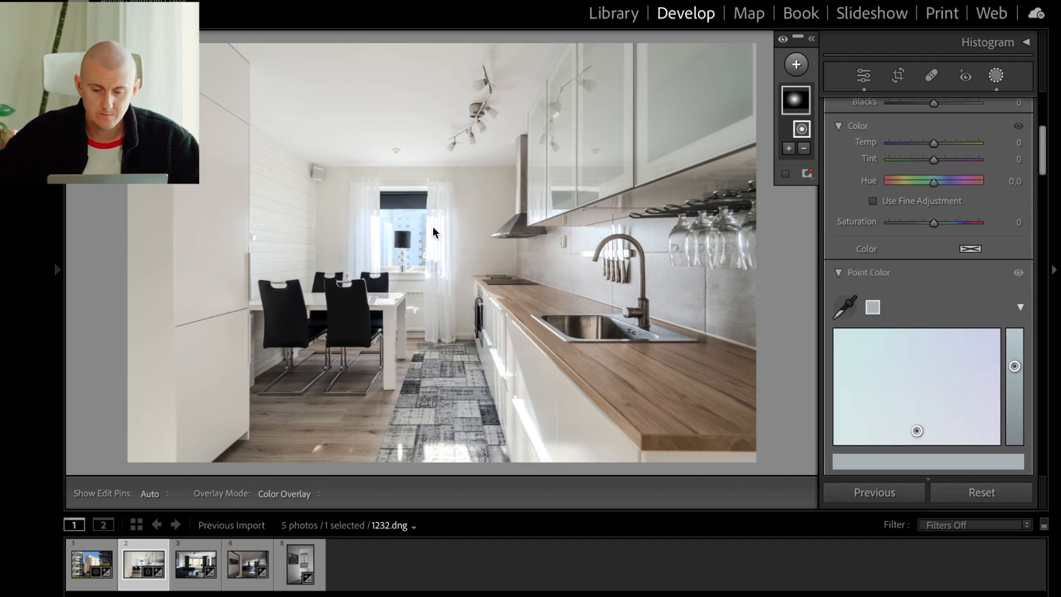
scroll(952, 299, "down", 3)
left_click_drag(941, 340, 766, 352)
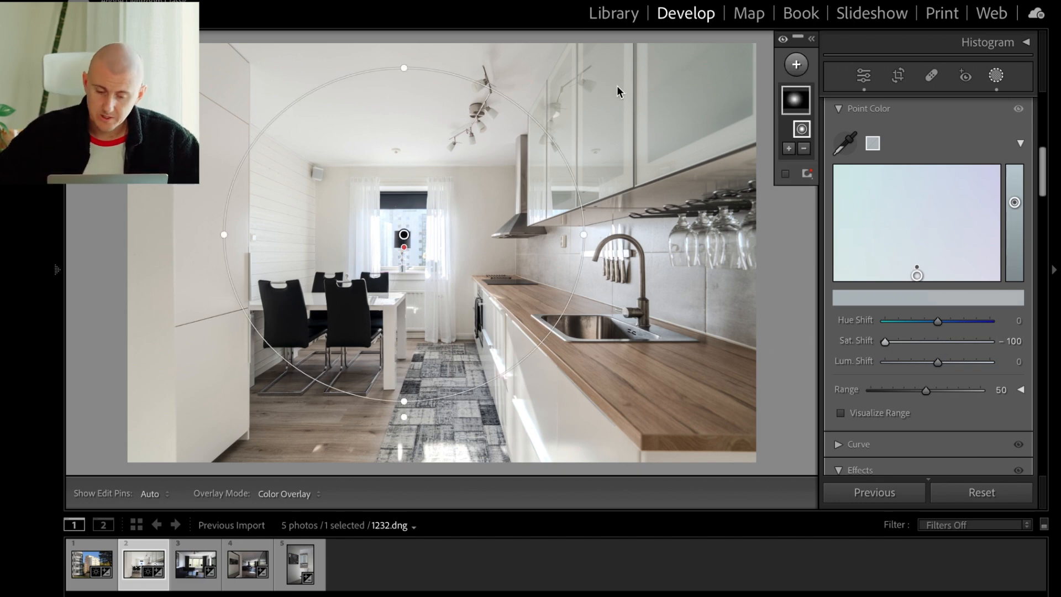
Synchronize the kitchen photo's settings to the three other interior photos, leaving out Transform and Masking.
left_click(863, 77)
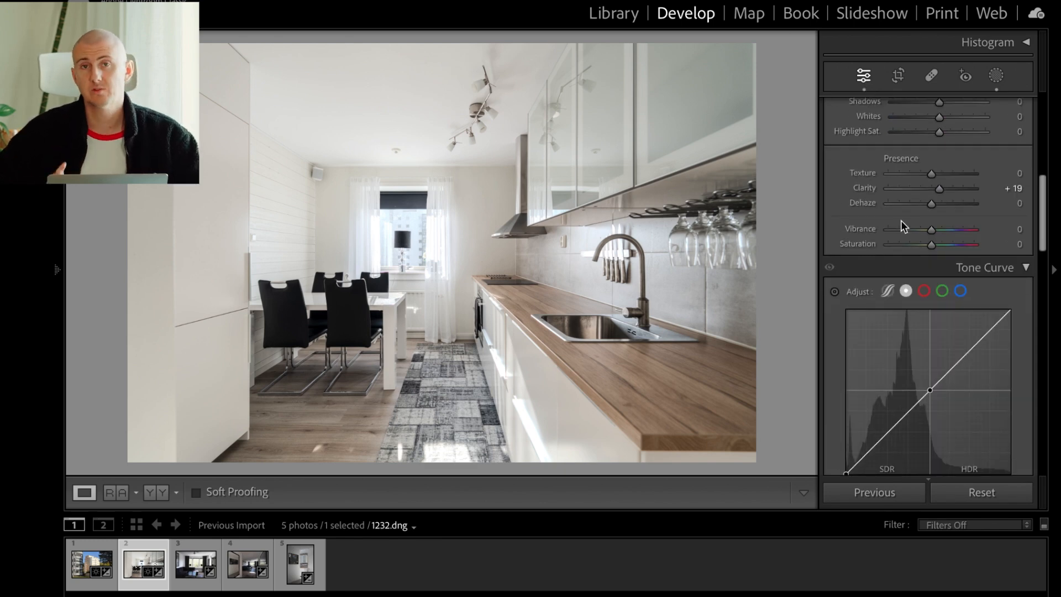
scroll(904, 247, "down", 10)
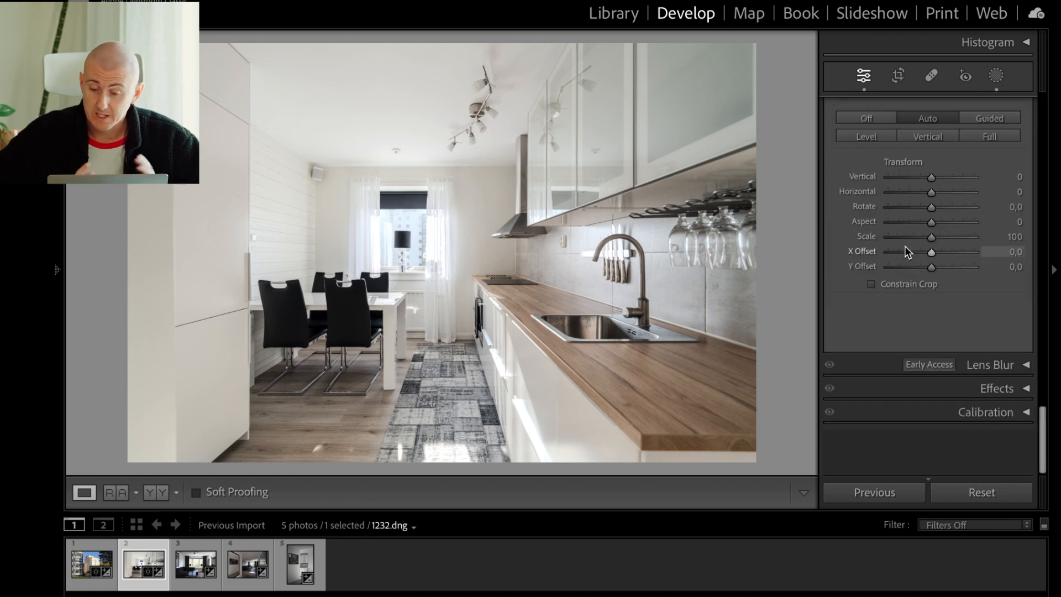
scroll(905, 247, "up", 1)
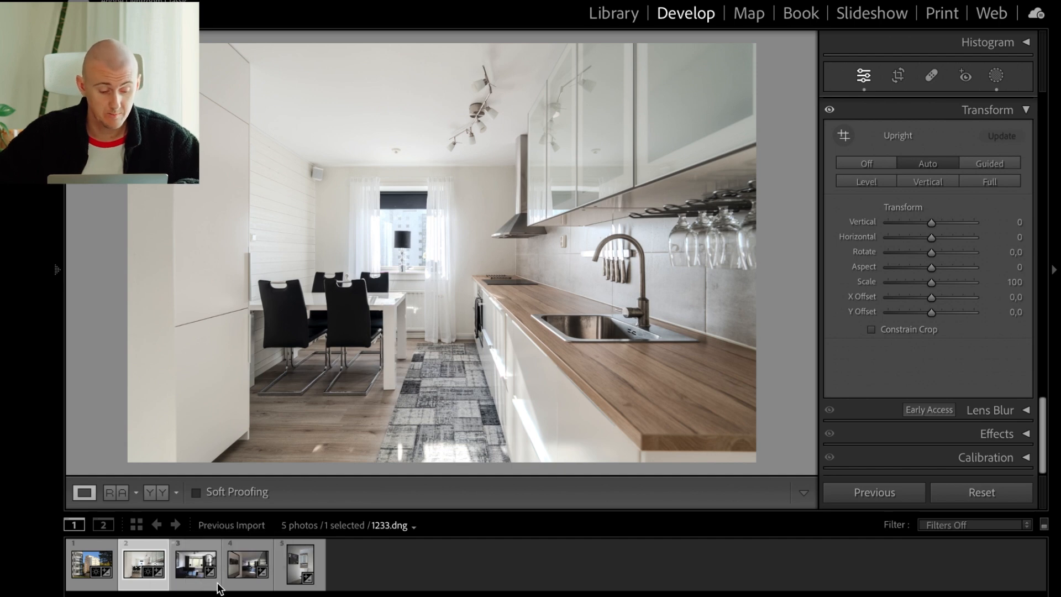
left_click(292, 580, "shift")
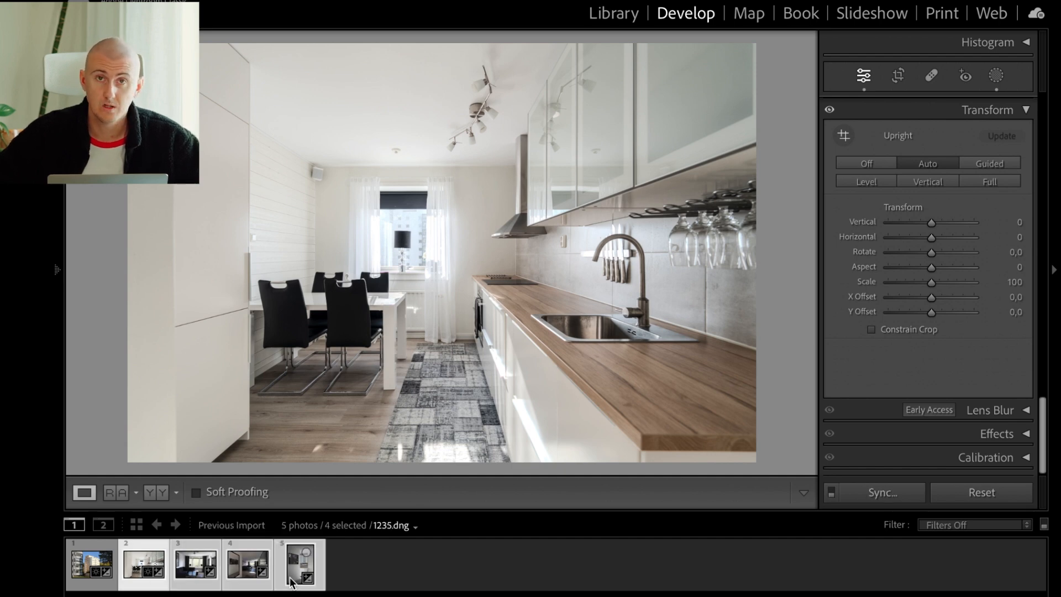
left_click(879, 493)
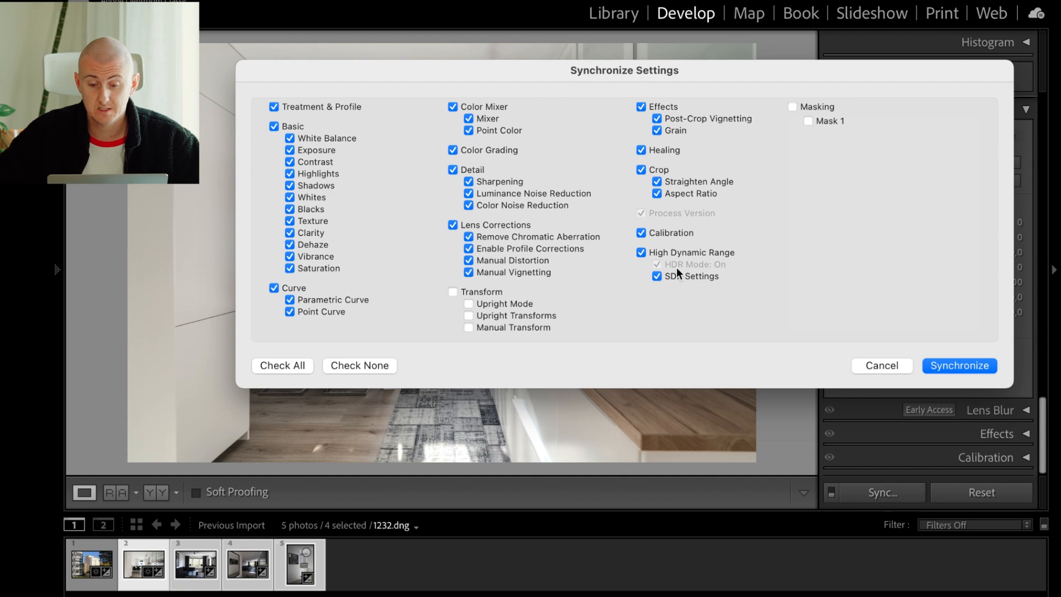
left_click(959, 363)
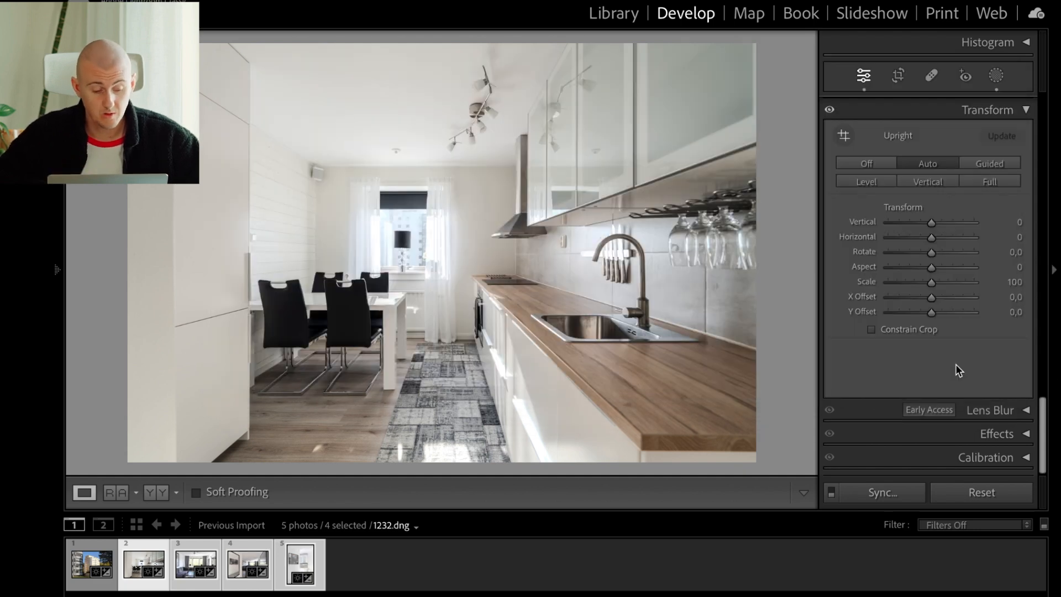
Correct the perspective of the living room photo 1233.dng with Auto Upright and set its Exposure to +0,30.
left_click(191, 562)
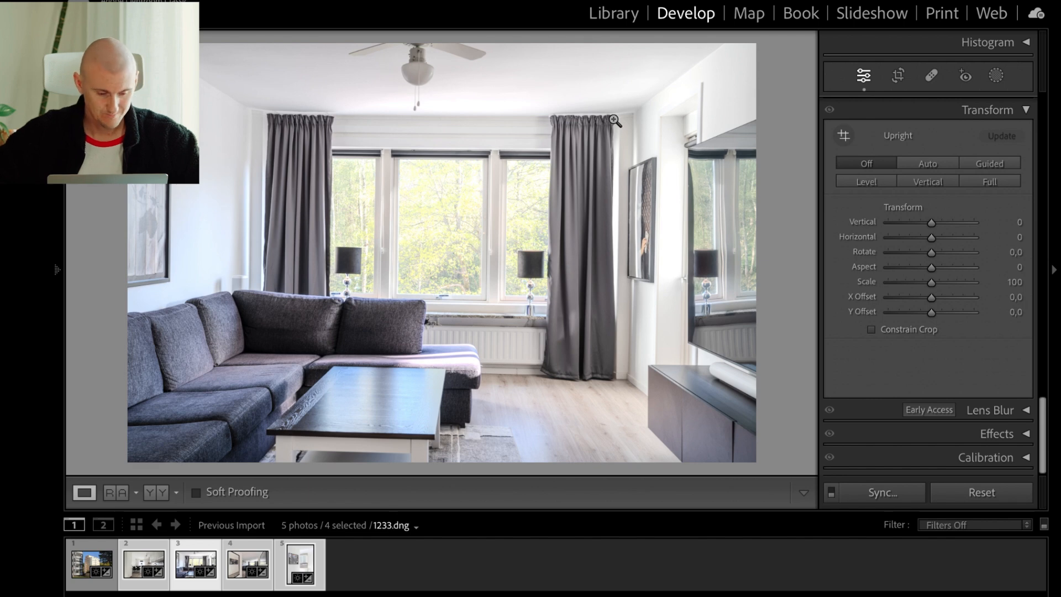
left_click(917, 161)
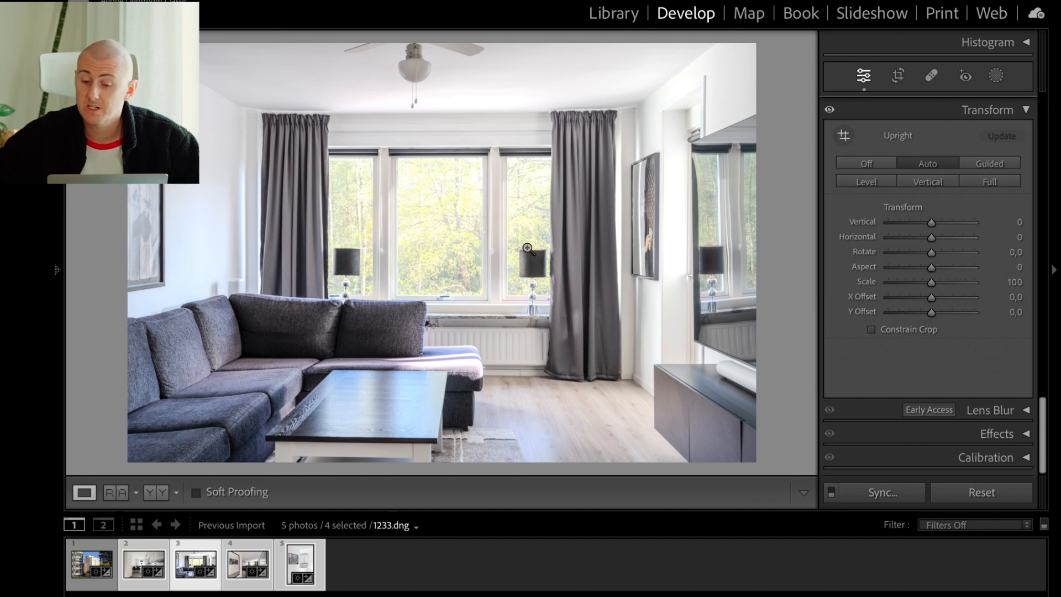
scroll(921, 218, "up", 10)
scroll(979, 238, "down", 1)
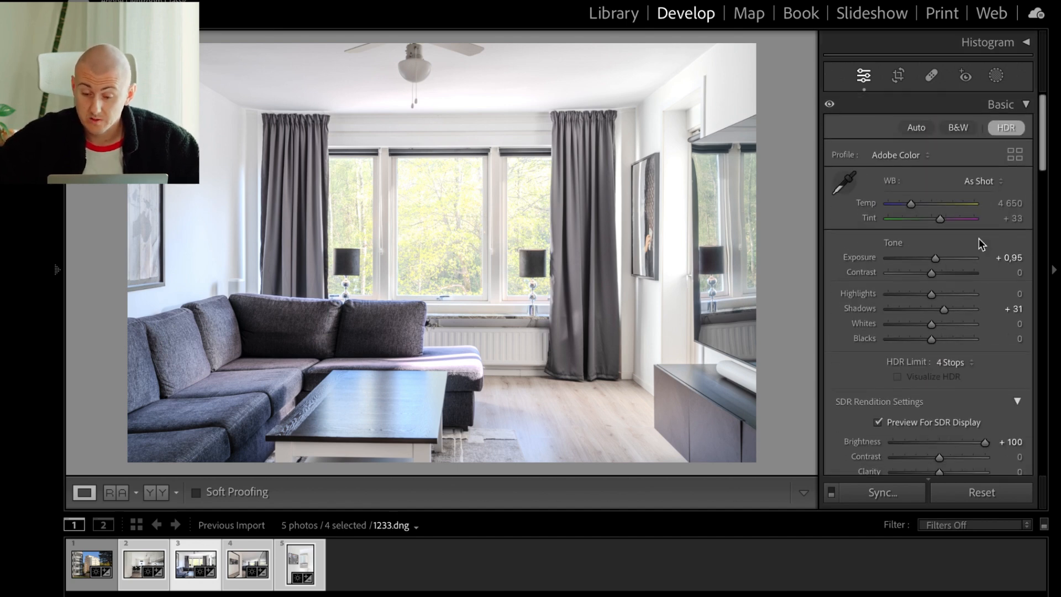
scroll(973, 287, "down", 8)
scroll(973, 284, "down", 3)
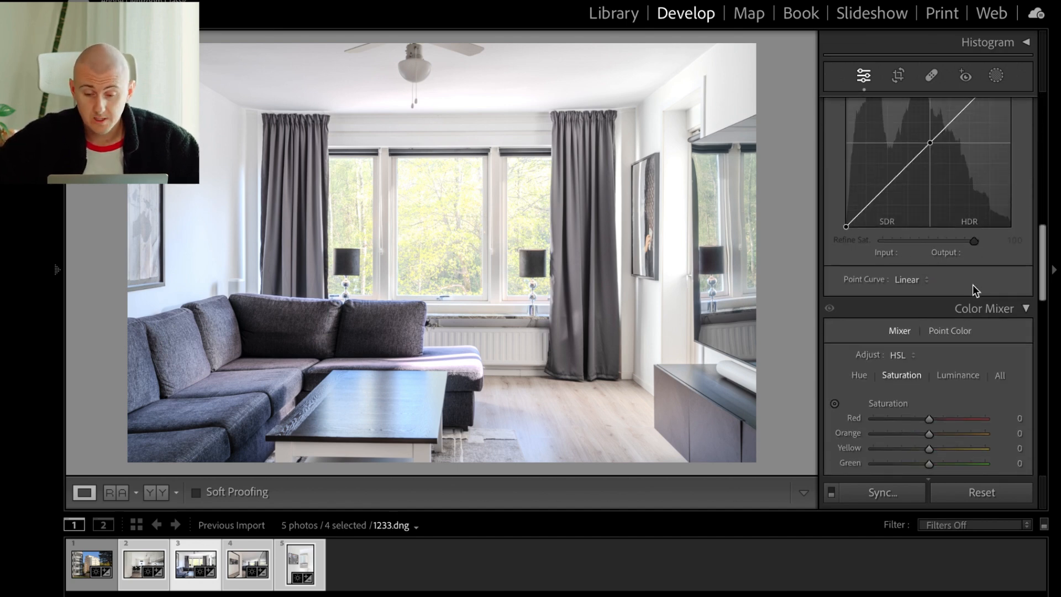
scroll(973, 288, "up", 12)
scroll(966, 308, "down", 1)
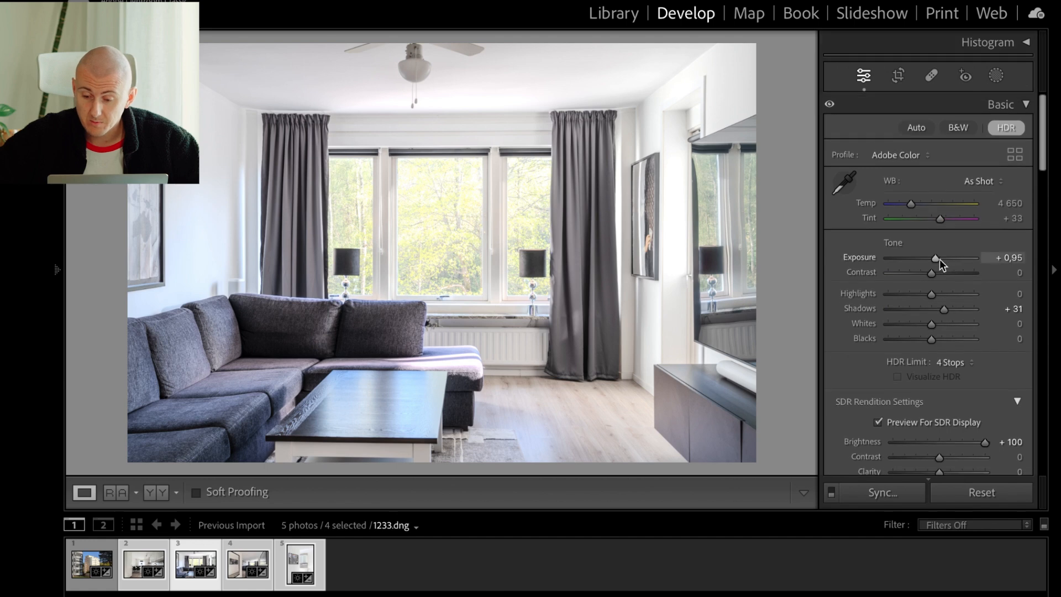
left_click_drag(936, 257, 933, 257)
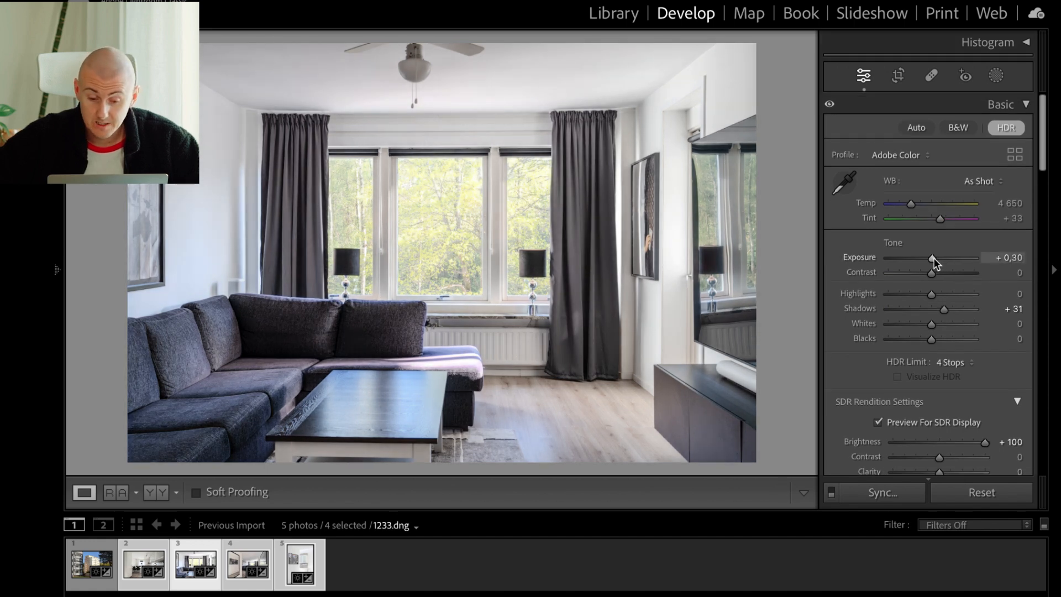
Set the living room photo's Color Mixer saturation to Purple -100, Blue -64, Magenta -100, Green -44 and Yellow +10.
scroll(958, 319, "down", 10)
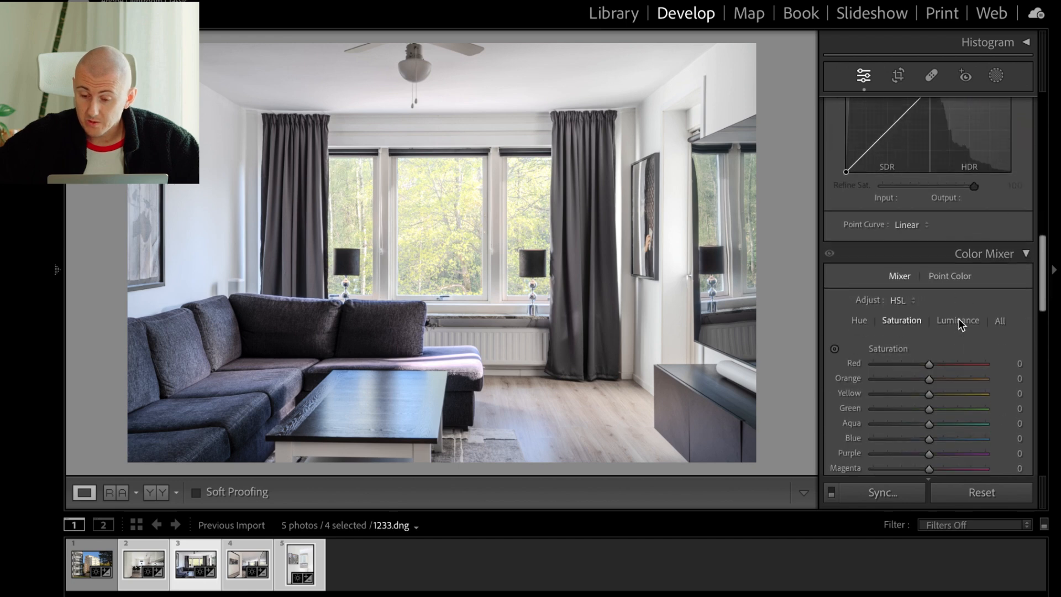
scroll(958, 318, "down", 8)
left_click_drag(929, 335, 872, 336)
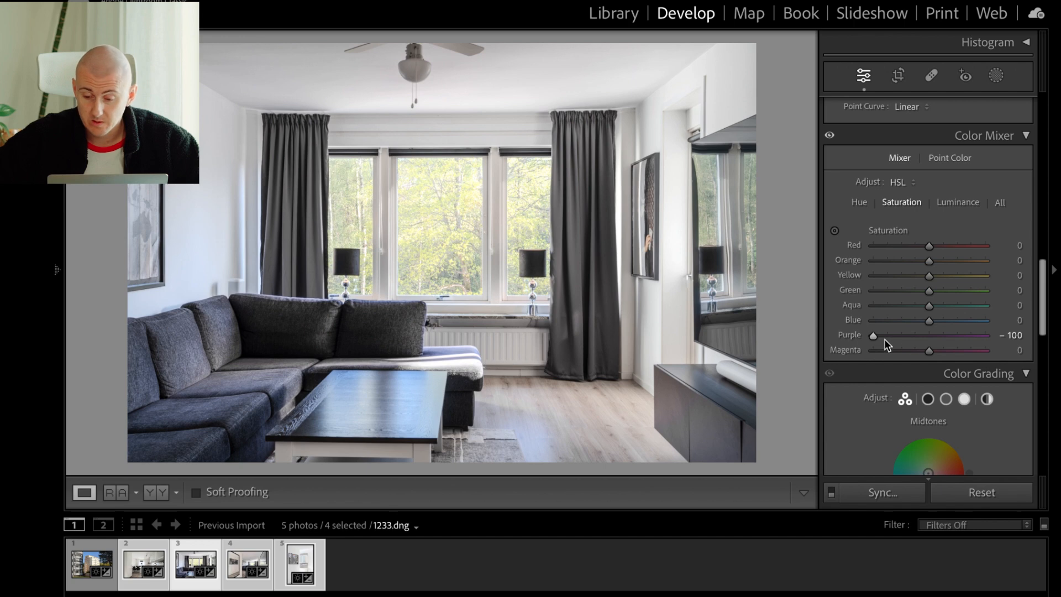
left_click_drag(933, 321, 897, 329)
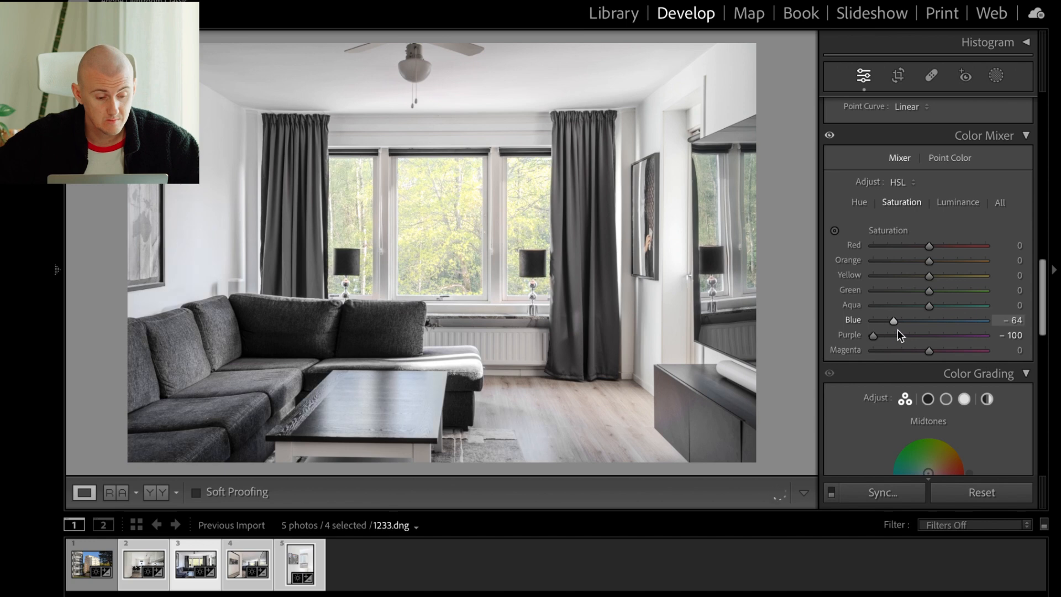
left_click(930, 350)
left_click_drag(931, 350, 663, 418)
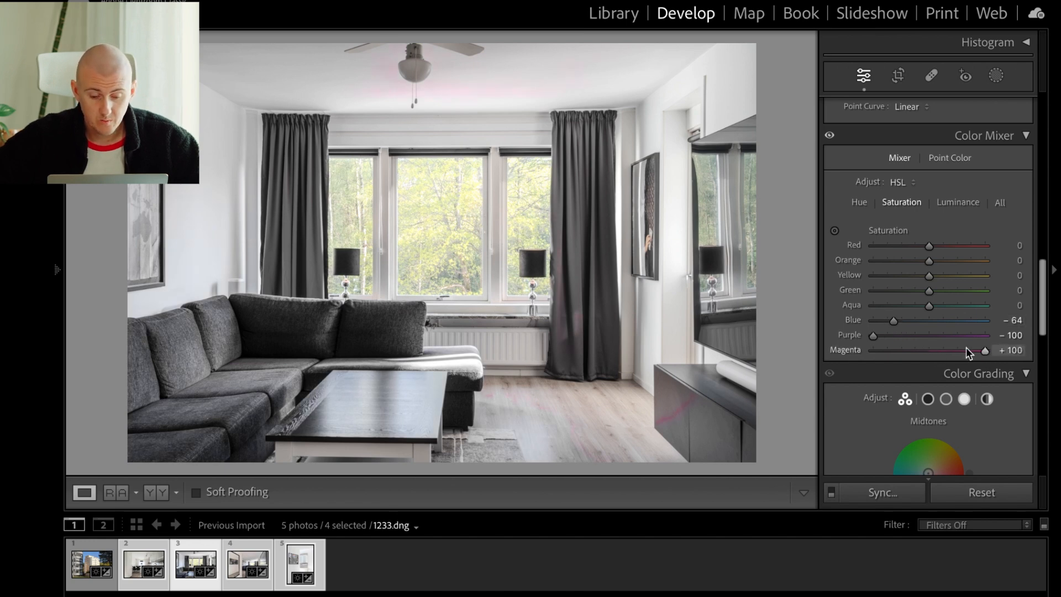
mouse_move(927, 290)
left_mouse_down()
mouse_move(895, 289)
mouse_move(937, 291)
mouse_move(873, 291)
mouse_move(984, 276)
mouse_move(915, 288)
mouse_move(939, 284)
left_mouse_up()
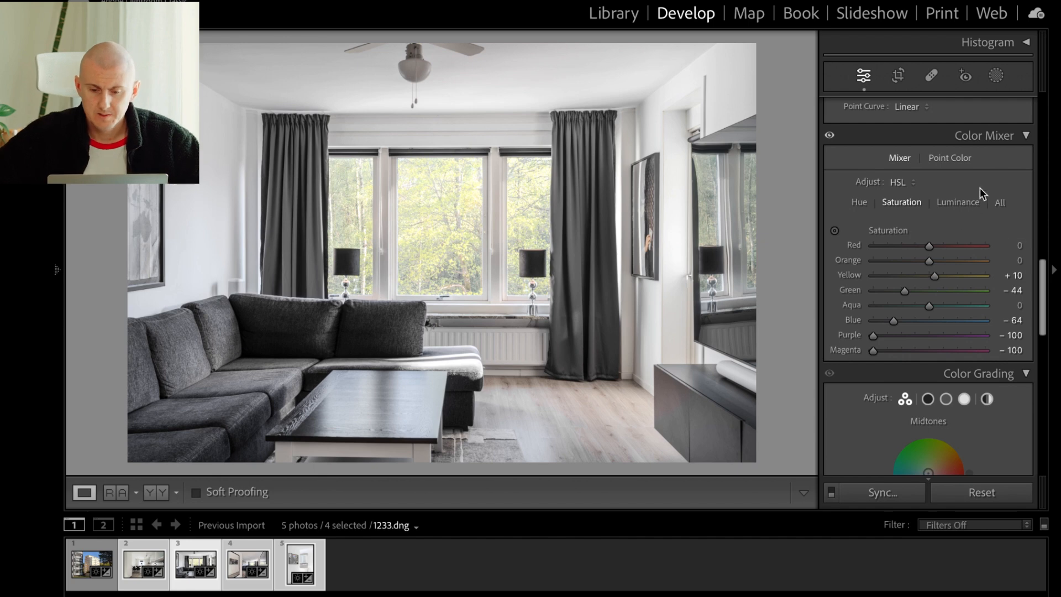
Add a large radial gradient mask centred on the living room window, spanning most of the photo, and set its Shadows to -23.
scroll(898, 226, "up", 10)
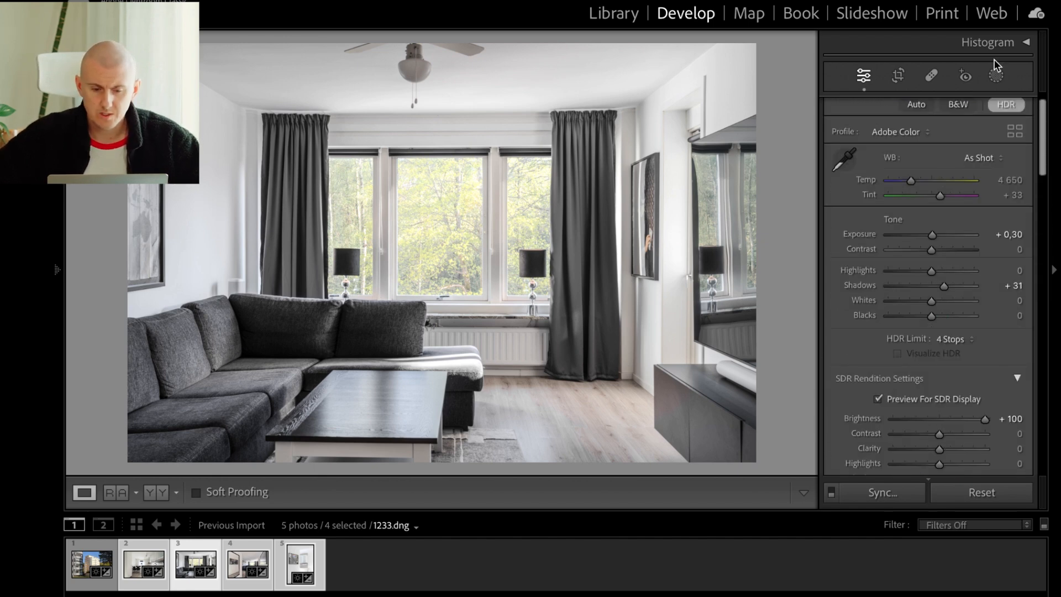
left_click(995, 76)
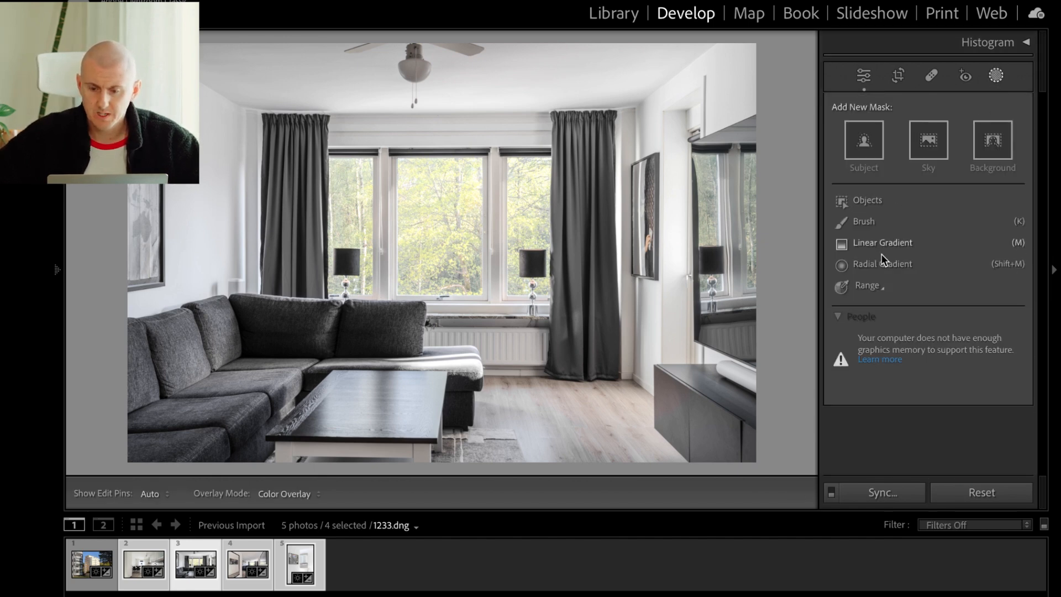
left_click(842, 260)
left_click_drag(429, 239, 793, 452)
left_click_drag(928, 306, 923, 304)
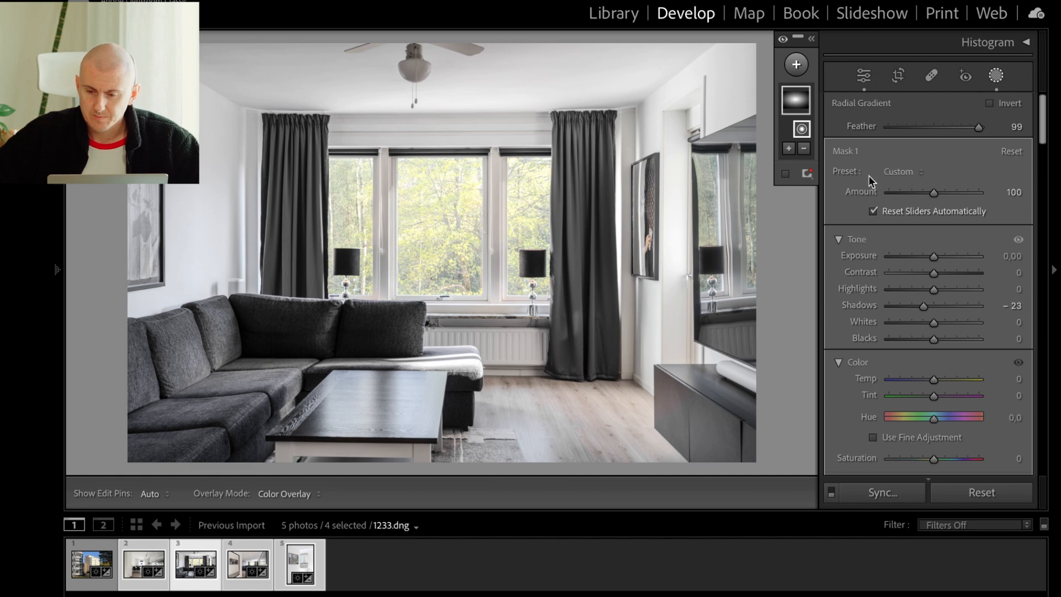
Extend the window mask with a second radial gradient centred on the black TV cabinet.
left_click(797, 64)
left_click(797, 64)
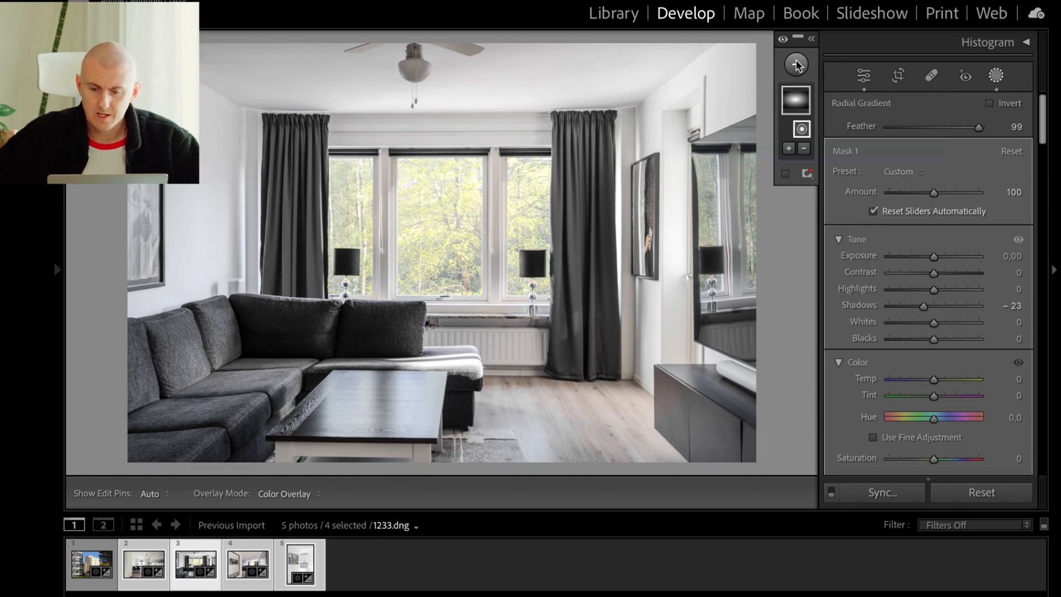
left_click(789, 148)
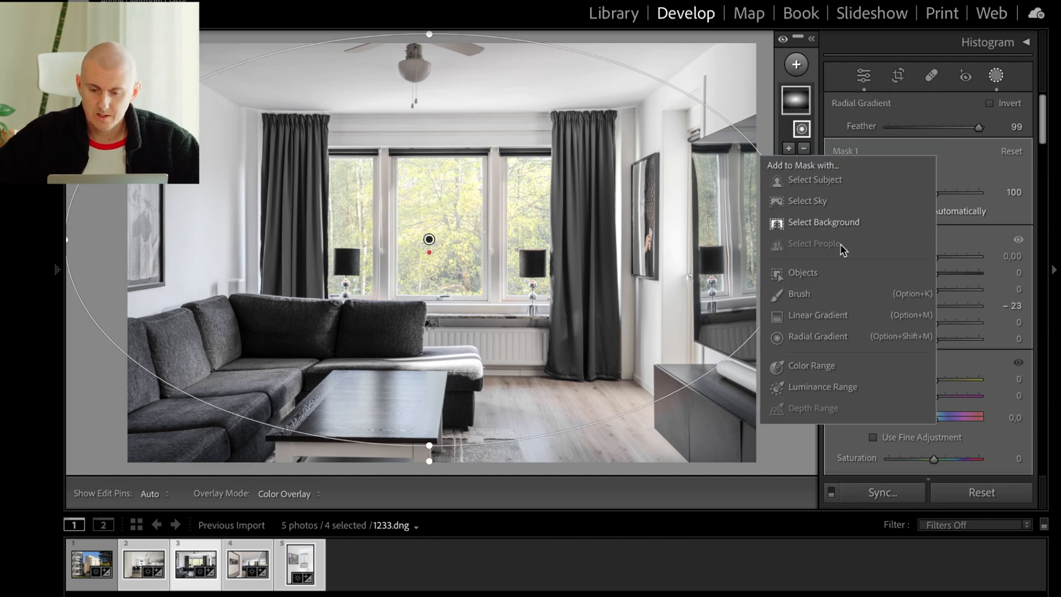
left_click(810, 334)
mouse_move(732, 425)
left_mouse_down()
mouse_move(616, 358)
mouse_move(605, 335)
left_mouse_up()
left_click_drag(729, 403, 717, 401)
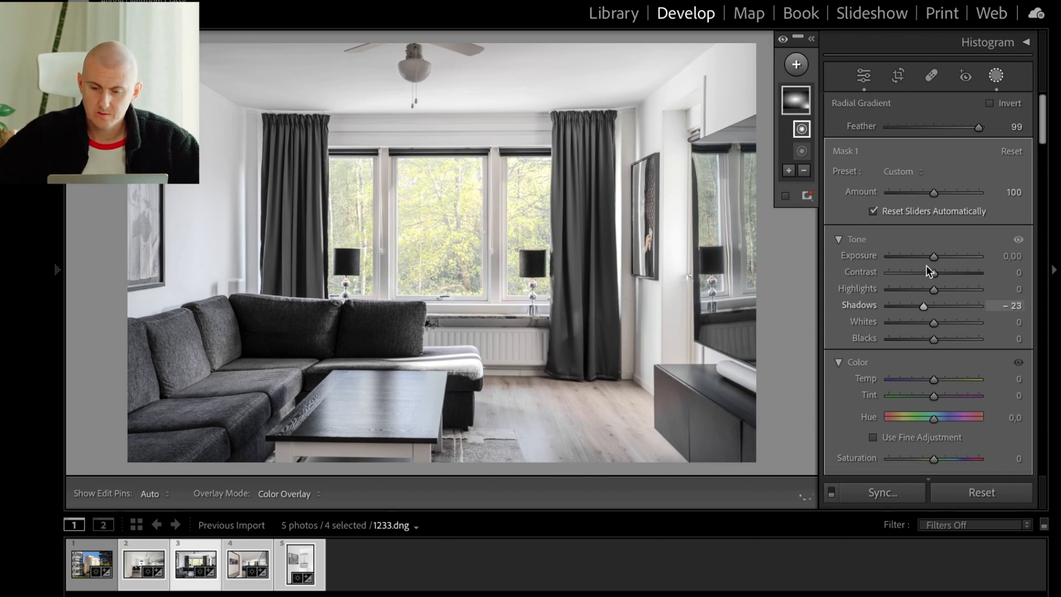
mouse_move(802, 157)
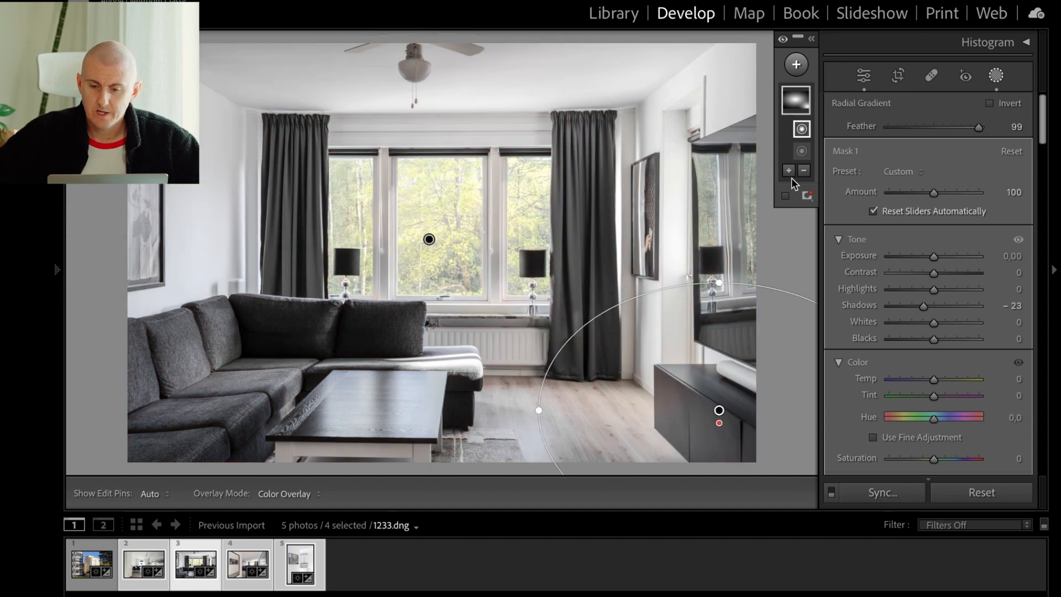
Create a small radial gradient mask on the TV cabinet's front, sample its colour cast with Point Color and set Sat. Shift to -100.
left_click(796, 64)
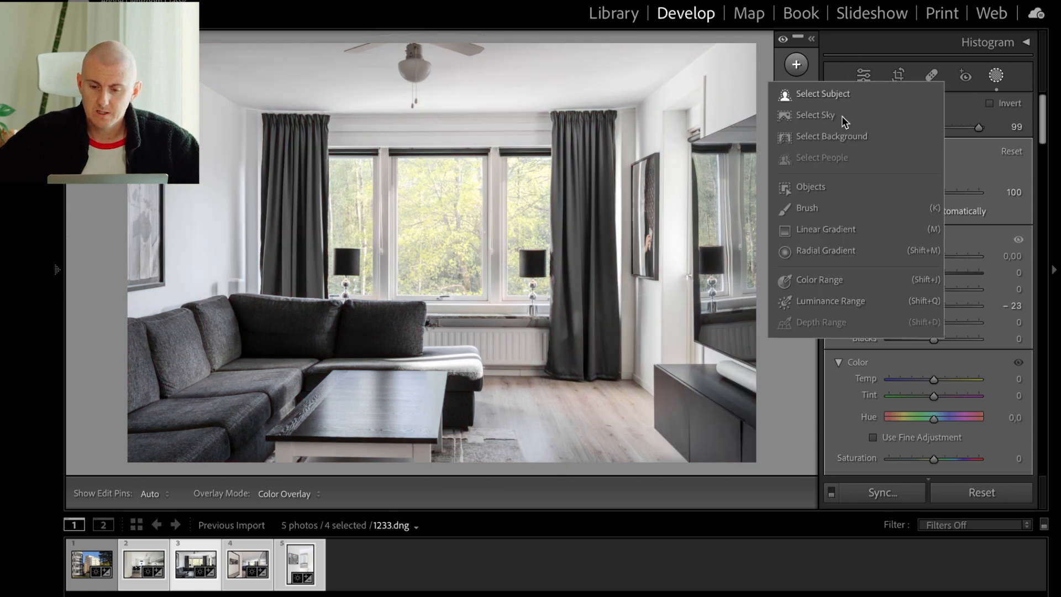
left_click(804, 252)
left_click_drag(669, 390, 736, 442)
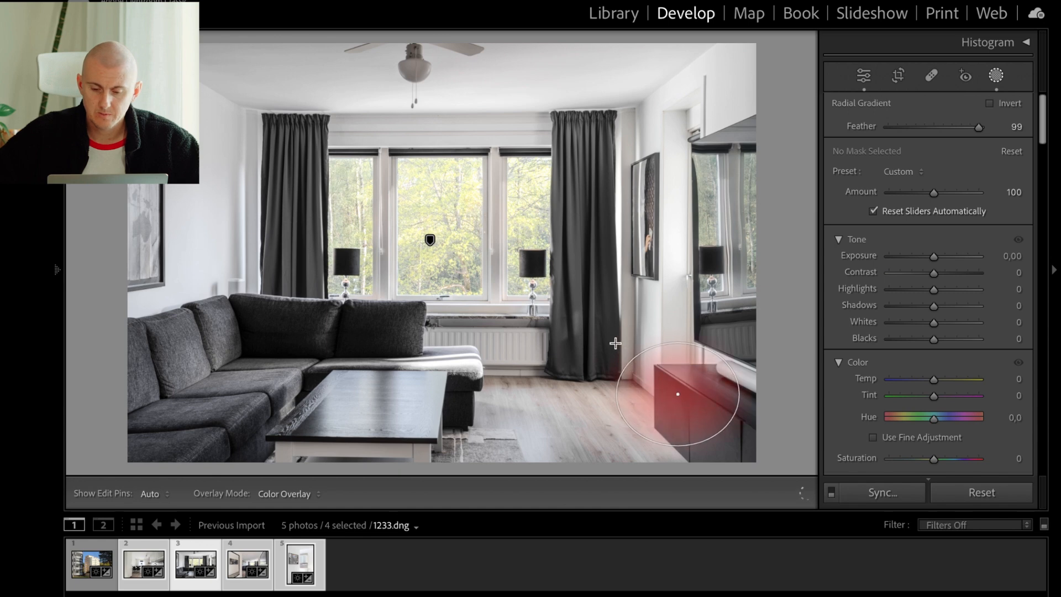
scroll(912, 384, "down", 3)
left_click(845, 365)
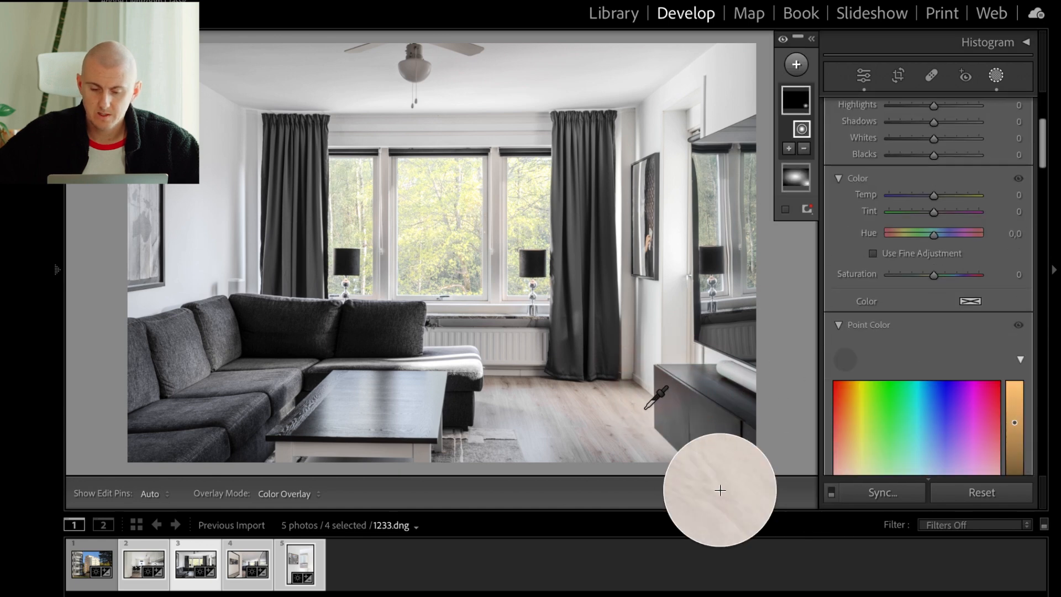
left_click(677, 407)
scroll(923, 351, "down", 5)
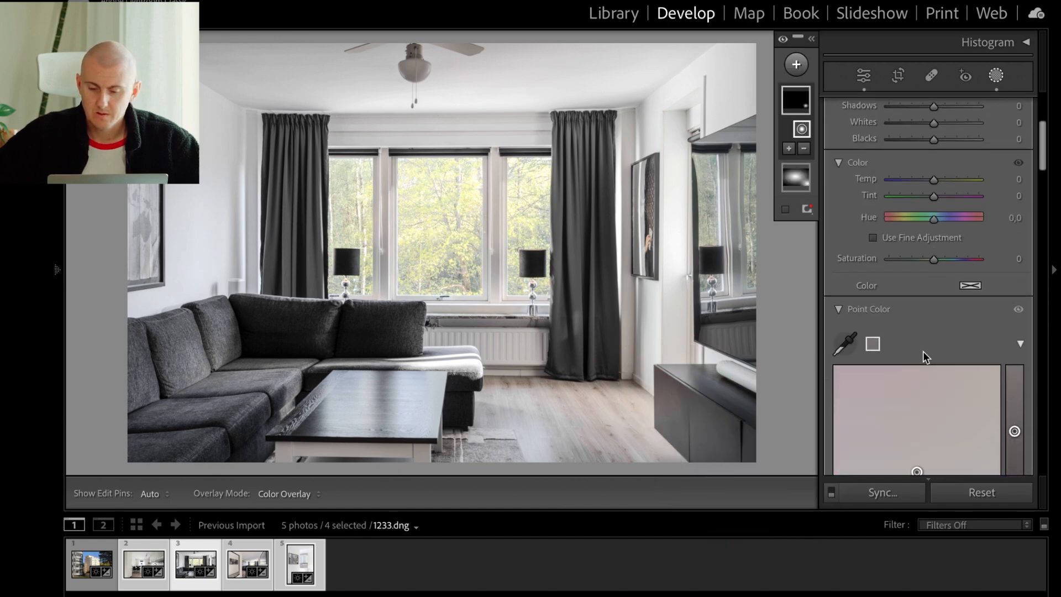
left_click_drag(938, 378, 880, 376)
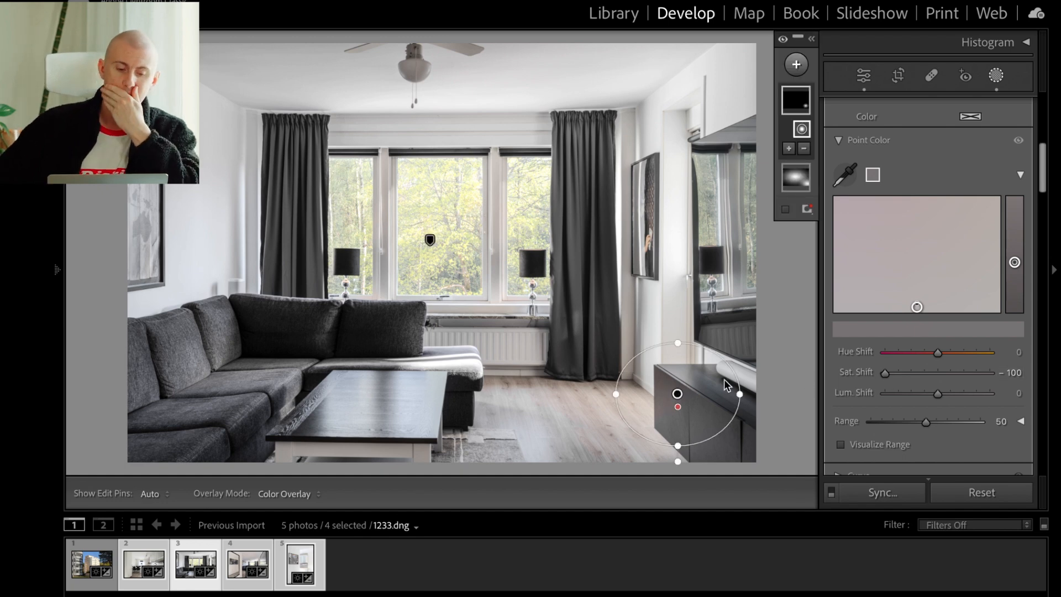
left_click(863, 76)
Open the hallway photo 1234.dng on its own and correct its perspective with Auto Upright.
scroll(891, 211, "down", 15)
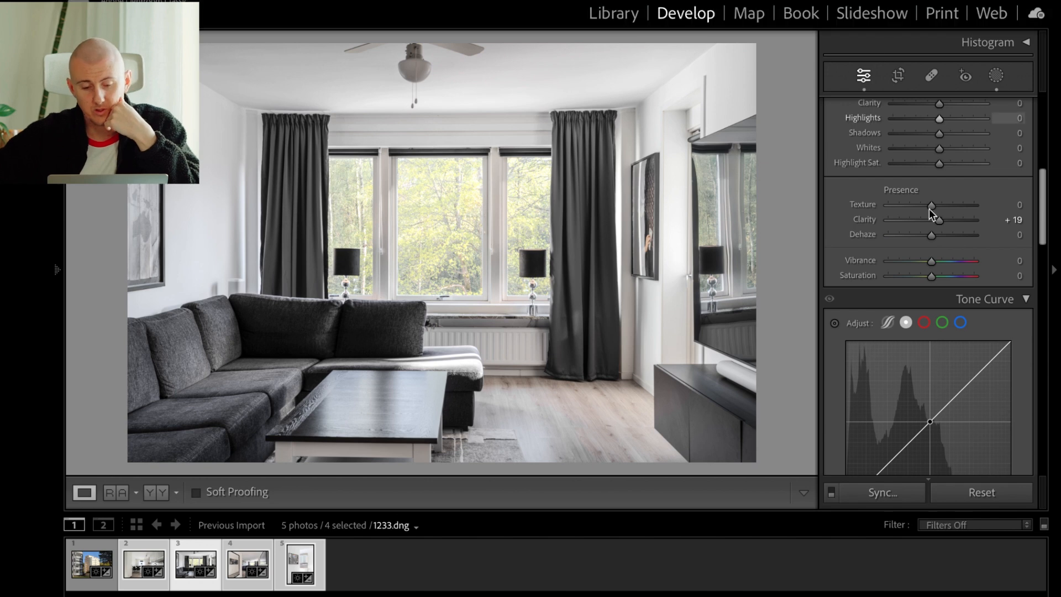
scroll(929, 224, "down", 1)
scroll(930, 223, "up", 2)
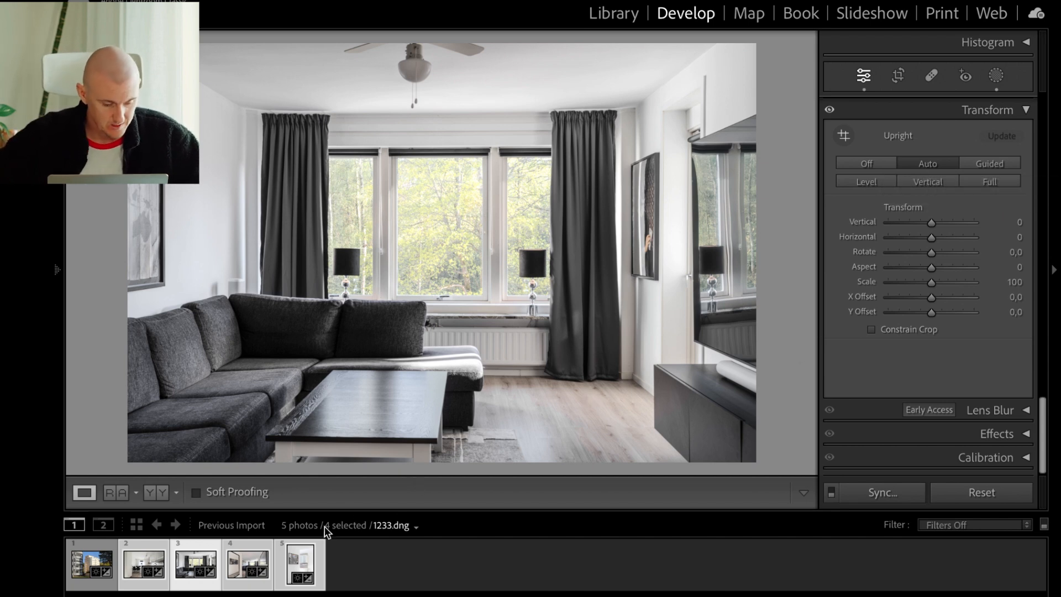
left_click(241, 586)
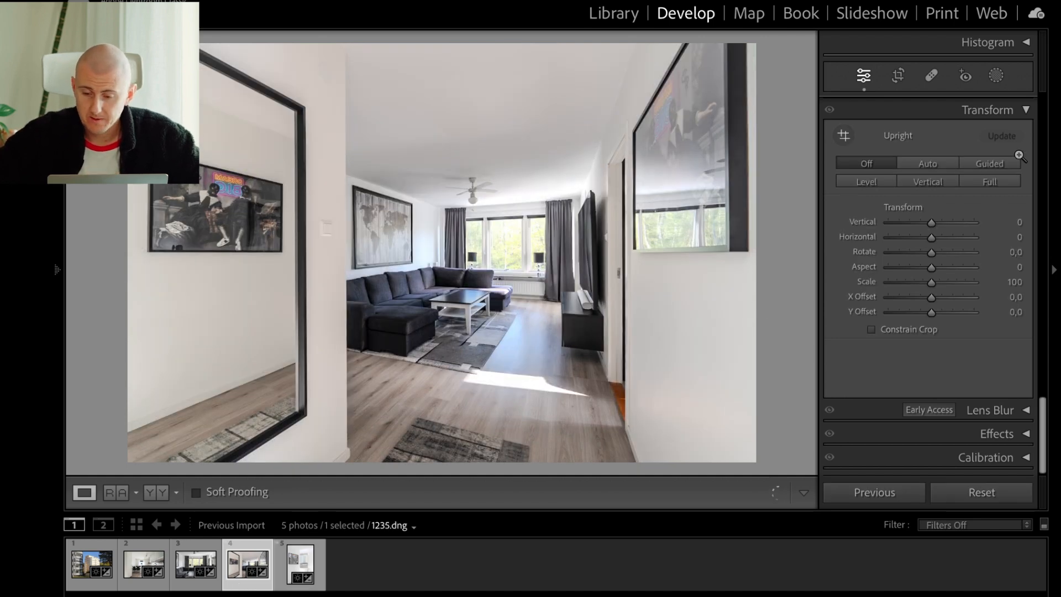
left_click(921, 165)
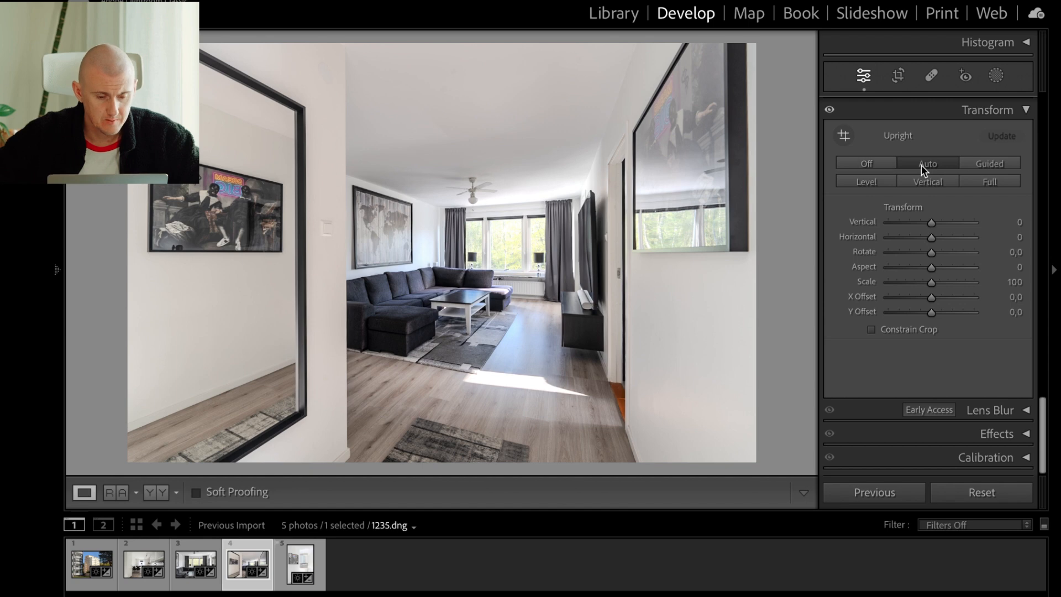
Brighten the hallway photo by setting its Exposure to +1,60.
scroll(931, 243, "up", 5)
scroll(931, 243, "up", 5)
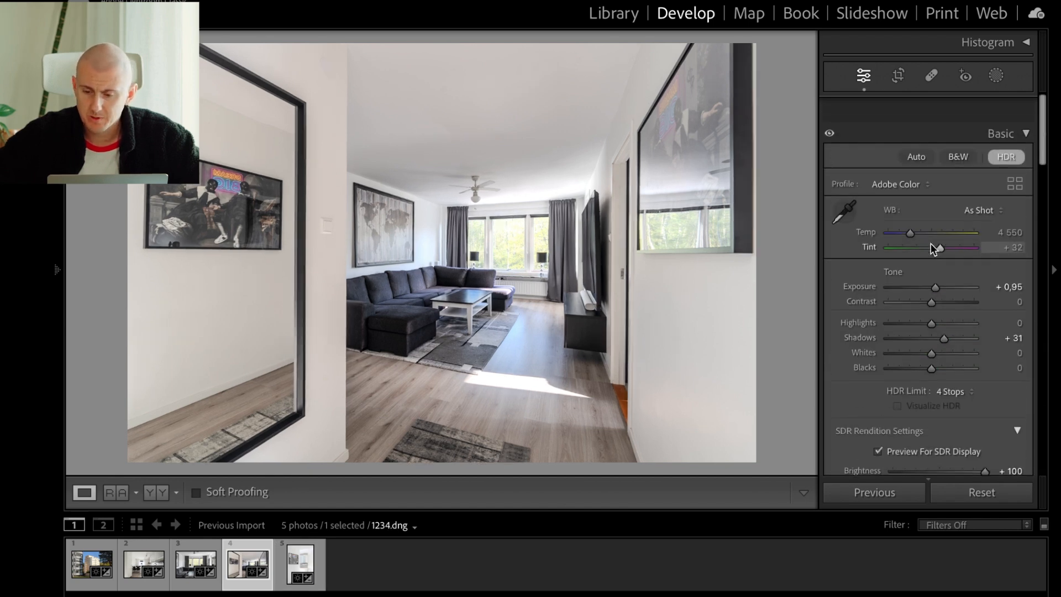
left_click(937, 257)
left_click_drag(937, 257, 940, 257)
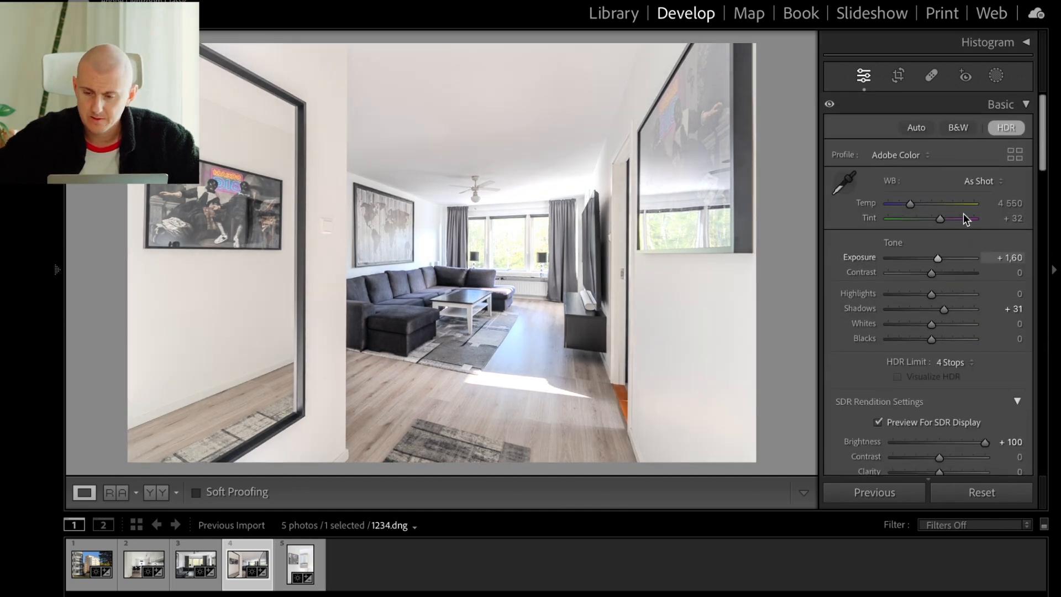
Add a large radial gradient mask centred on the living-room window with Exposure −0,41, Contrast 14, Highlights −49 and Shadows −15.
left_click(995, 75)
left_click(864, 269)
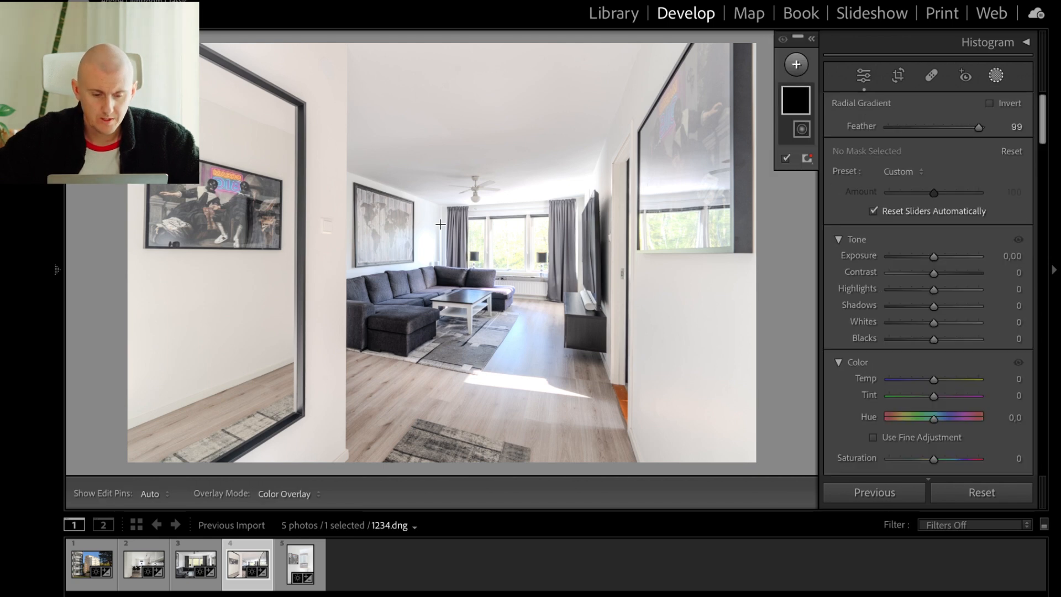
left_click_drag(502, 255, 304, 119)
left_click(929, 290)
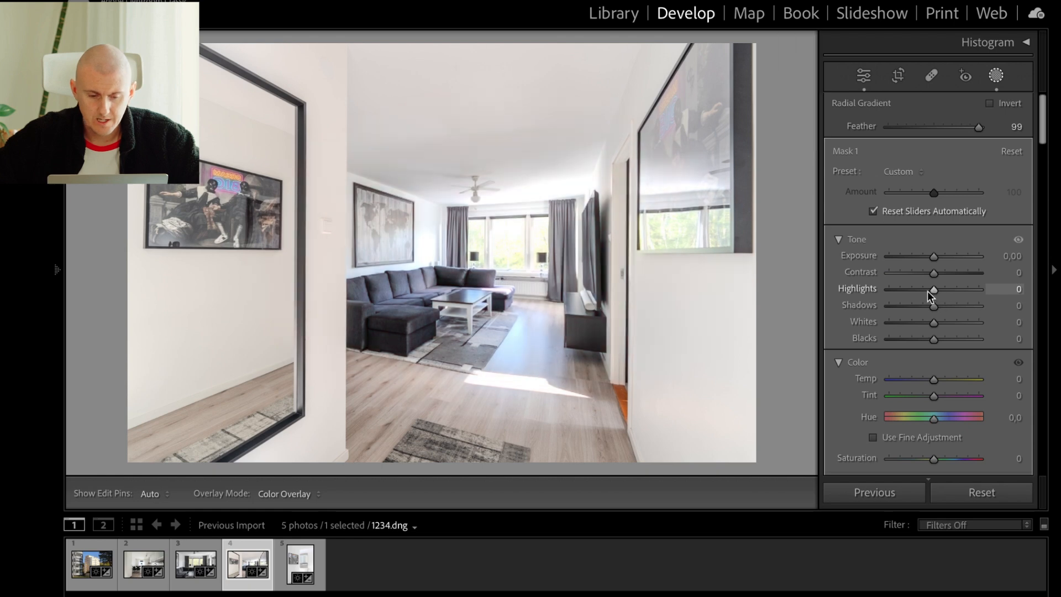
mouse_move(917, 290)
left_mouse_down()
mouse_move(941, 274)
mouse_move(927, 306)
left_mouse_up()
left_click(931, 307)
left_click_drag(934, 256, 931, 258)
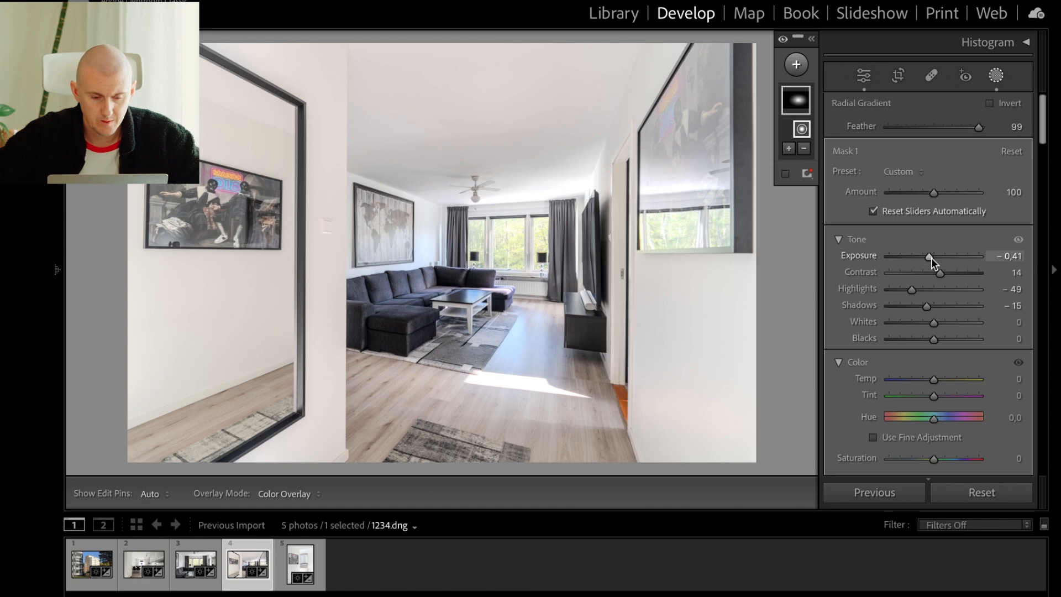
Lower the hallway photo's HSL saturation to −61 for Blue, −75 for Purple and −63 for Magenta.
left_click(863, 75)
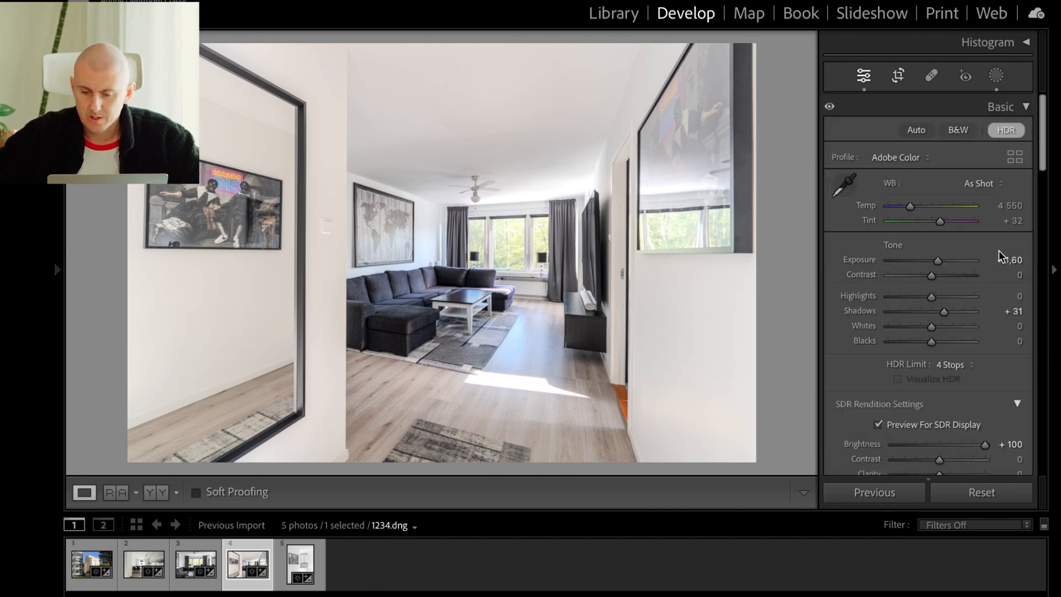
scroll(907, 280, "down", 15)
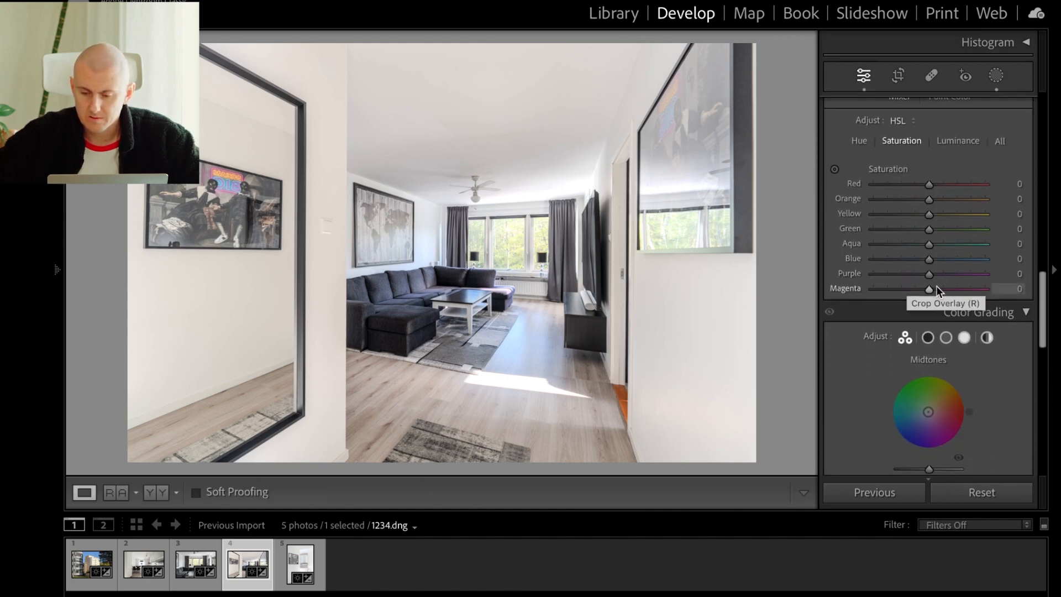
left_click(887, 274)
left_click(887, 259)
left_click(895, 259)
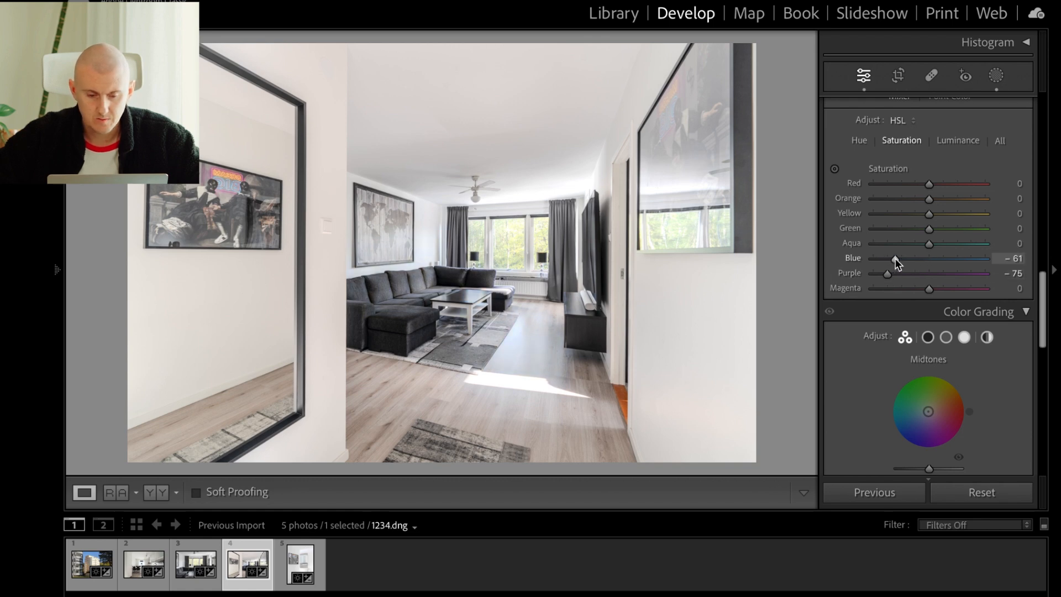
left_click(896, 289)
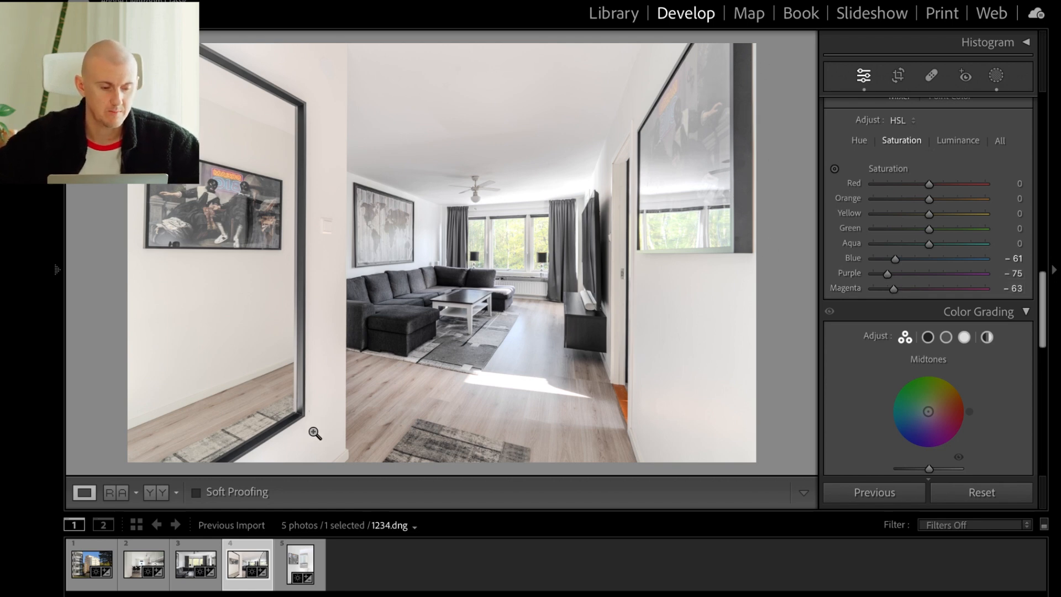
Add a large radial gradient mask over the framed picture on the hallway's right wall with Shadows −73 and Contrast 26.
left_click(995, 76)
left_click(796, 64)
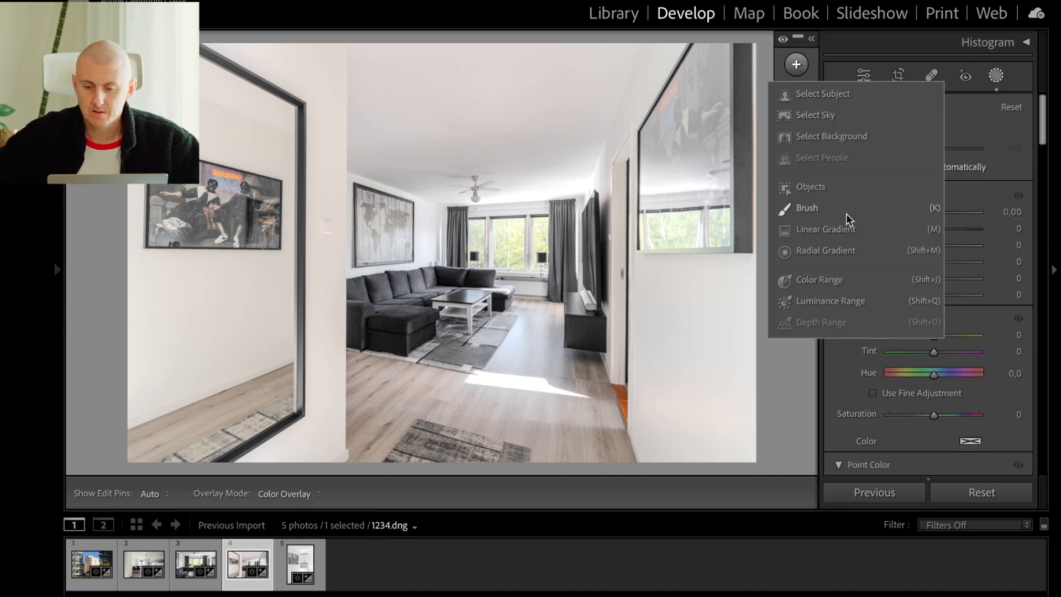
left_click(808, 242)
left_click_drag(744, 142, 618, 56)
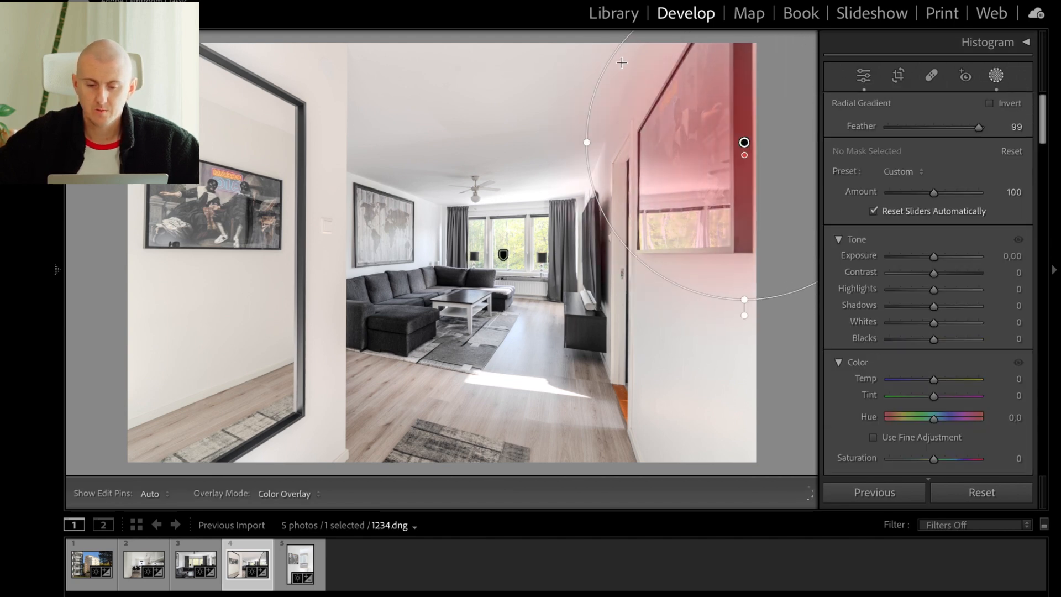
left_click_drag(697, 145, 689, 182)
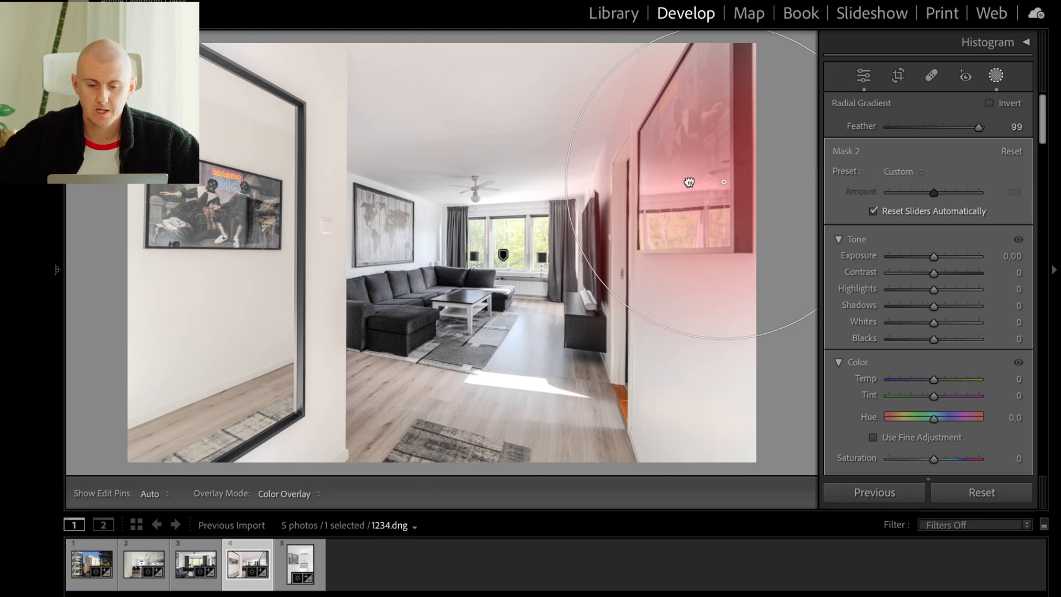
left_click_drag(566, 183, 559, 184)
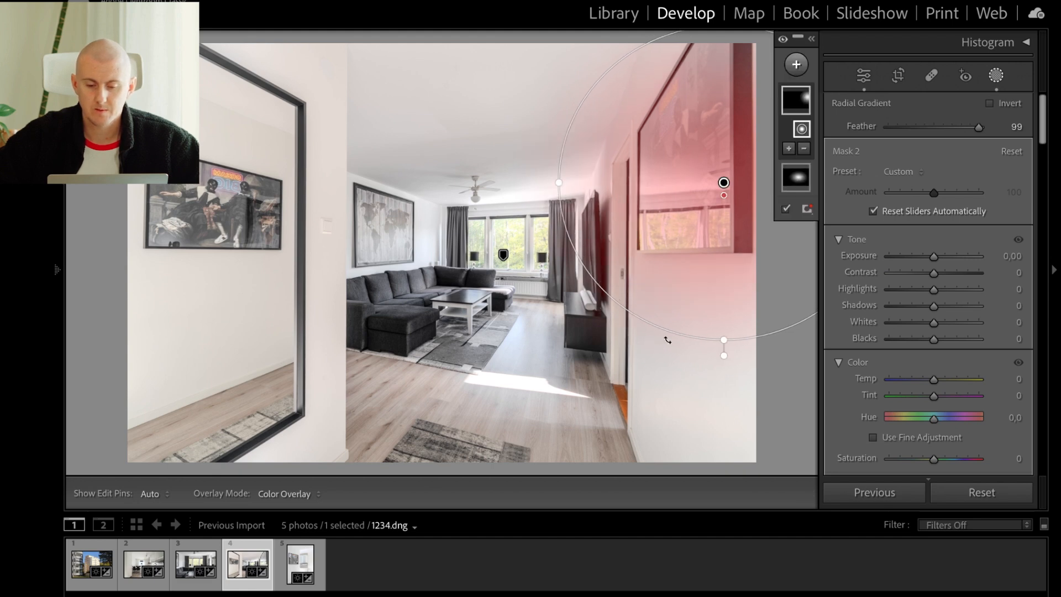
left_click_drag(724, 339, 722, 400)
left_click_drag(933, 310, 901, 311)
left_click_drag(934, 273, 945, 273)
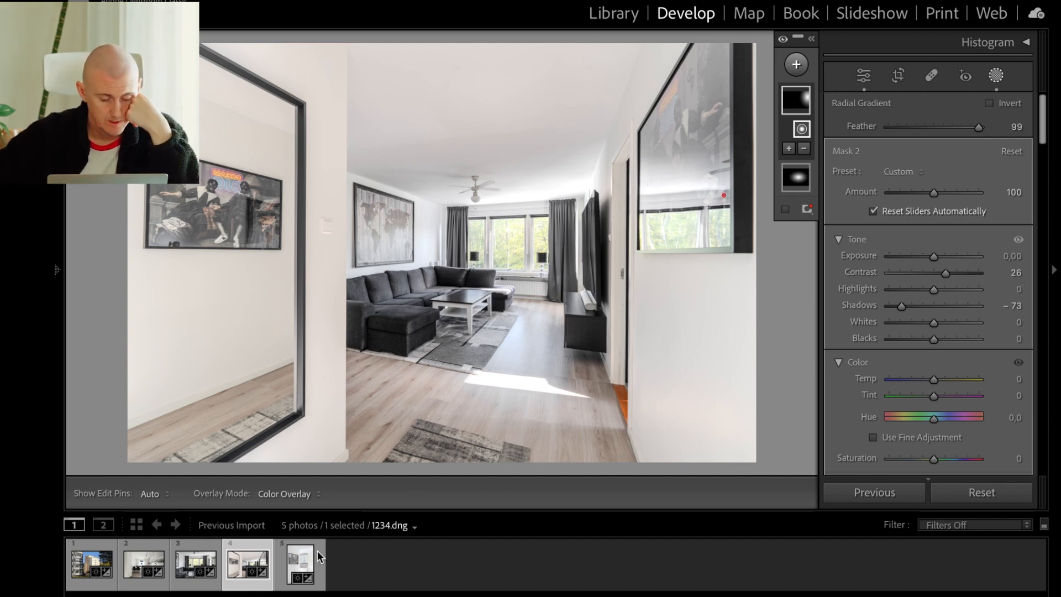
Open the vertical photo 1235.dng for global editing and set its Exposure to +0,65.
left_click(296, 560)
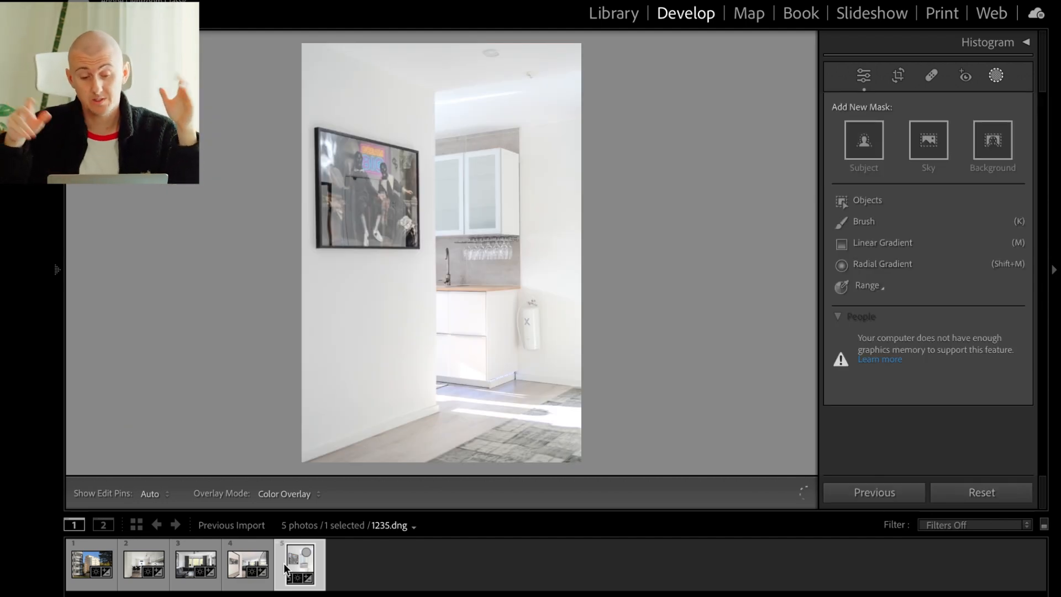
left_click(862, 79)
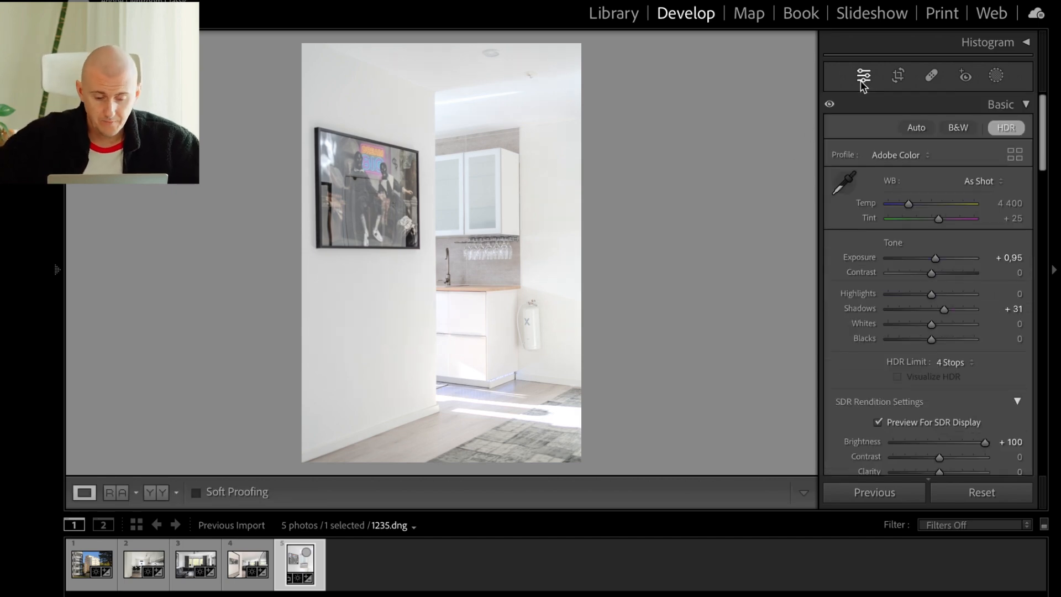
scroll(961, 261, "down", 2)
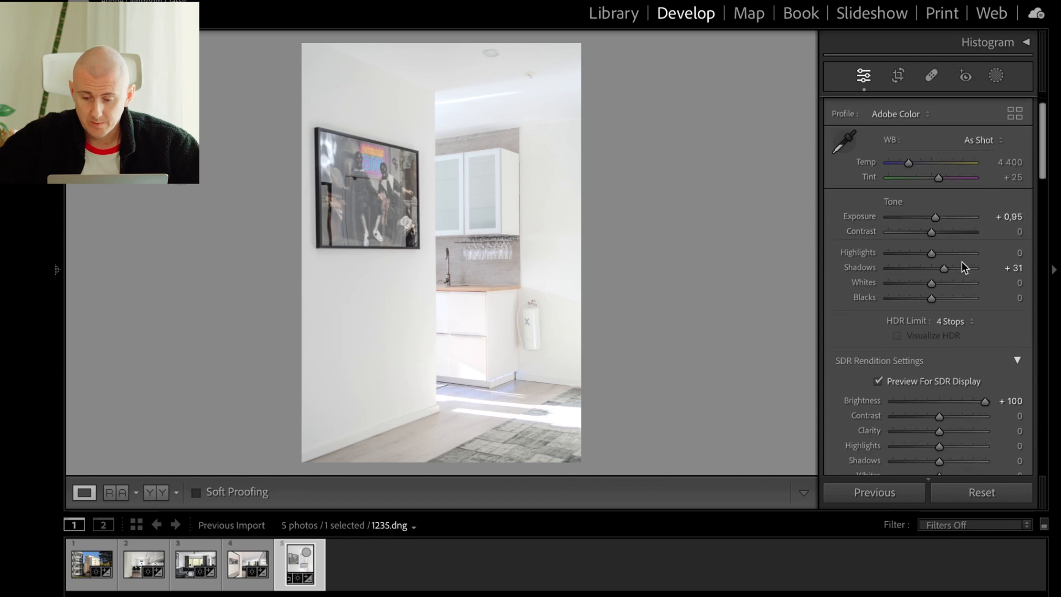
left_click_drag(935, 216, 933, 215)
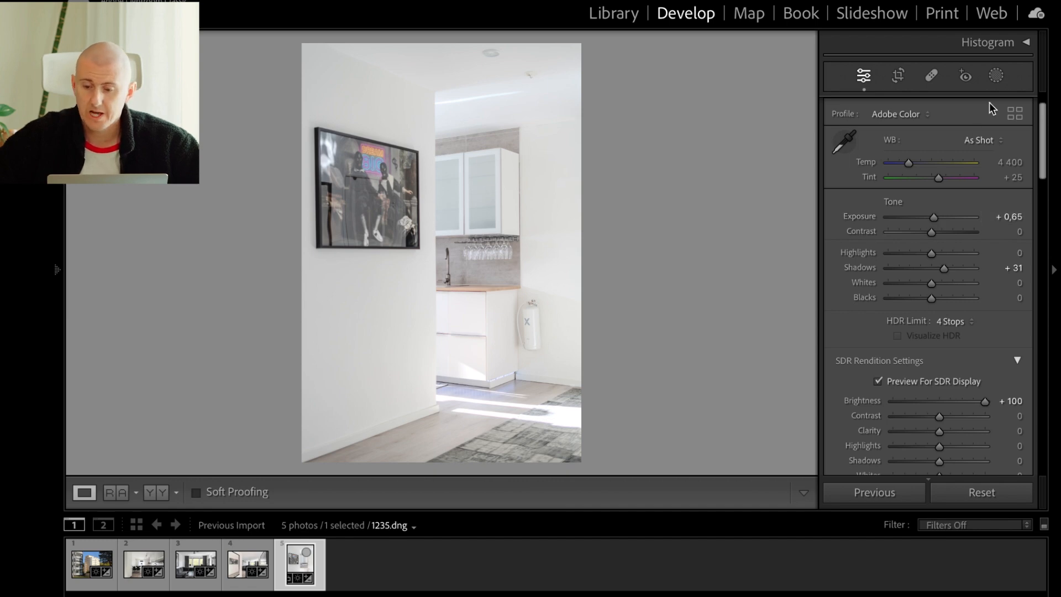
Crop the photo tighter in its original aspect ratio, trimming mainly the ceiling and the right edge.
left_click(899, 75)
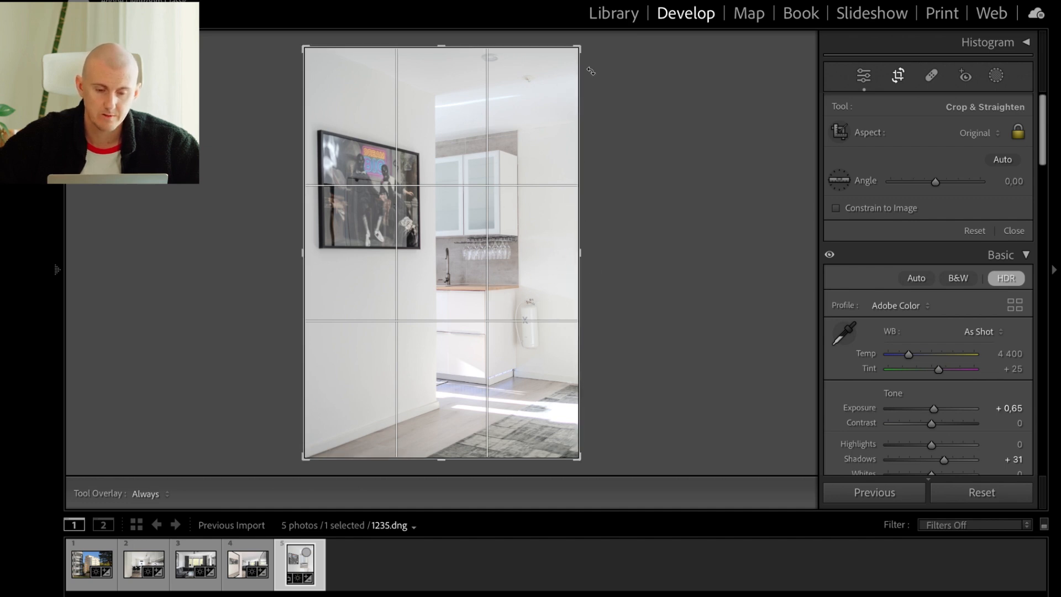
left_click_drag(578, 48, 563, 59)
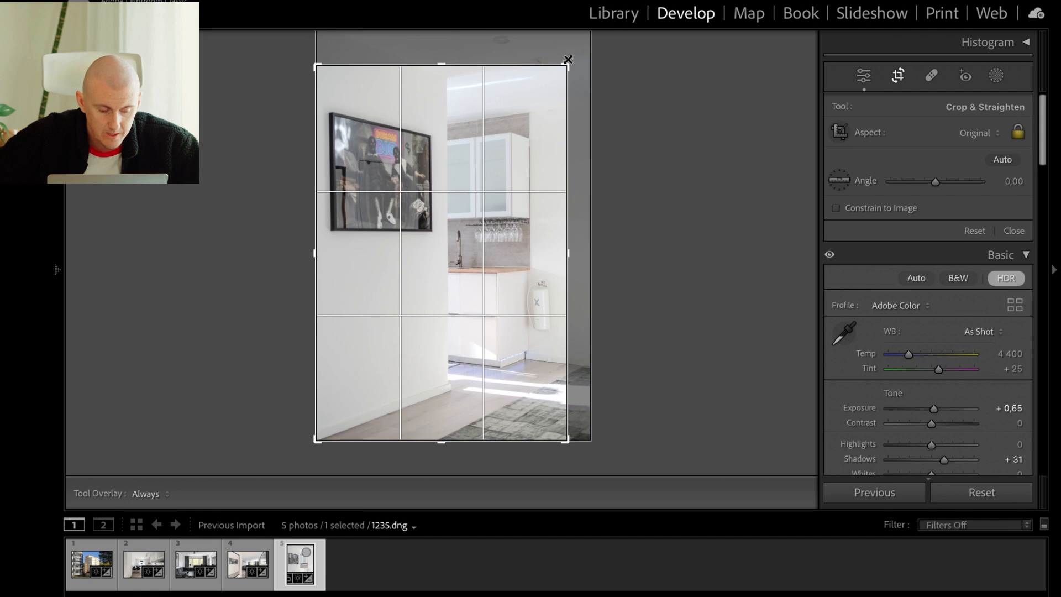
left_click_drag(507, 184, 507, 190)
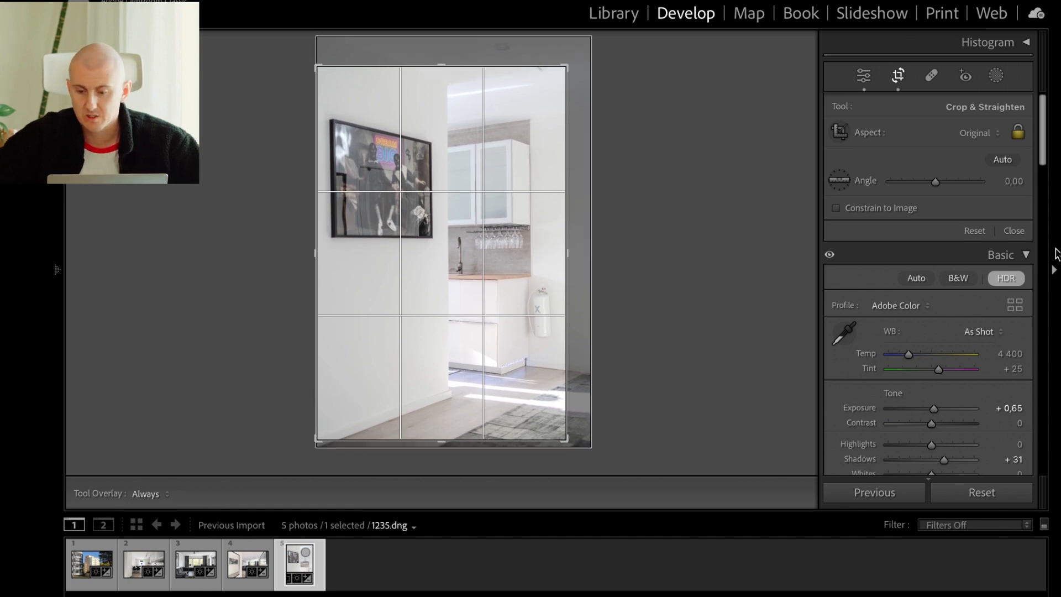
left_click(867, 78)
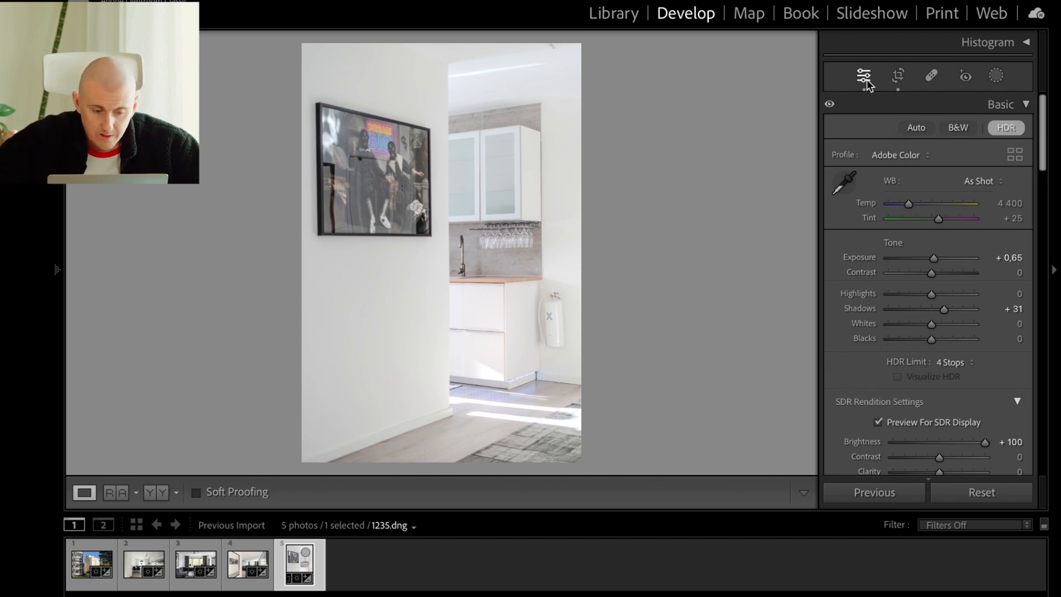
Correct the perspective of the cropped photo with Auto Upright.
scroll(928, 262, "down", 10)
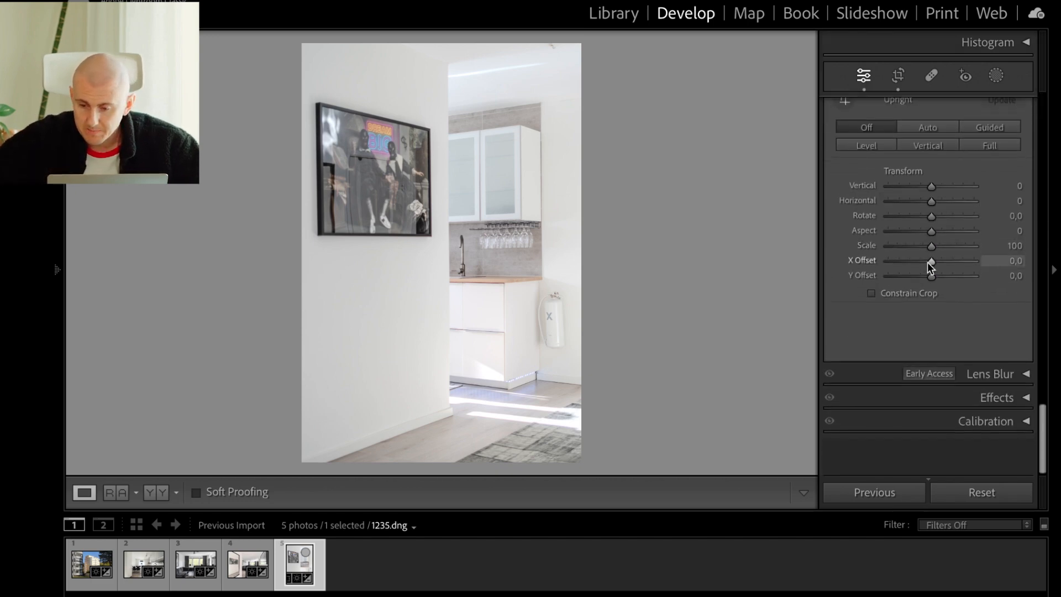
left_click(921, 168)
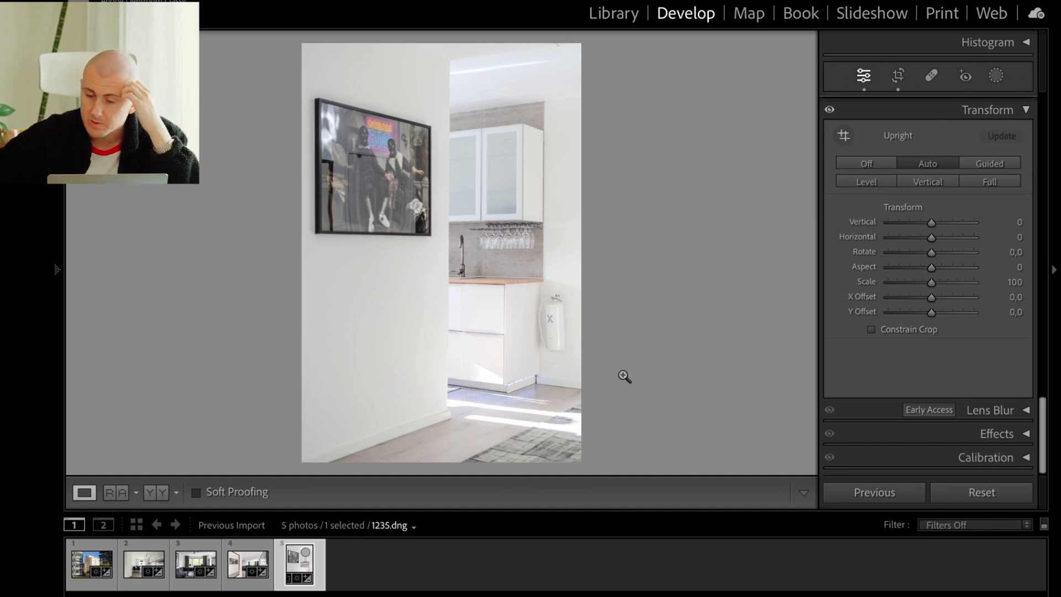
key("ctrl+1")
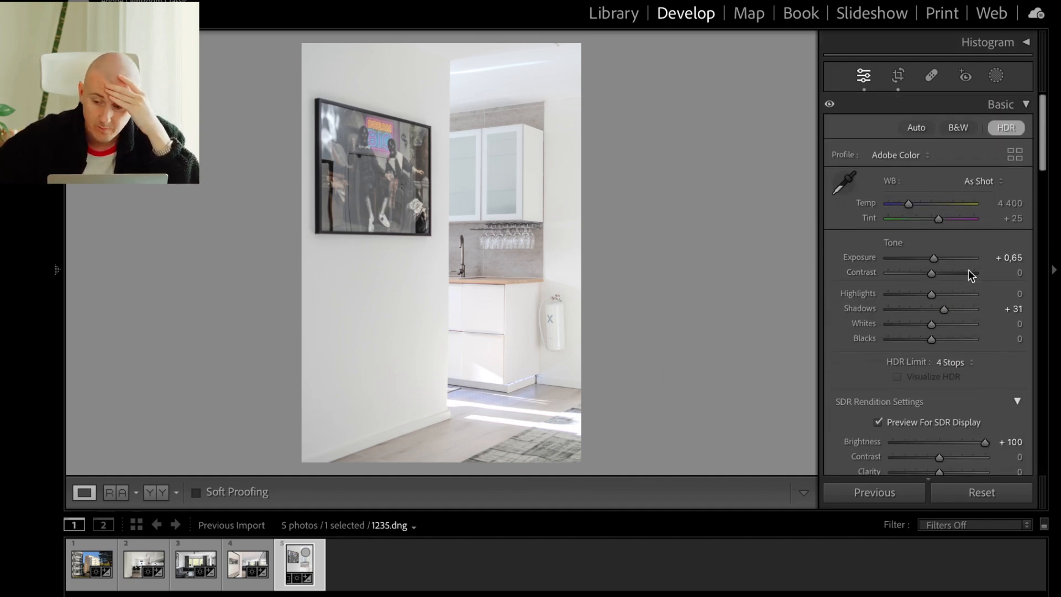
Add a flat radial gradient mask over the floor by the kitchen cabinets, sample its colour cast with Point Color and set Sat. Shift to −100.
left_click(996, 75)
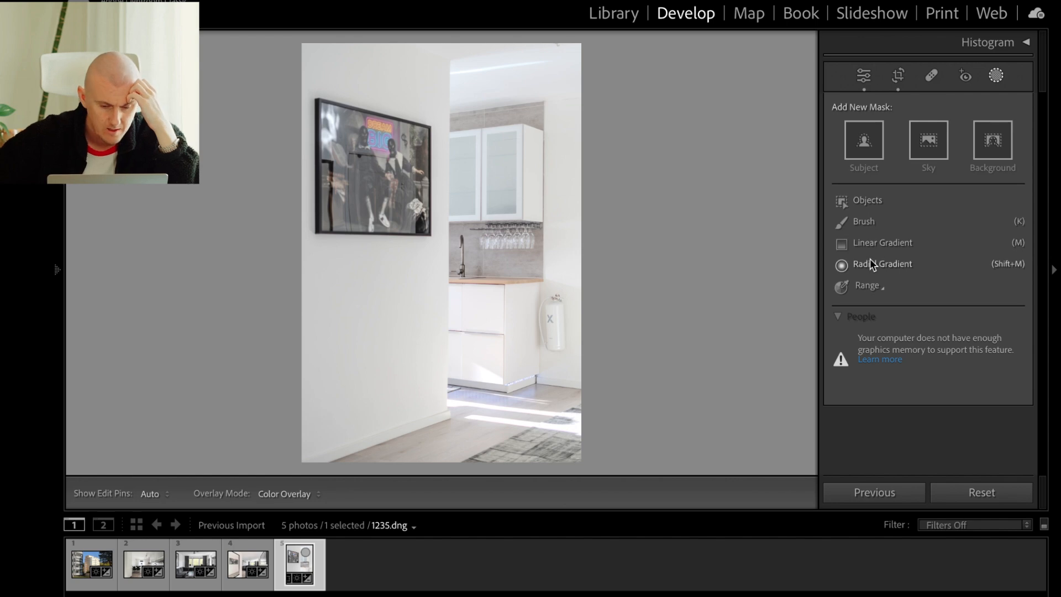
left_click(870, 263)
left_click_drag(502, 398, 417, 364)
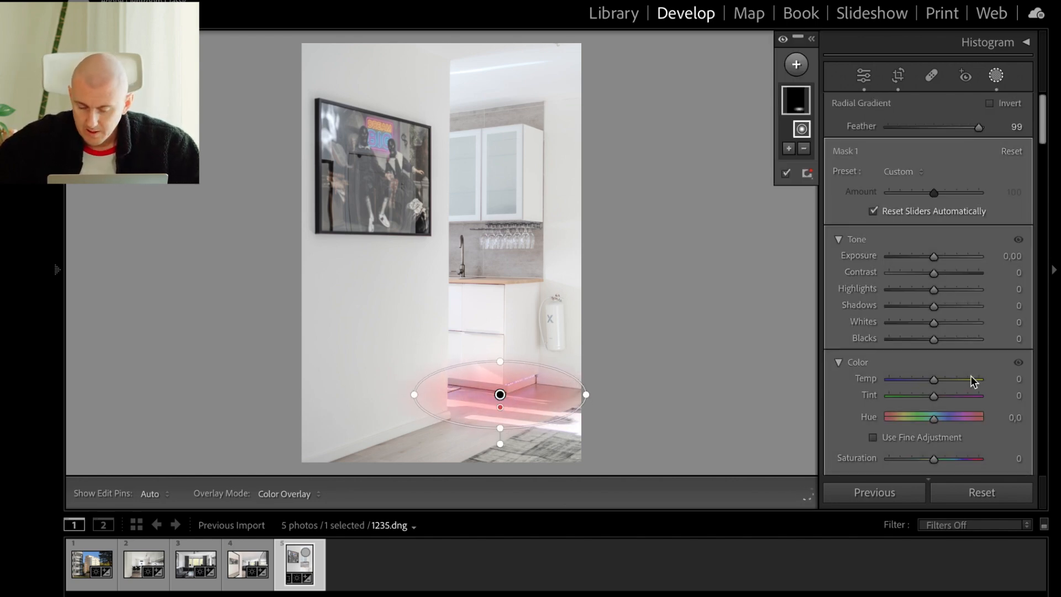
scroll(873, 337, "down", 5)
left_click(845, 274)
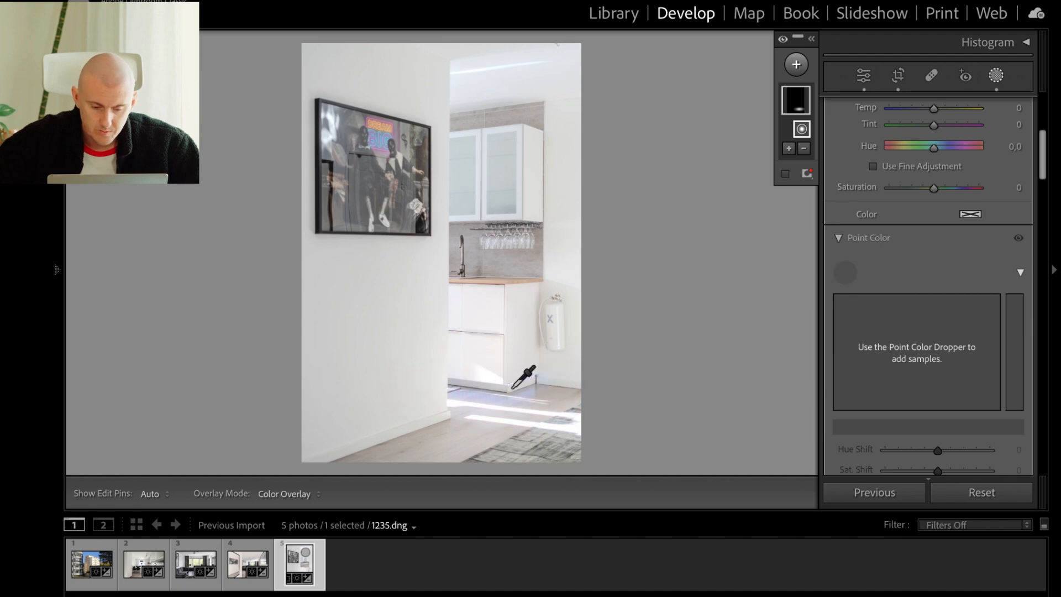
left_click(498, 387)
scroll(871, 383, "down", 4)
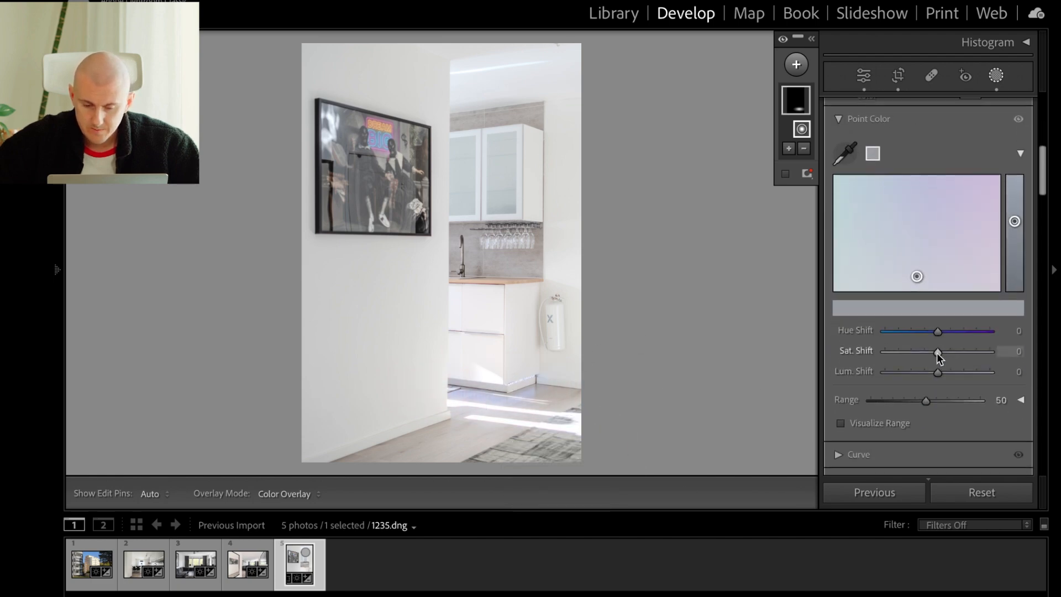
mouse_move(941, 352)
left_mouse_down()
mouse_move(981, 346)
mouse_move(844, 361)
left_mouse_up()
left_click(938, 353)
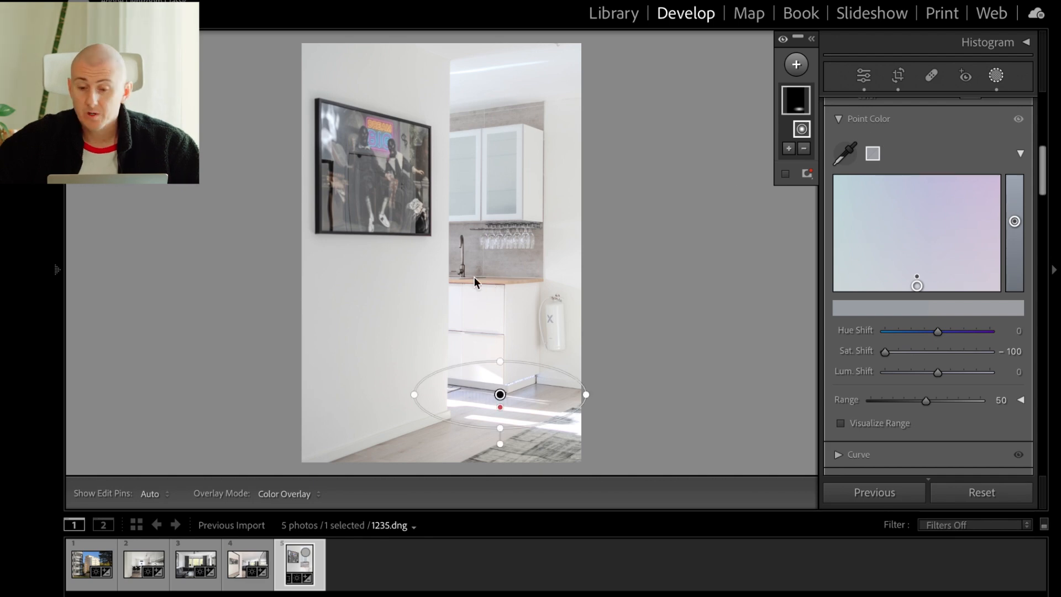
Compare the look of the kitchen photo 1232.dng with that of 1235.dng.
left_click(798, 64)
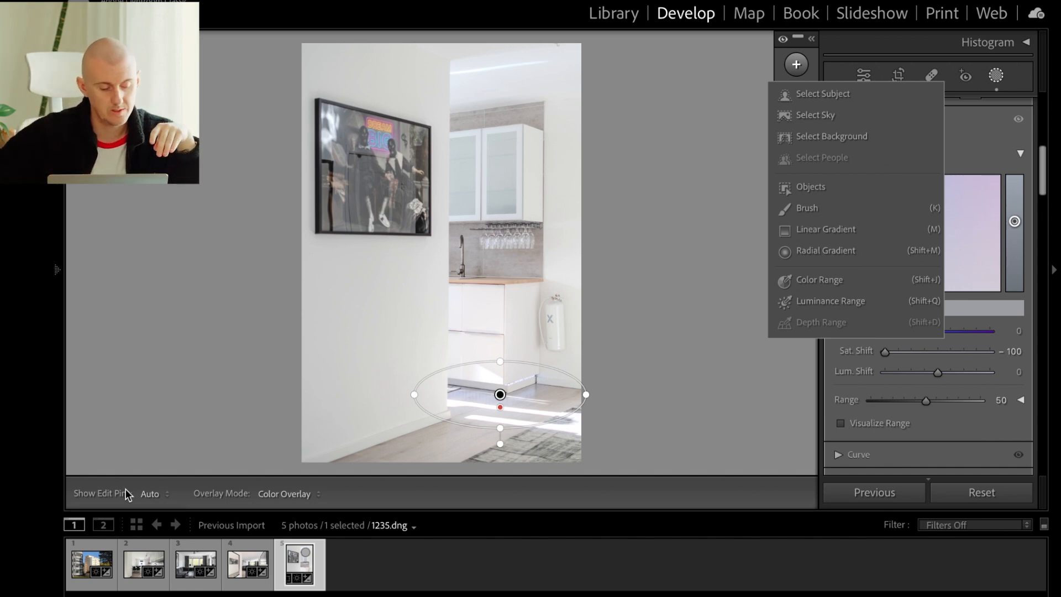
left_click(125, 572)
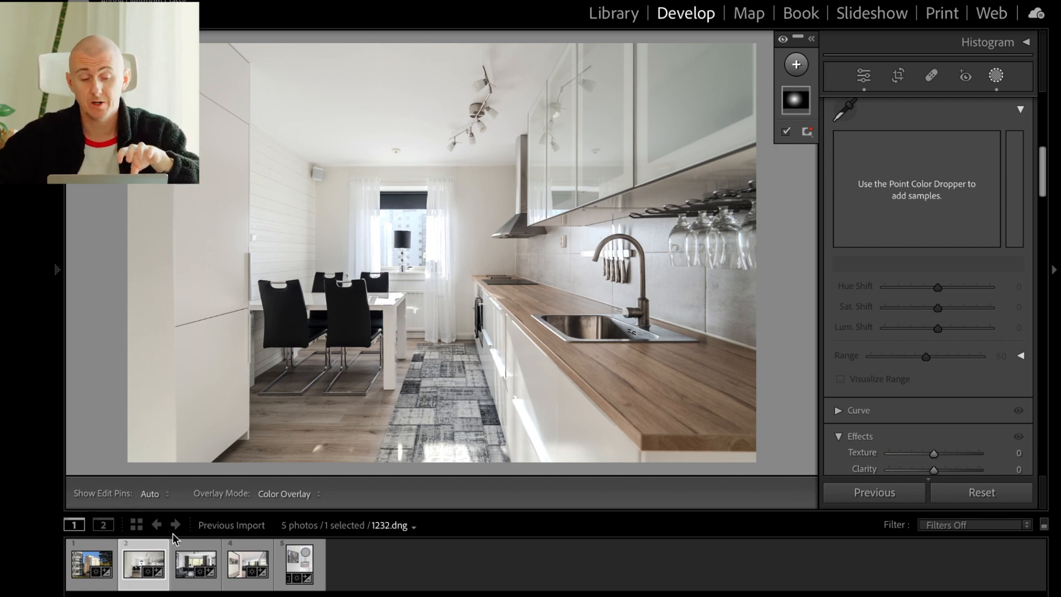
left_click(289, 562)
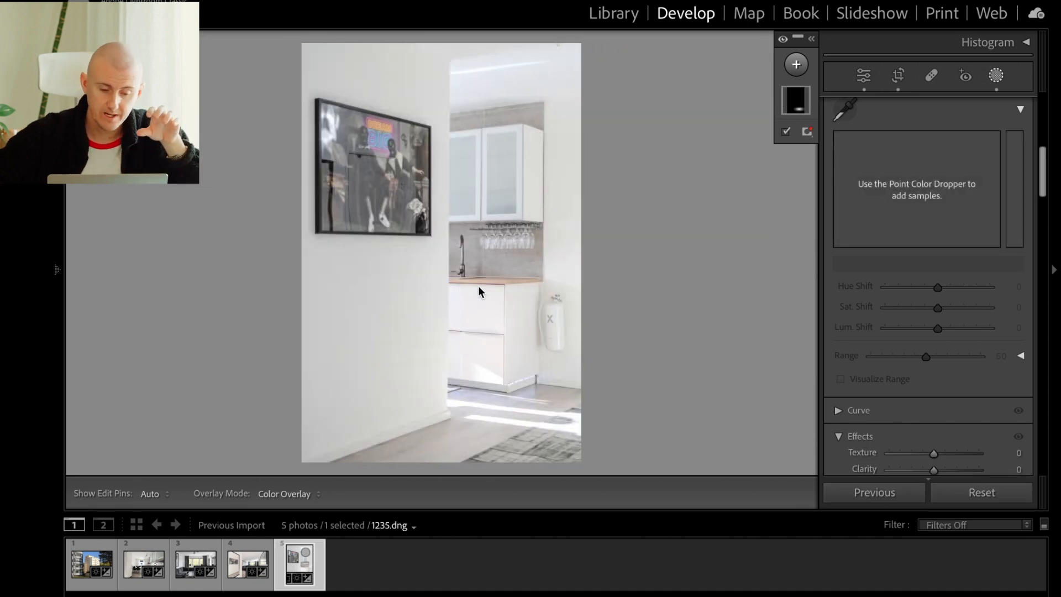
Add a wide, flat radial gradient mask over the backsplash behind the kitchen tap, extending onto the white wall beside it.
left_click(864, 75)
left_click(483, 253)
left_click_drag(542, 273, 490, 292)
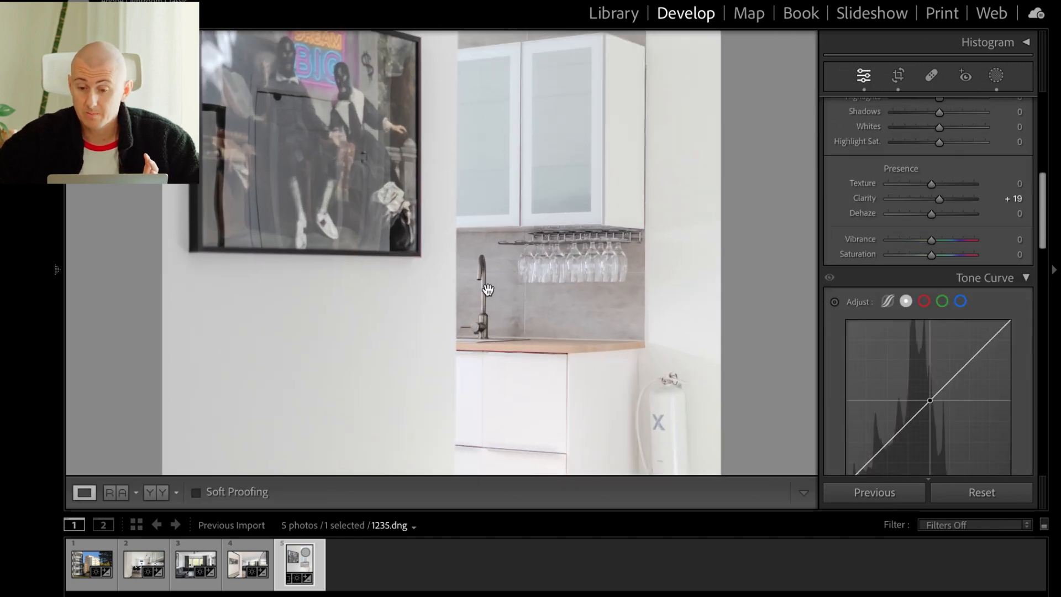
left_click(996, 77)
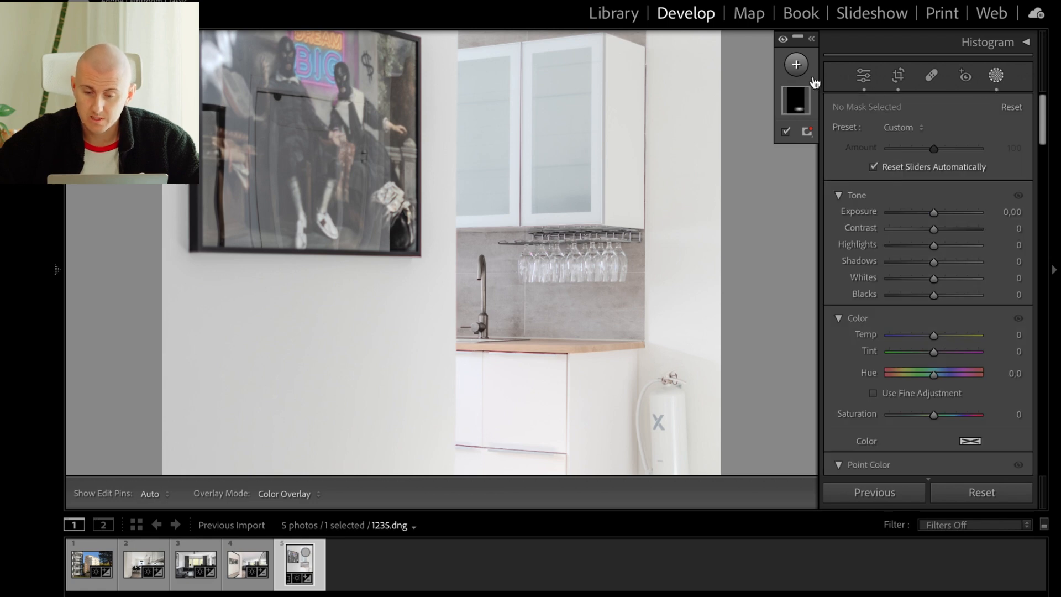
left_click(796, 65)
left_click(826, 252)
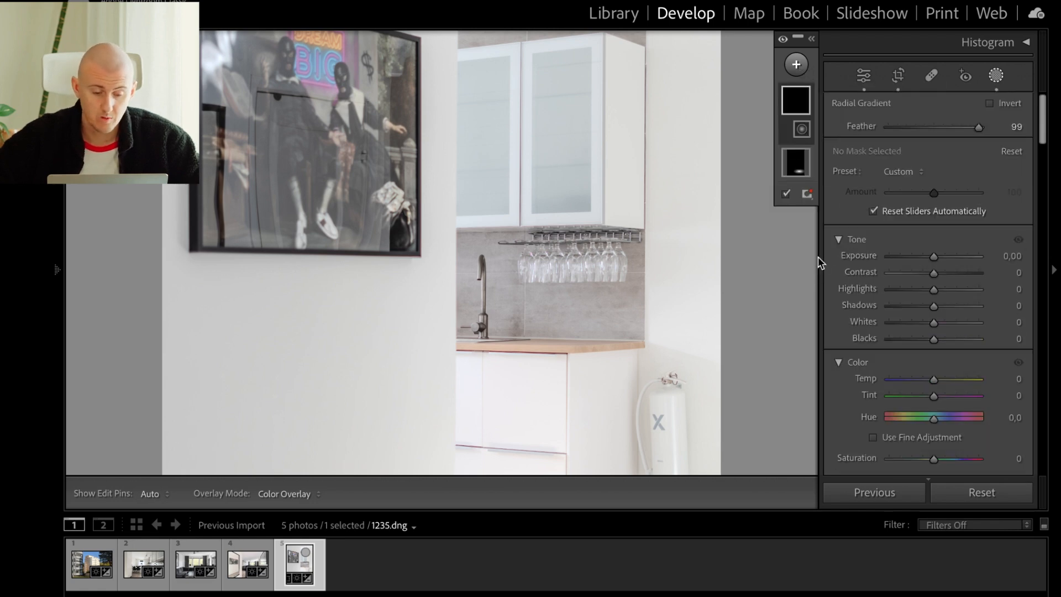
left_click_drag(504, 290, 356, 247)
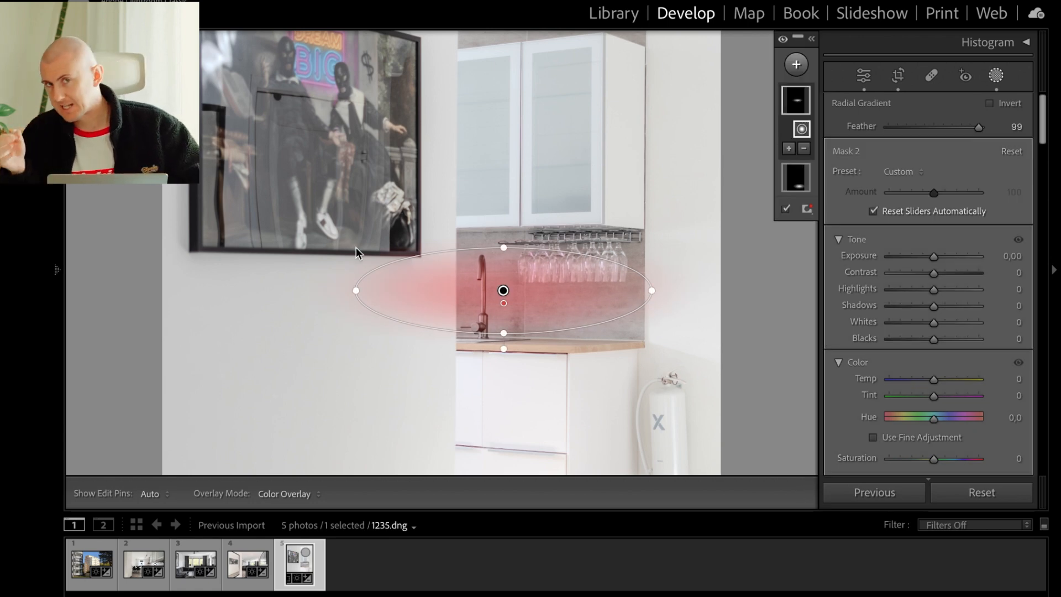
left_click_drag(502, 290, 490, 286)
left_click_drag(641, 286, 664, 286)
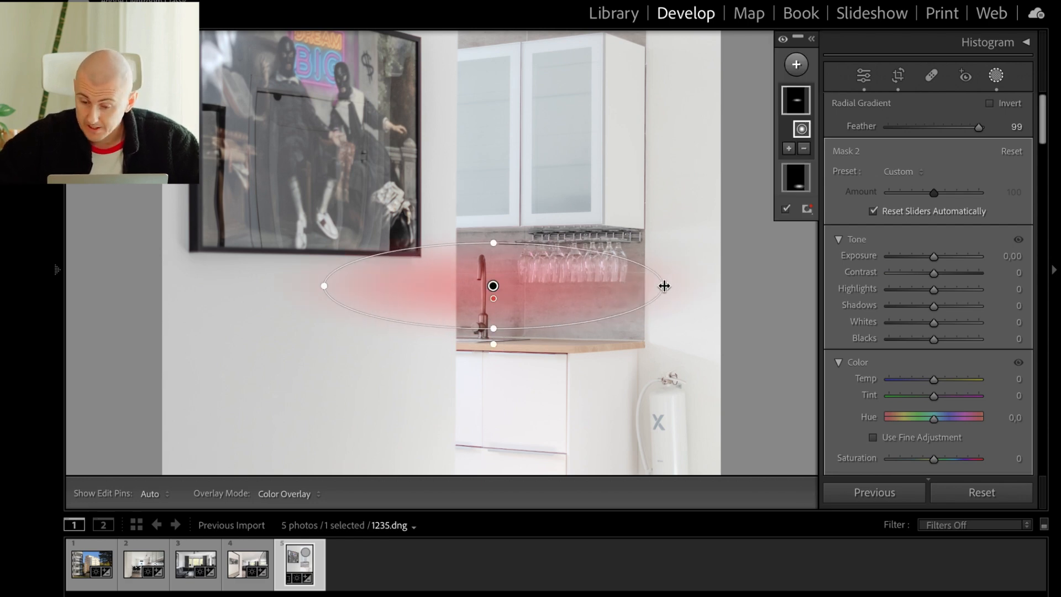
Brighten the backsplash mask with Exposure 1,08, Whites 100 and Contrast 14.
left_click_drag(934, 259, 947, 259)
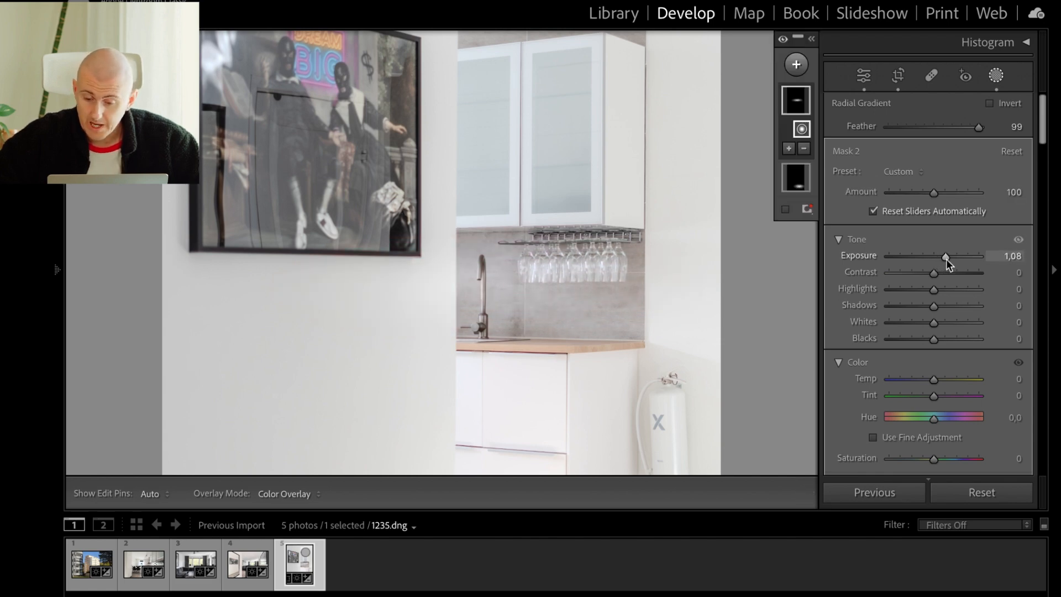
left_click_drag(936, 326, 1036, 322)
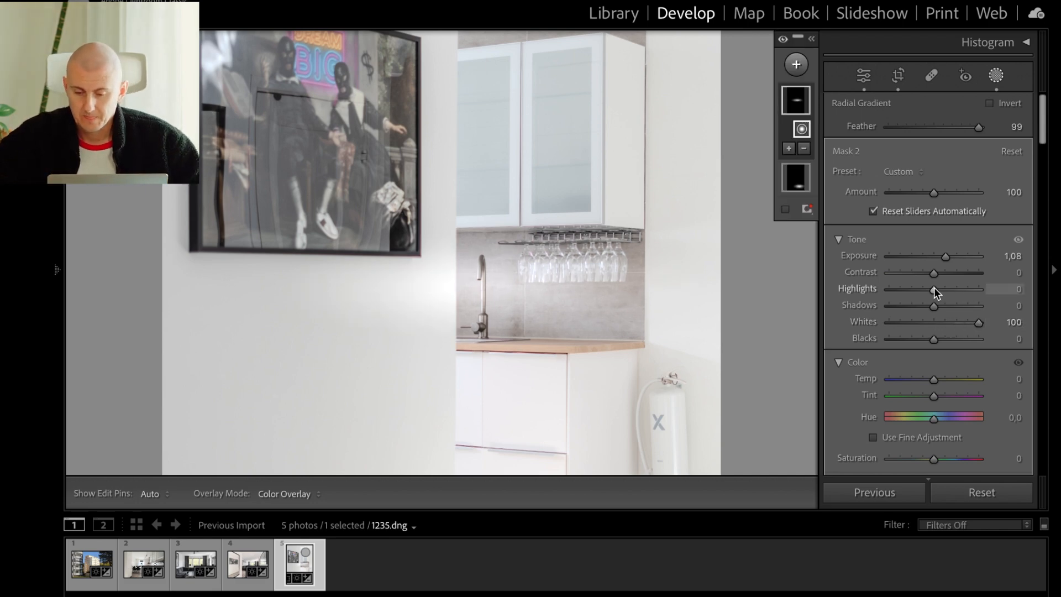
left_click_drag(934, 276, 941, 277)
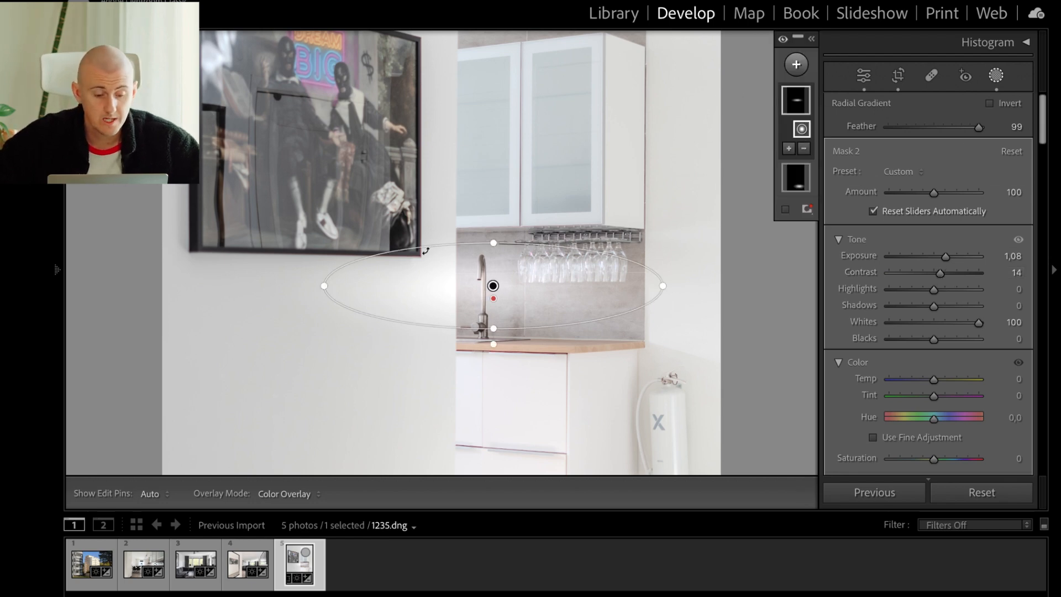
Subtract the white wall beneath the framed picture from the backsplash mask with a soft brush at Feather 100 and Flow 22.
left_click(805, 148)
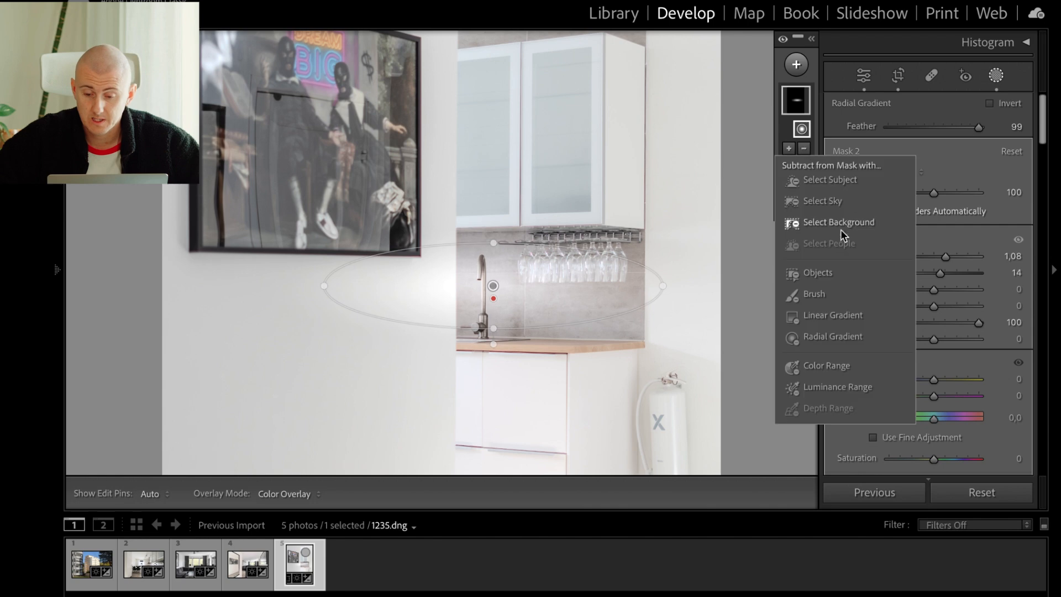
left_click(814, 294)
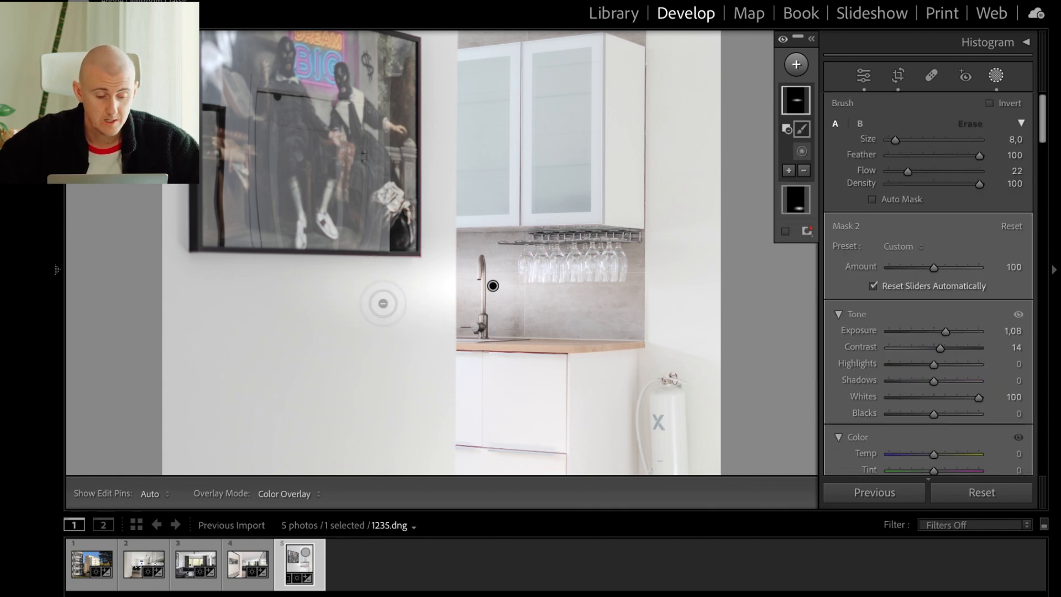
scroll(355, 315, "up", 4)
left_click_drag(341, 355, 371, 293)
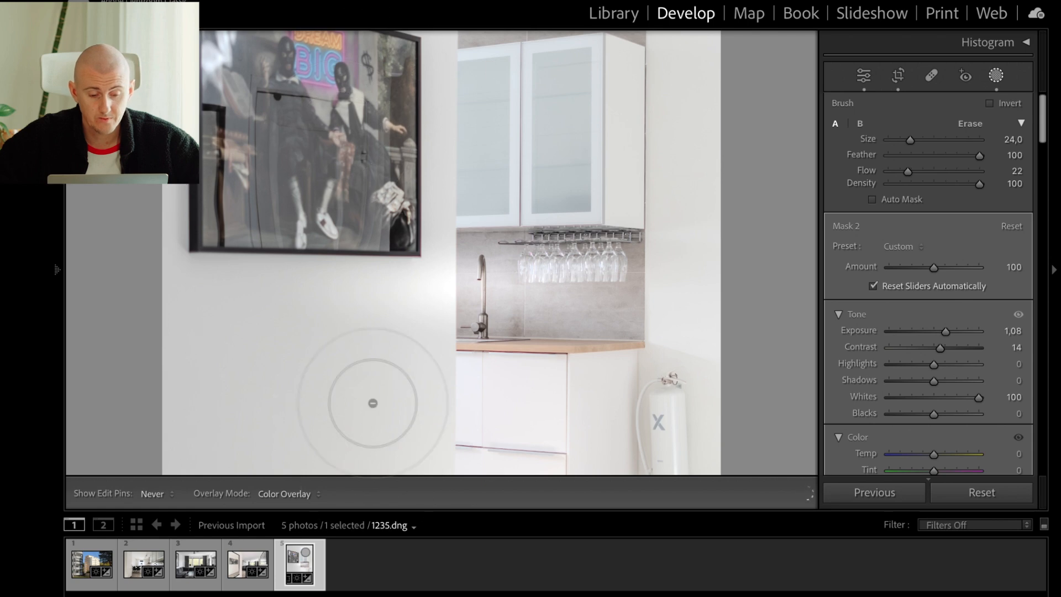
mouse_move(372, 137)
left_mouse_down()
mouse_move(368, 388)
mouse_move(386, 289)
mouse_move(384, 308)
left_mouse_up()
scroll(431, 310, "down", 3)
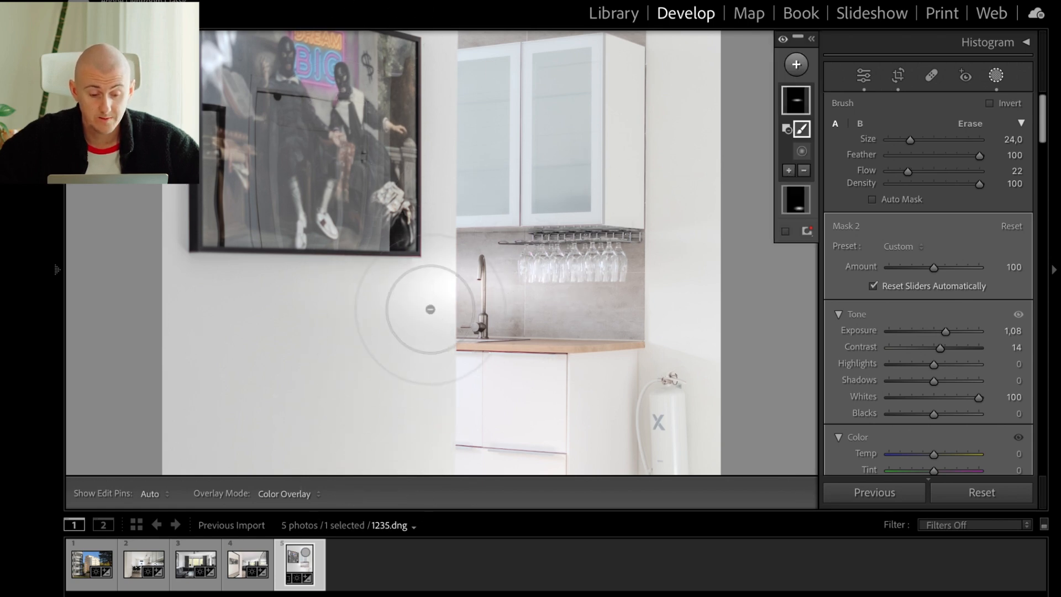
scroll(431, 309, "down", 5)
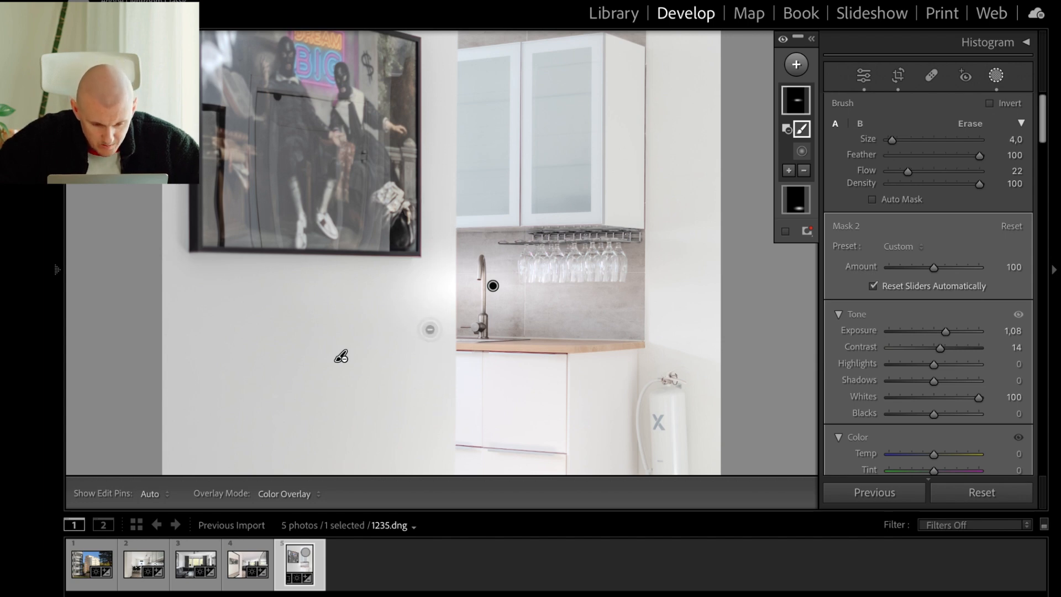
key("h")
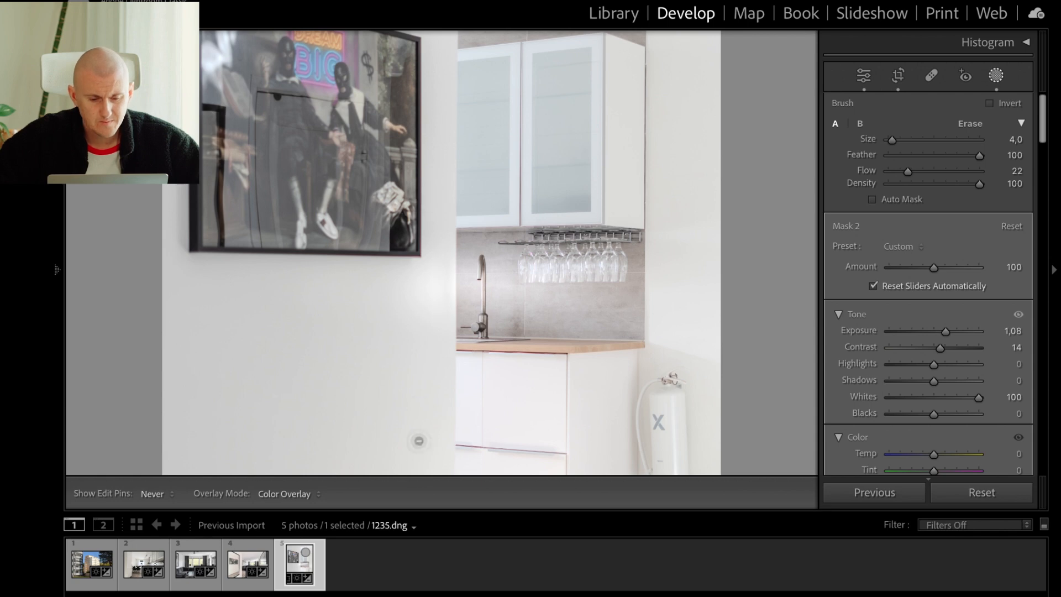
key("h")
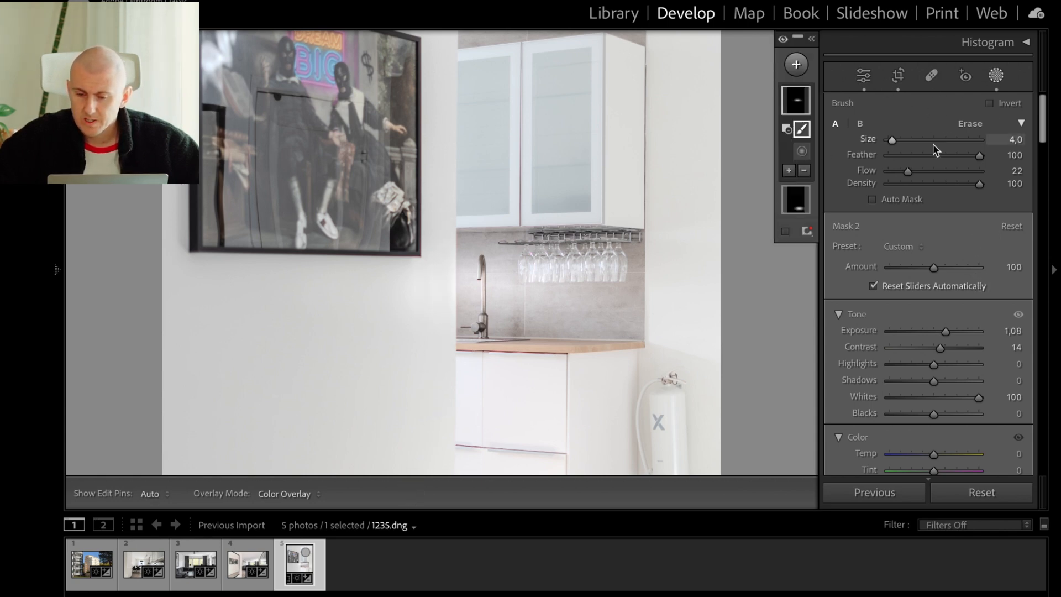
Add a radial gradient mask over the hanging wine glasses and raise its Whites to 99.
left_click(797, 65)
left_click(829, 255)
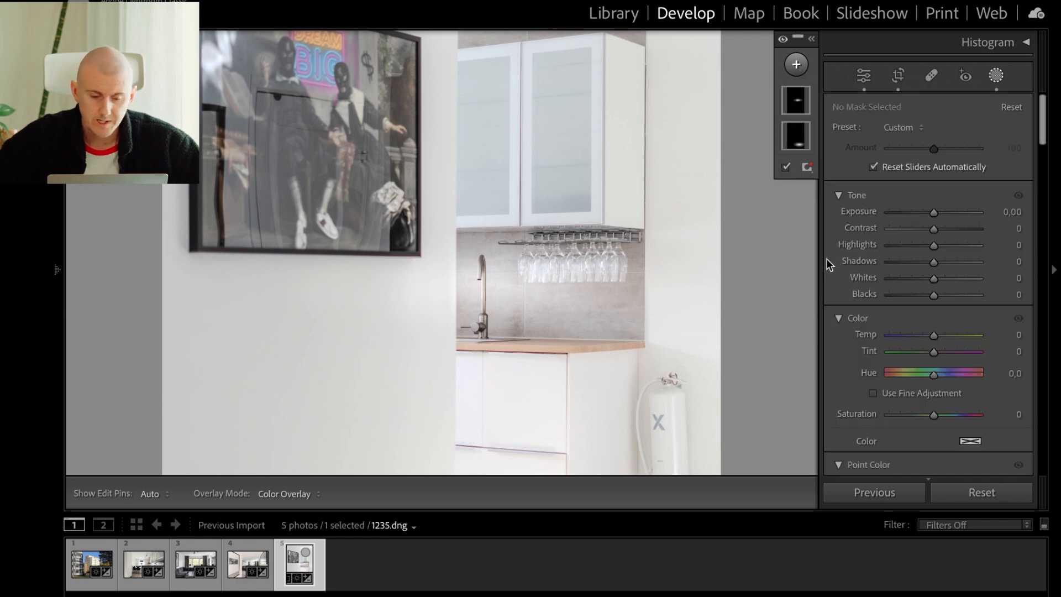
left_click_drag(571, 267, 461, 235)
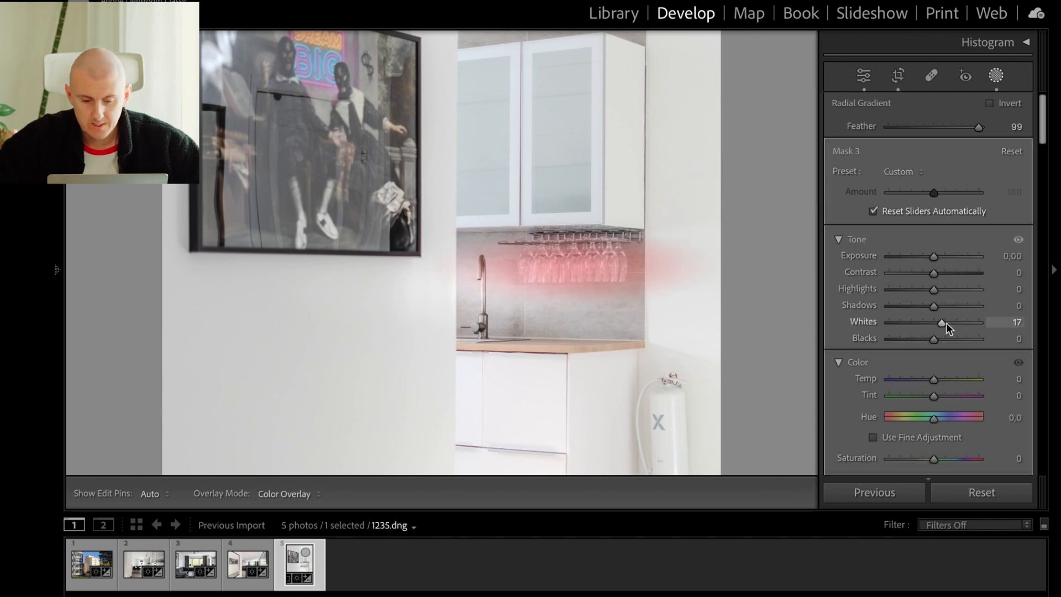
mouse_move(981, 320)
left_mouse_down()
mouse_move(1012, 320)
mouse_move(977, 315)
left_mouse_up()
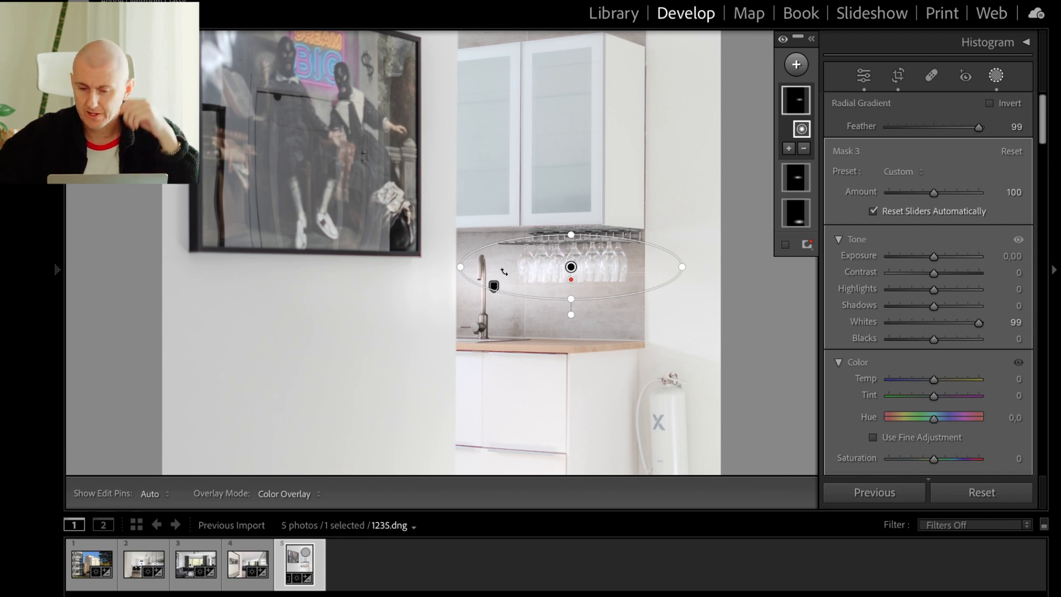
Add a very thin radial gradient mask on the backsplash beside the tap and tilt it diagonally like a light ray.
left_click(796, 65)
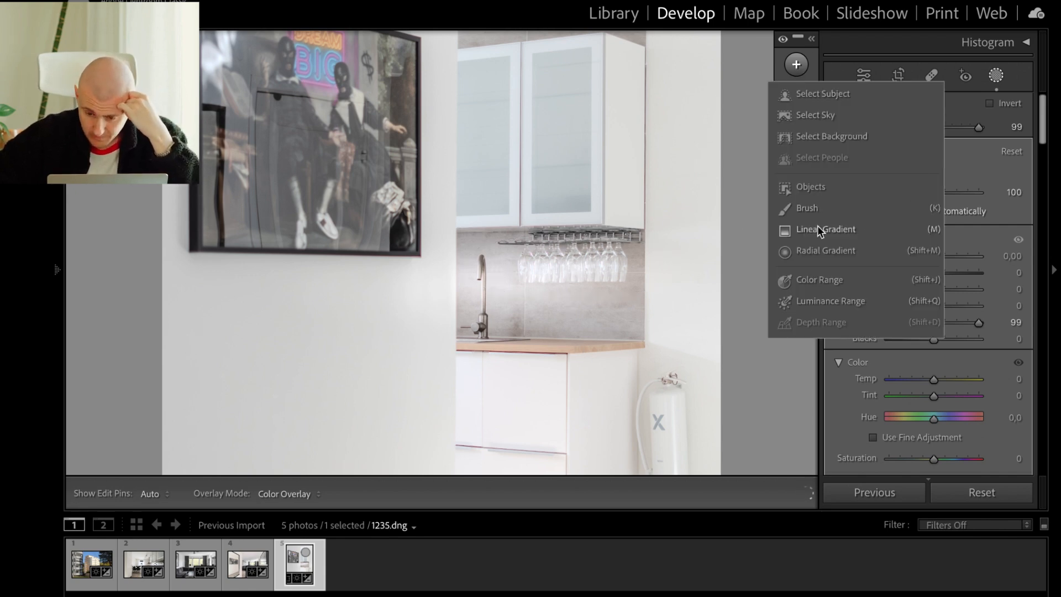
left_click(808, 250)
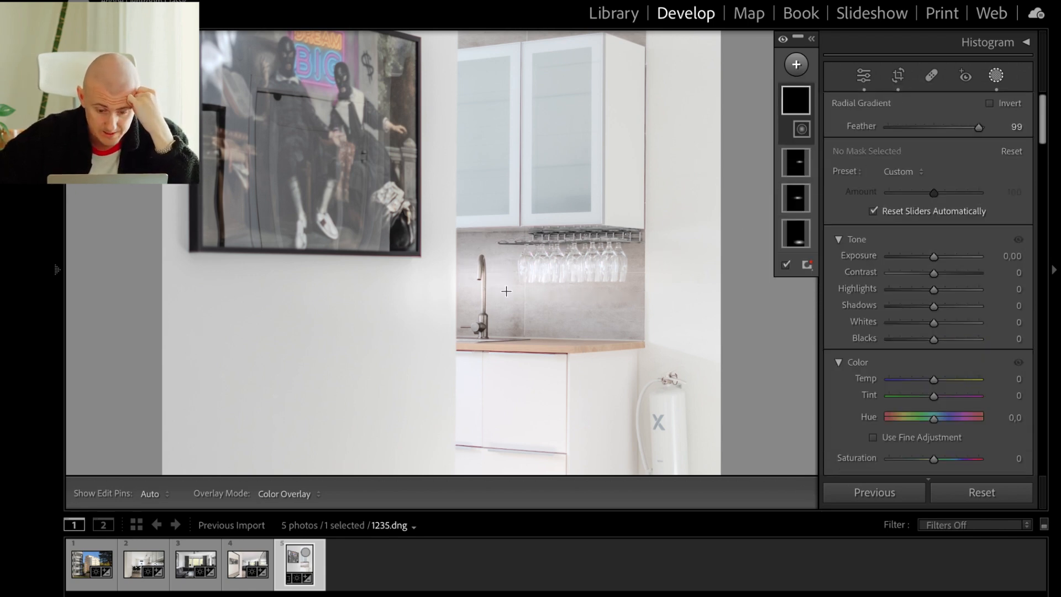
mouse_move(512, 291)
left_mouse_down()
mouse_move(453, 280)
mouse_move(513, 289)
left_mouse_up()
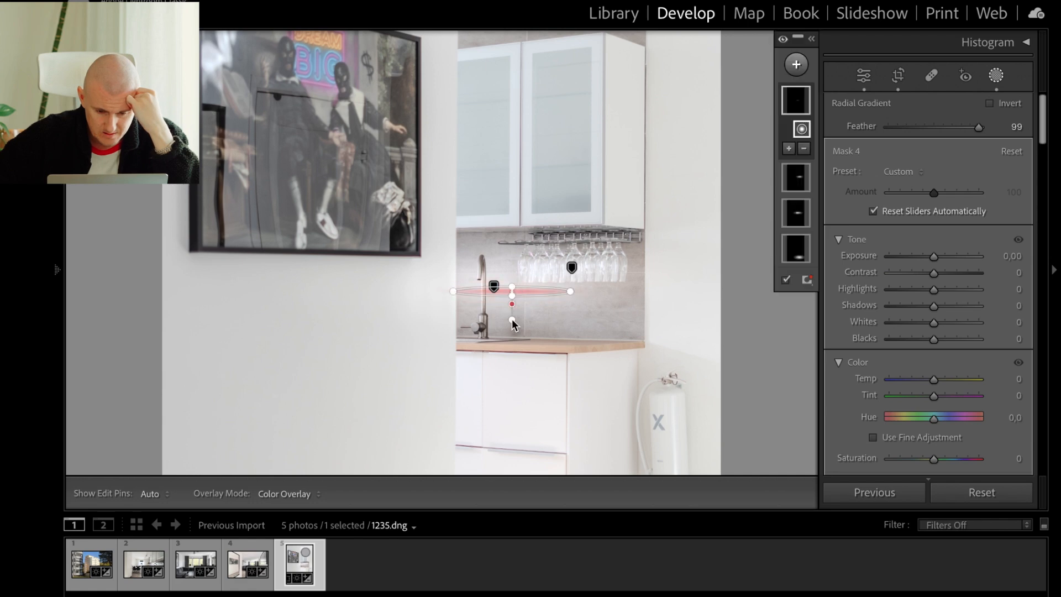
left_click_drag(504, 316, 473, 310)
left_click_drag(540, 344, 531, 333)
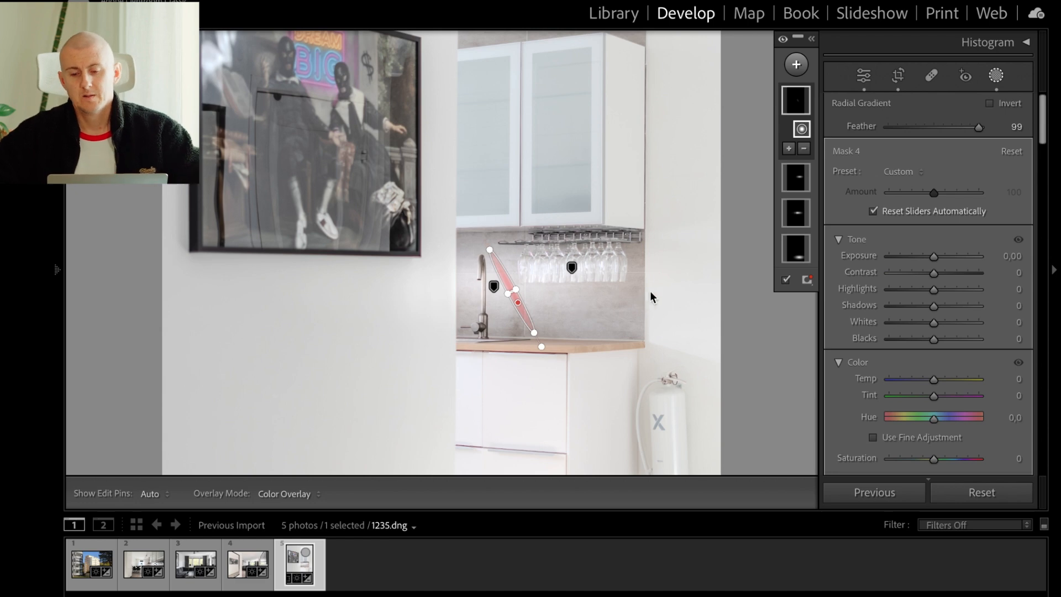
Brighten the diagonal light-ray mask with Exposure 0,50 and Whites 23.
left_click_drag(934, 256, 934, 256)
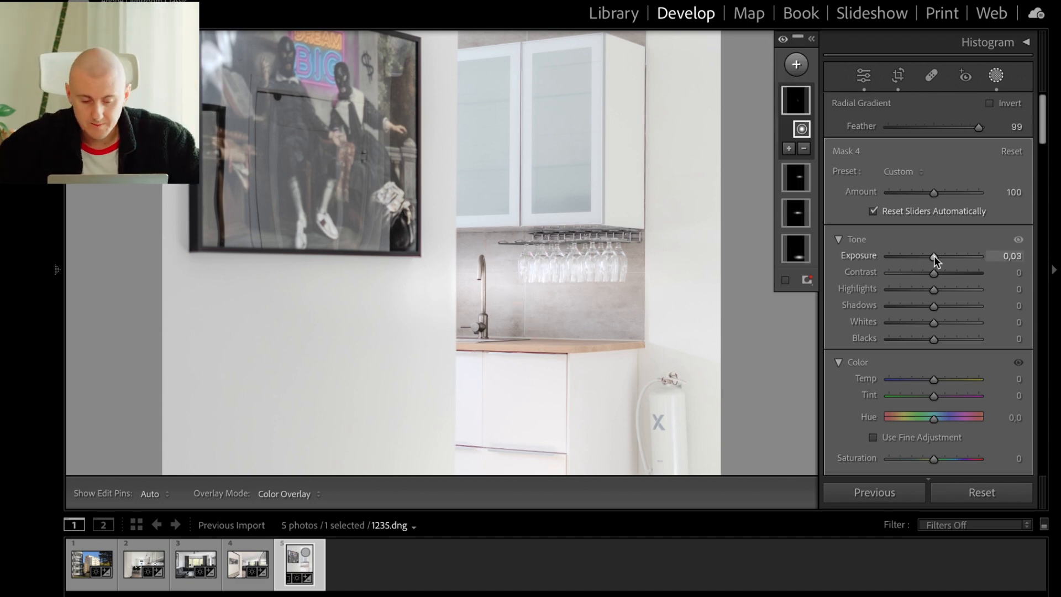
key("backslash")
mouse_move(934, 256)
left_mouse_down()
mouse_move(952, 254)
mouse_move(940, 258)
left_mouse_up()
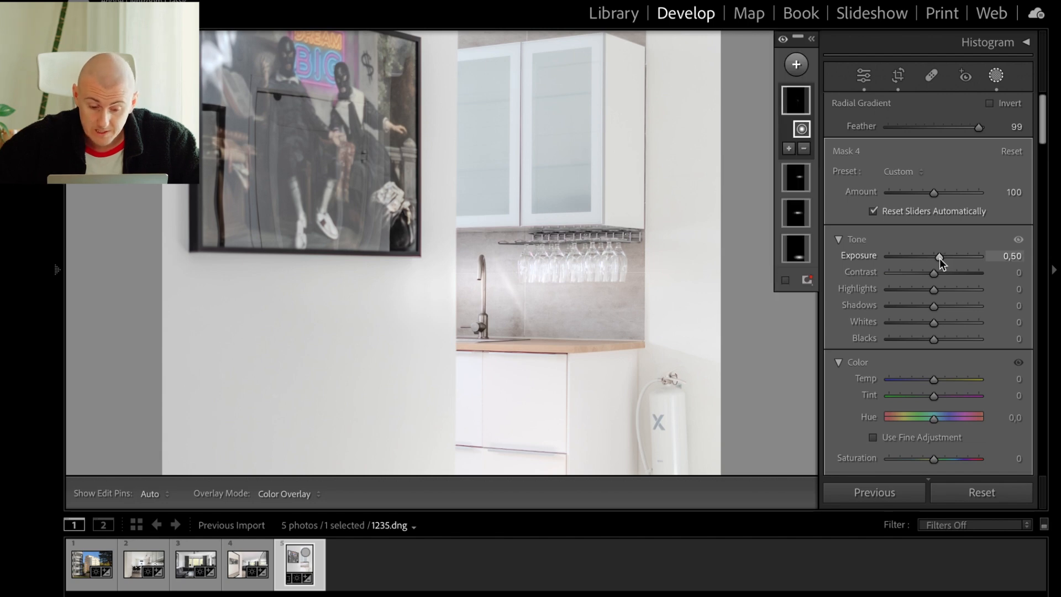
left_click_drag(933, 323, 944, 322)
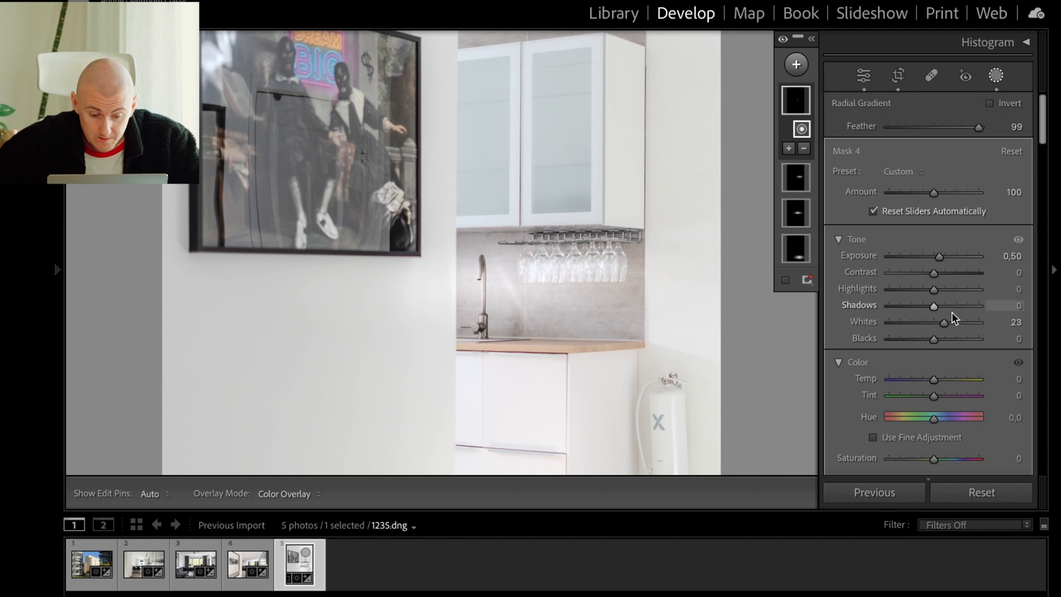
Review the whole photo and compare it with the mask adjustments switched off and on.
left_click(863, 75)
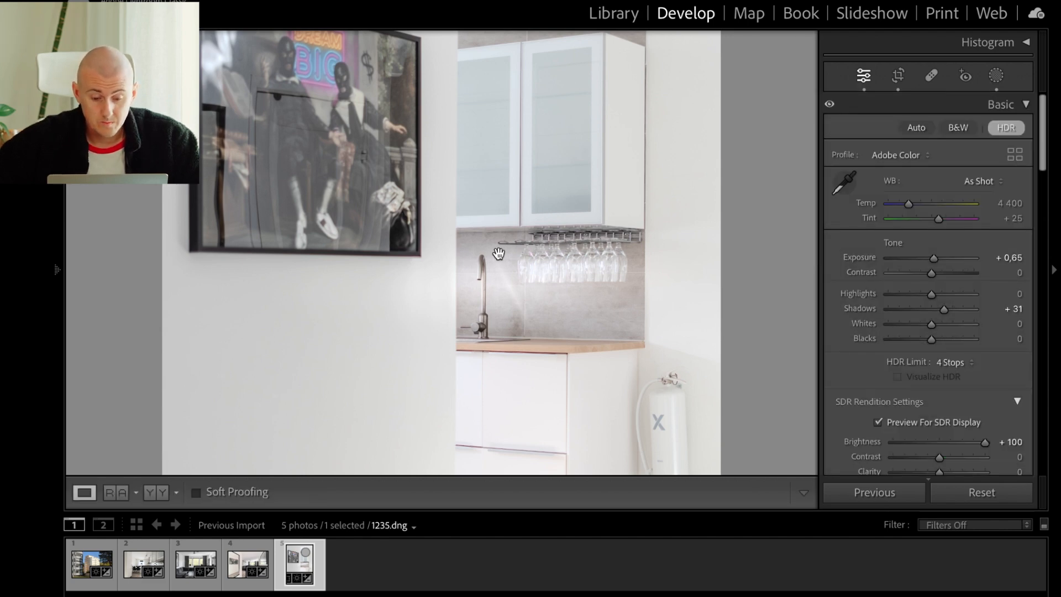
left_click(499, 254)
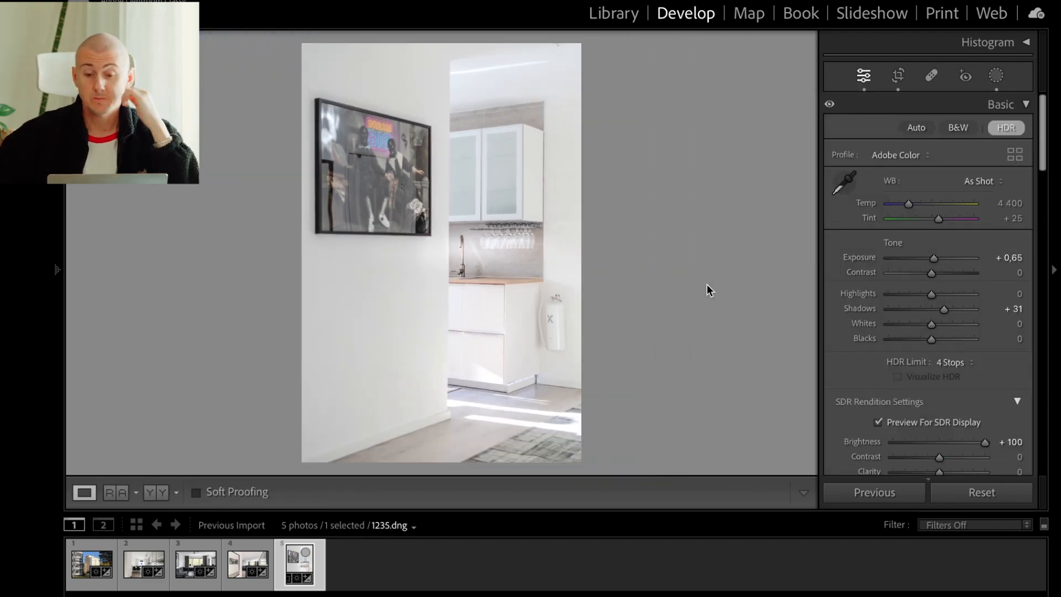
left_click(998, 77)
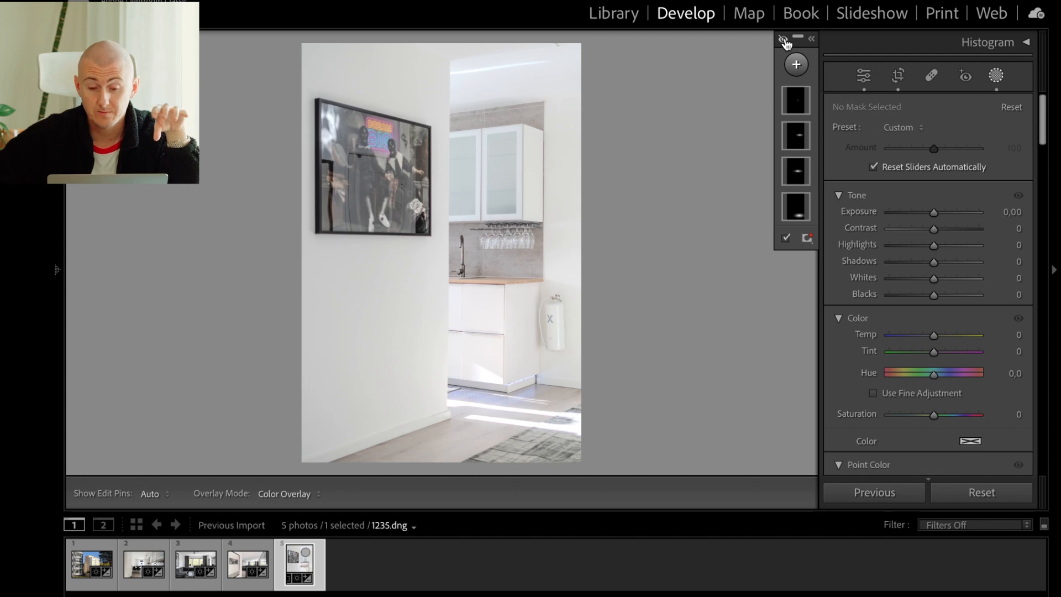
left_click(784, 41)
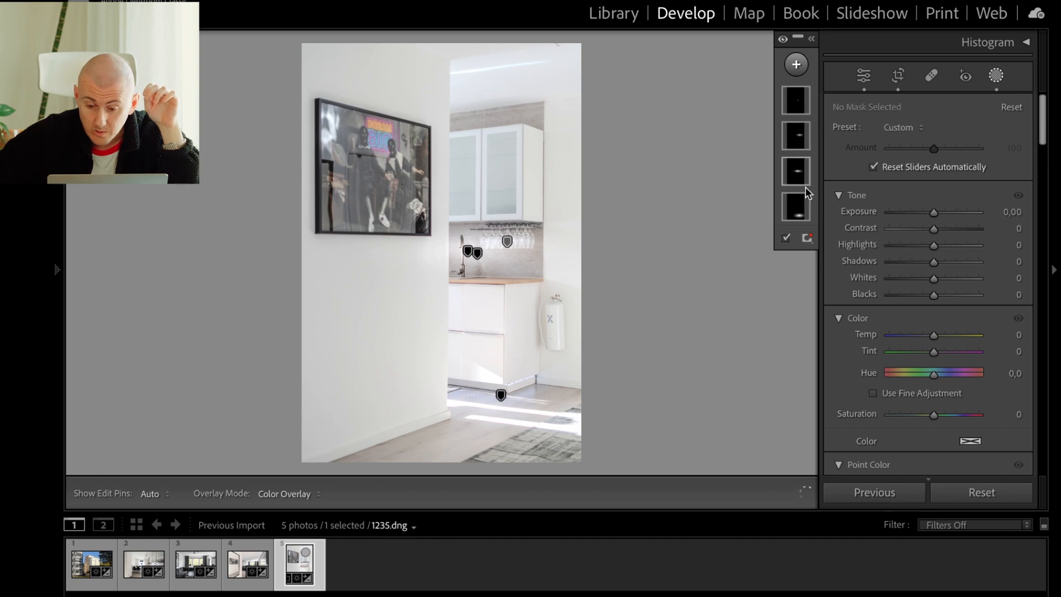
Subtract the wall edge next to the kitchen opening from the backsplash mask with a soft brush and inspect the area up close.
left_click(798, 216)
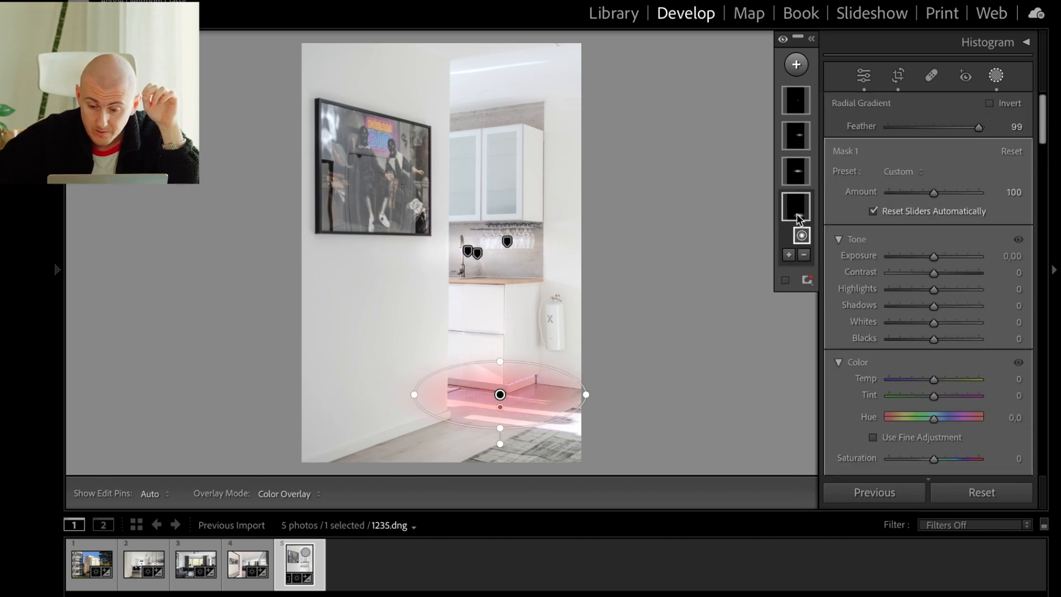
left_click(796, 172)
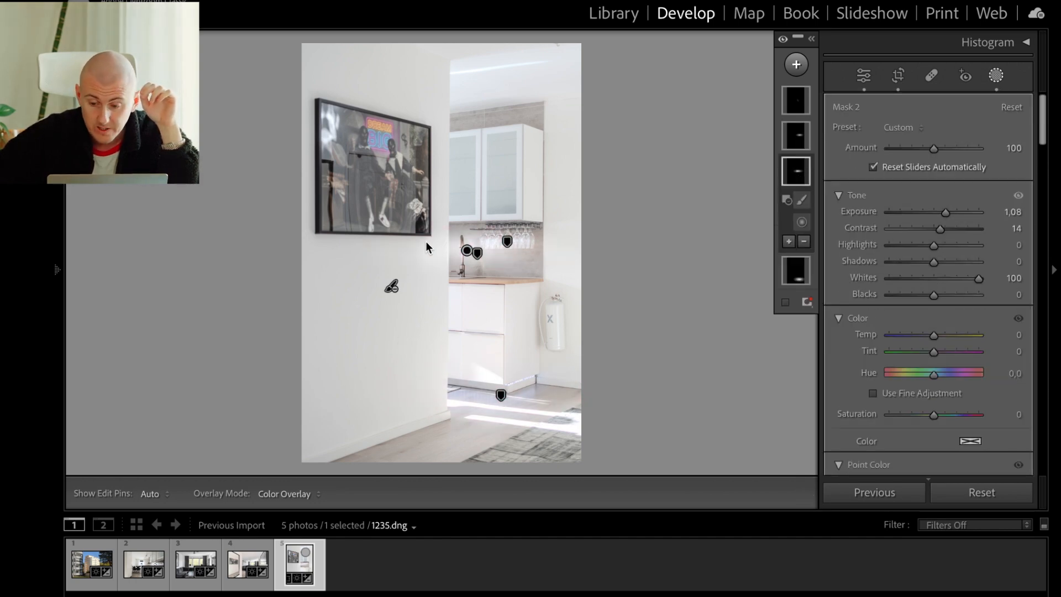
left_click(804, 242)
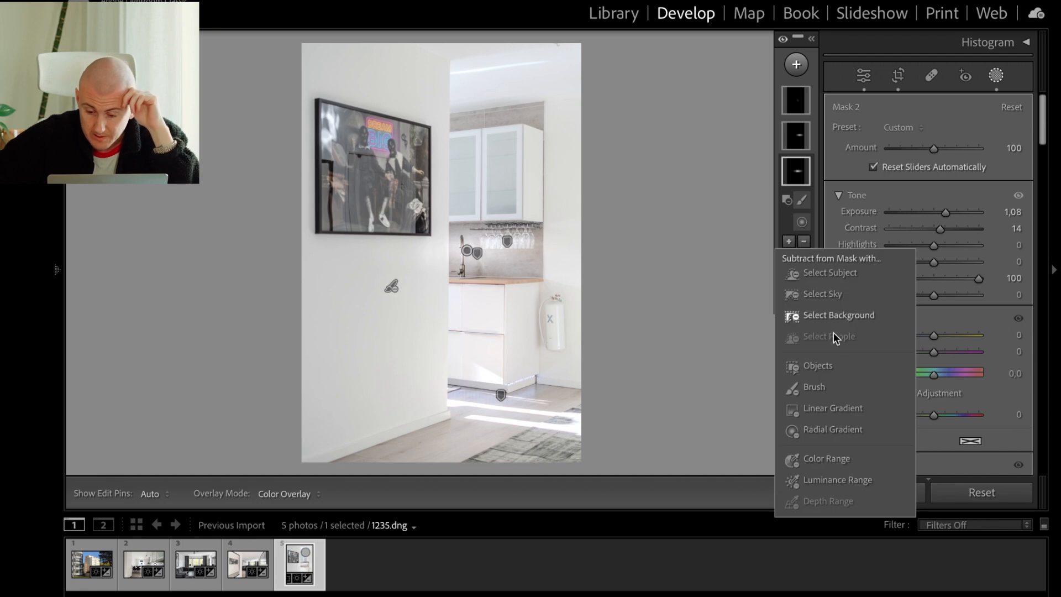
left_click(817, 387)
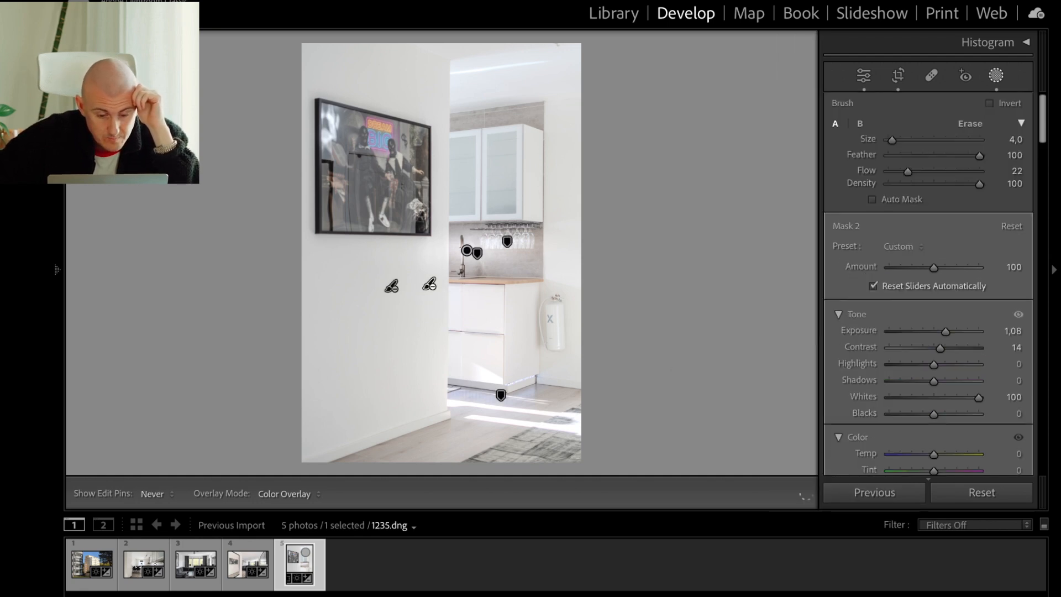
mouse_move(423, 391)
left_mouse_down()
mouse_move(401, 123)
mouse_move(424, 347)
mouse_move(413, 47)
mouse_move(384, 366)
mouse_move(421, 191)
mouse_move(425, 342)
mouse_move(416, 86)
mouse_move(422, 218)
left_mouse_up()
left_click(865, 78)
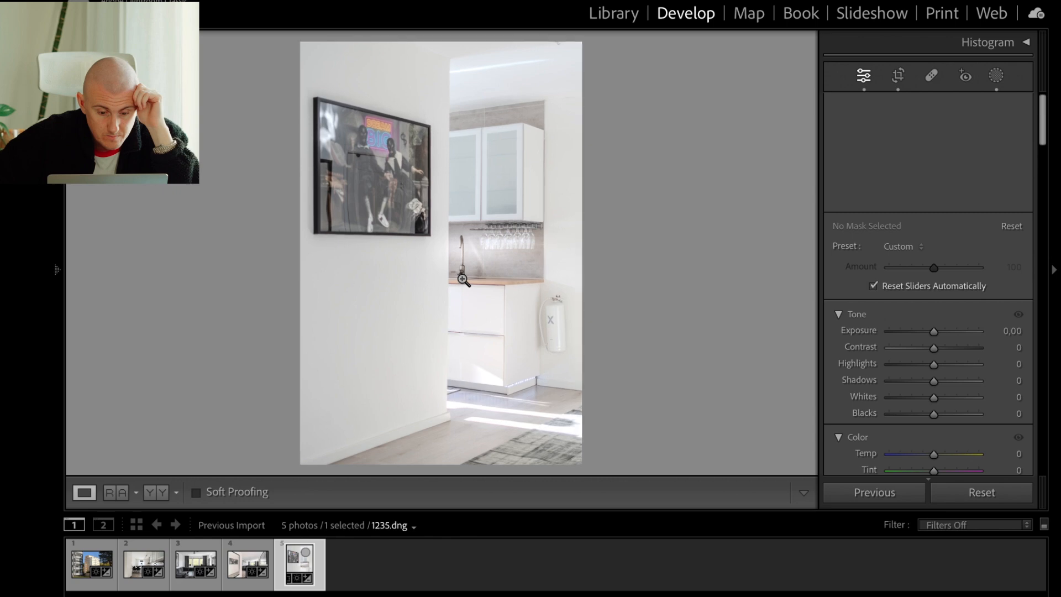
left_click(463, 280)
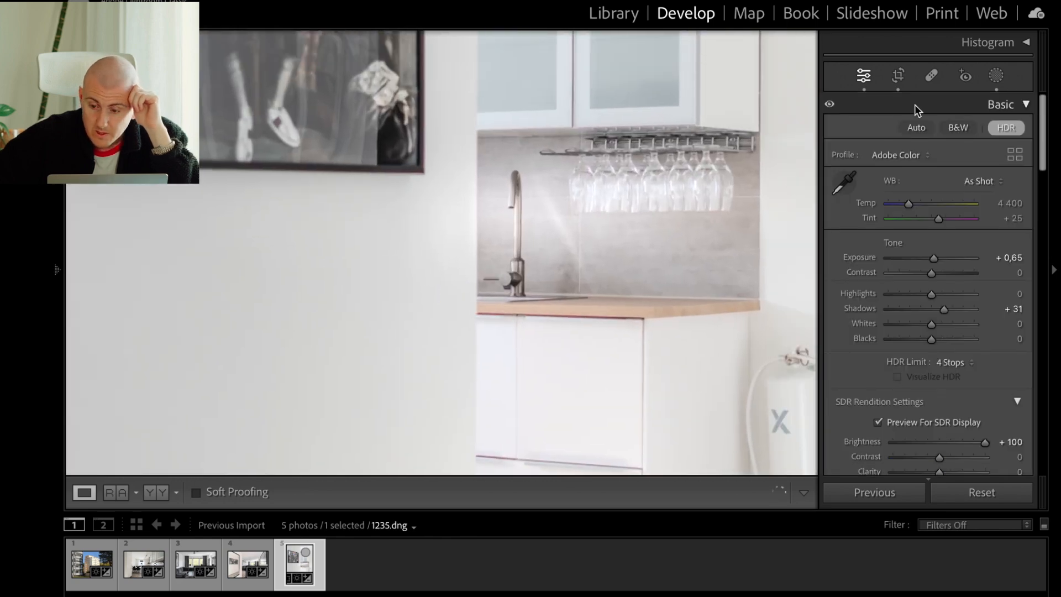
Subtract the remaining glow on the white wall beside the kitchen opening from Mask 2 using a size 9 brush with Feather 100 and Flow 22.
left_click(996, 76)
left_click(796, 174)
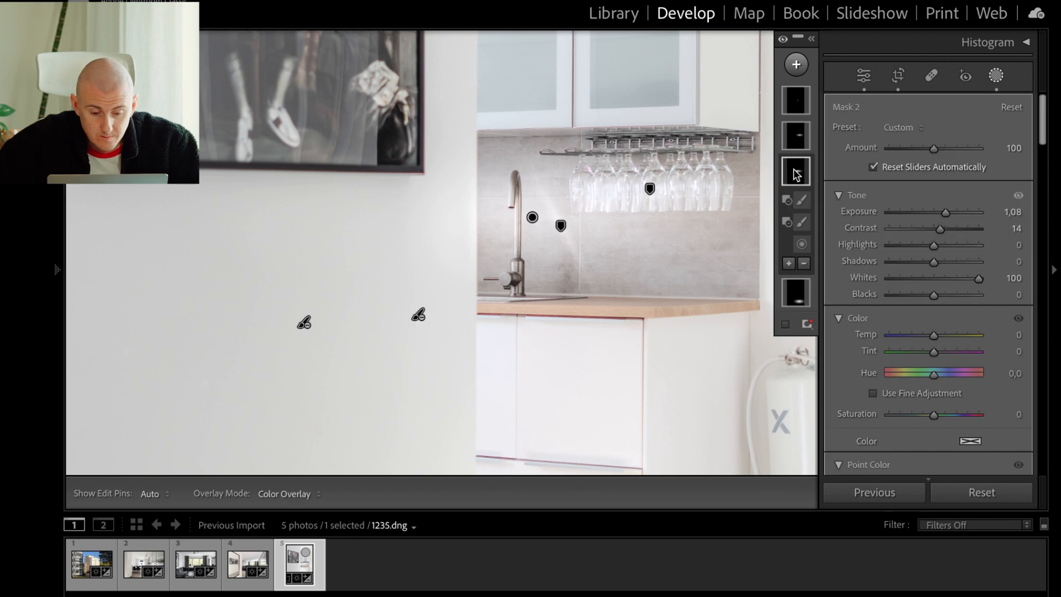
left_click(805, 263)
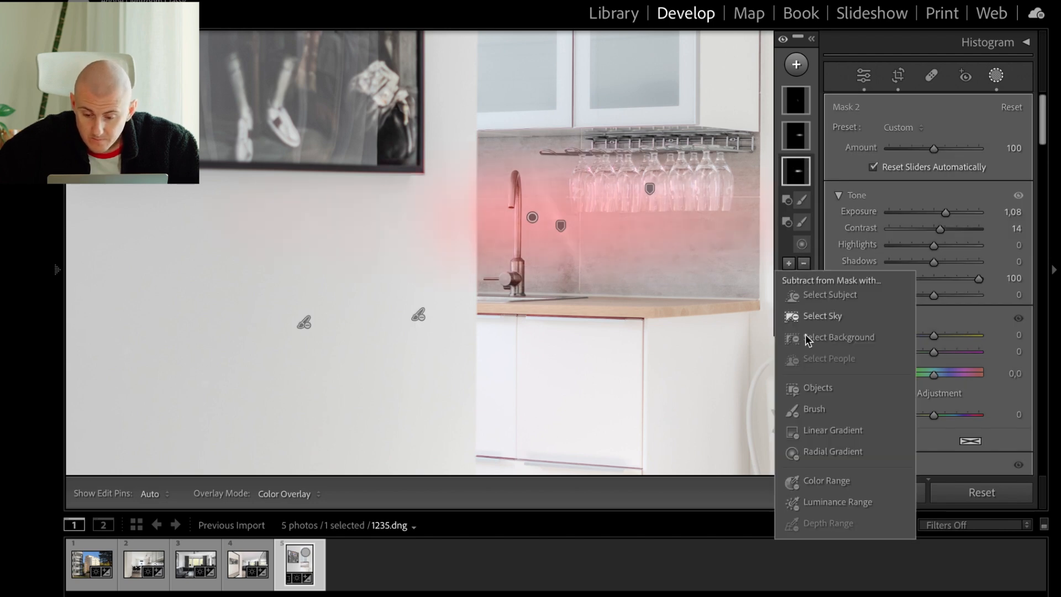
left_click(814, 409)
mouse_move(445, 304)
left_mouse_down()
mouse_move(452, 342)
mouse_move(426, 267)
left_mouse_up()
scroll(425, 268, "up", 3)
scroll(425, 268, "up", 2)
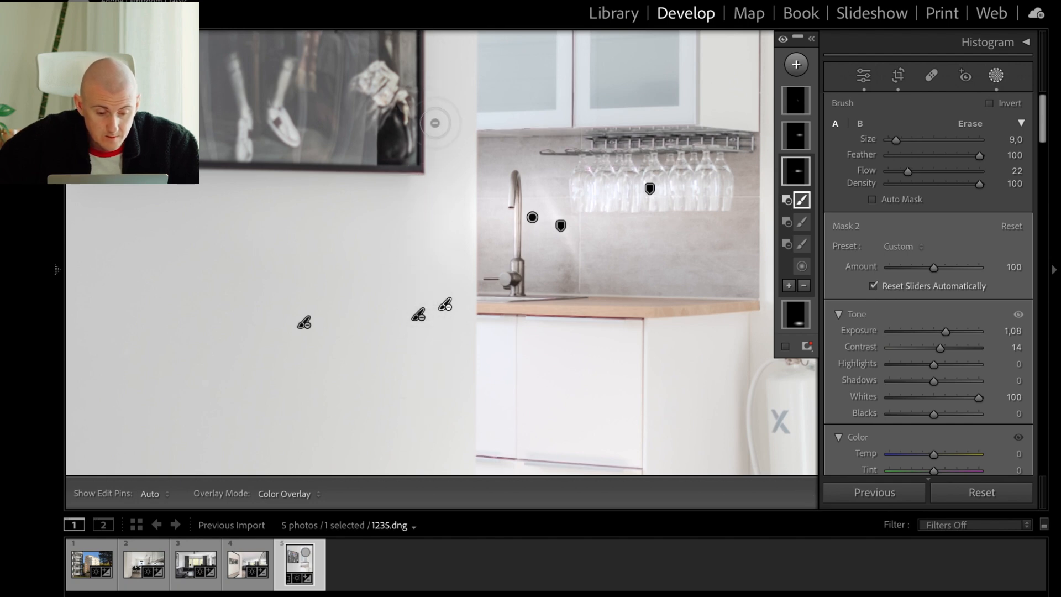
key("h")
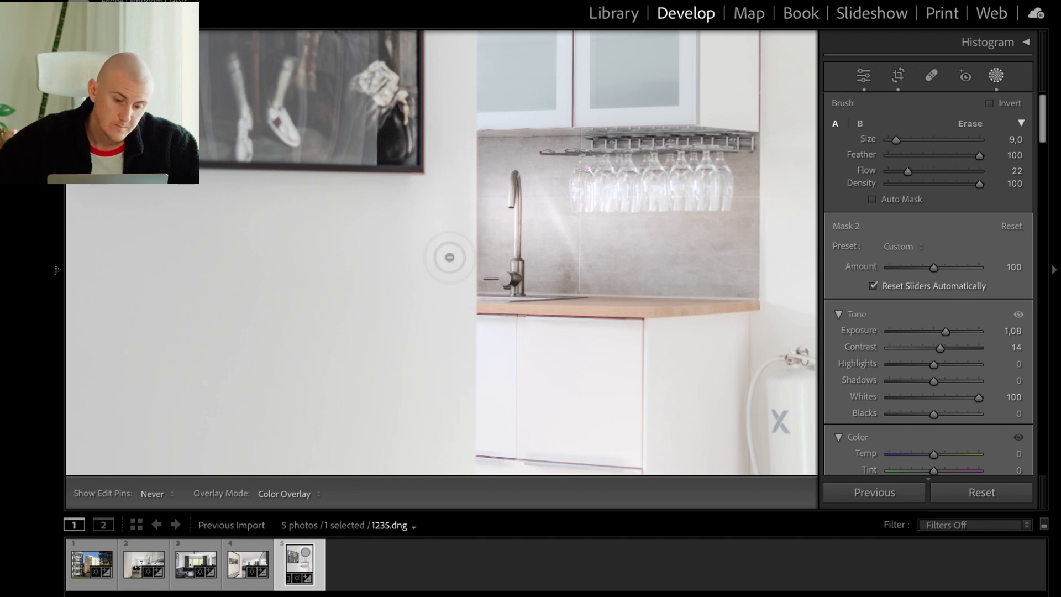
key("h")
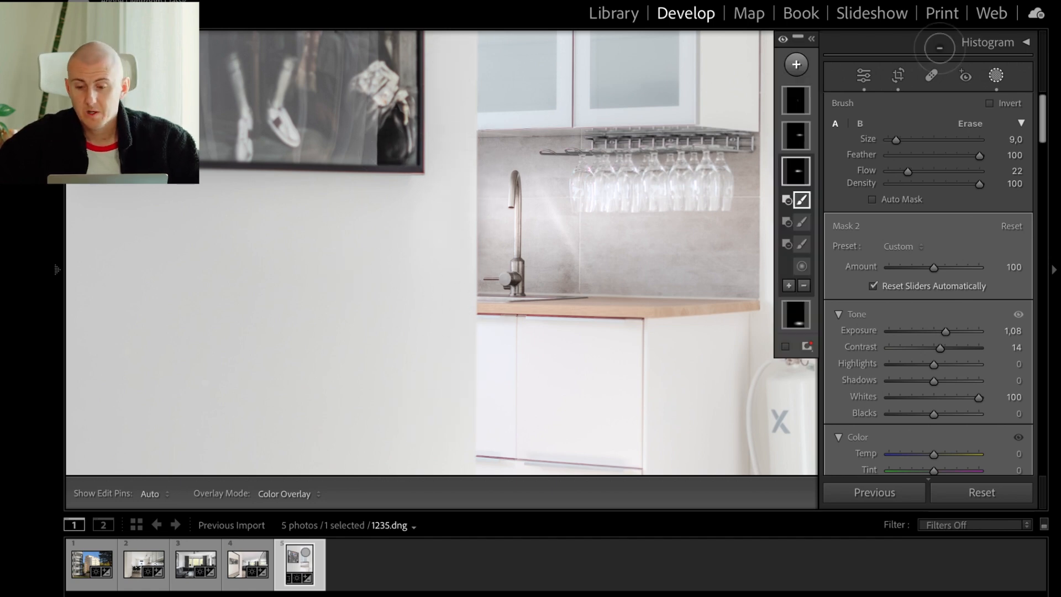
View the full hallway photo and toggle all masks off and on to compare the kitchen light effects.
left_click(864, 75)
left_click(582, 199)
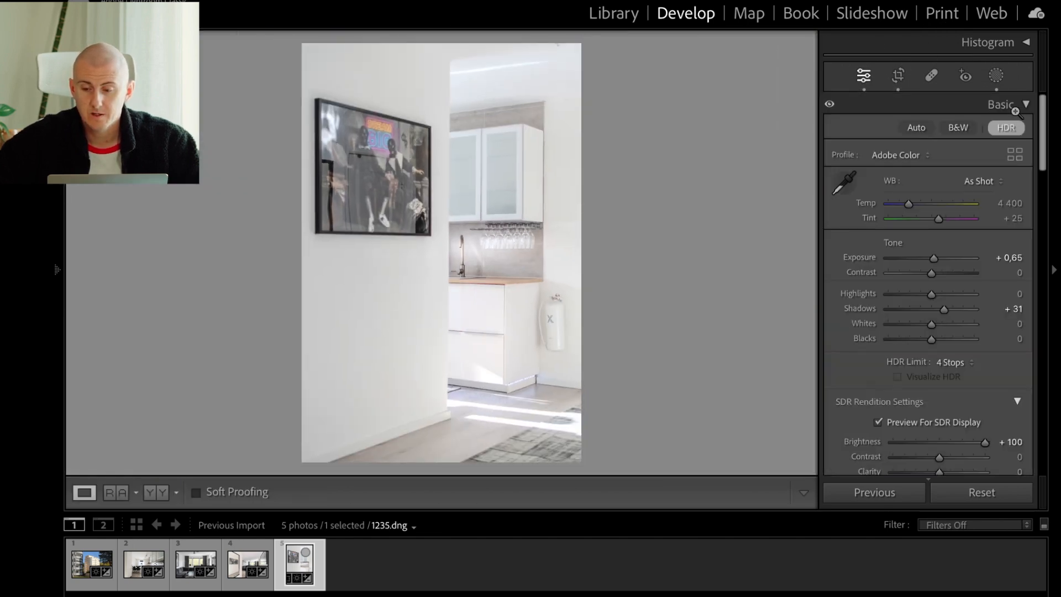
left_click(996, 75)
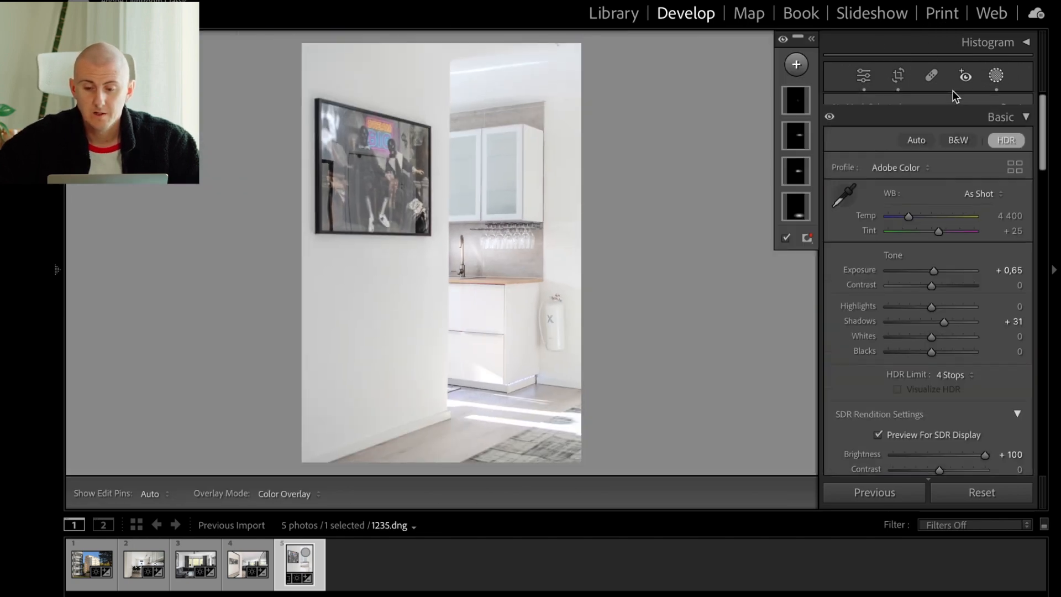
left_click(784, 40)
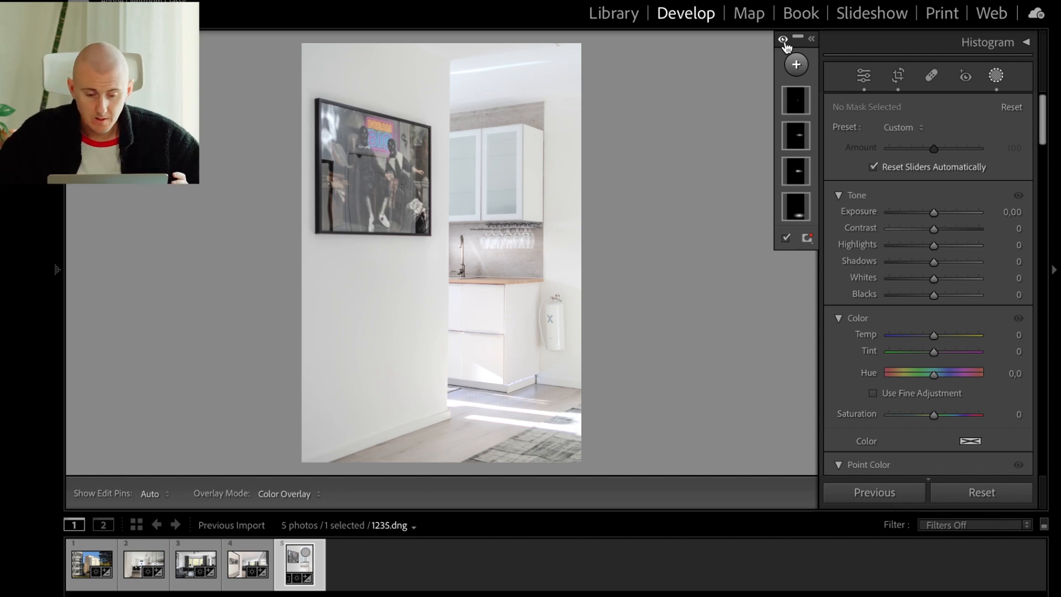
left_click(784, 41)
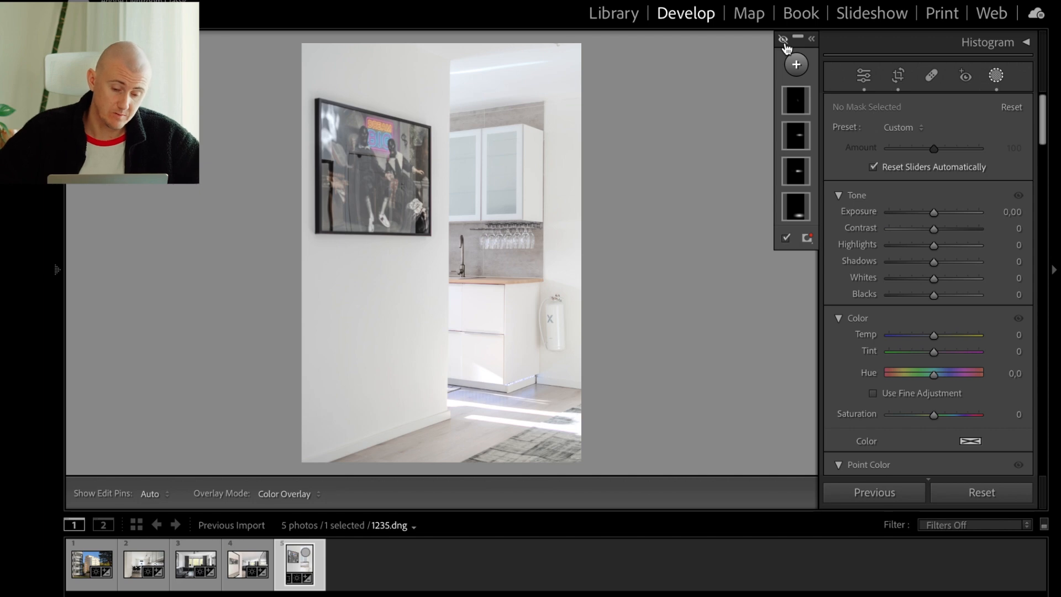
left_click(785, 42)
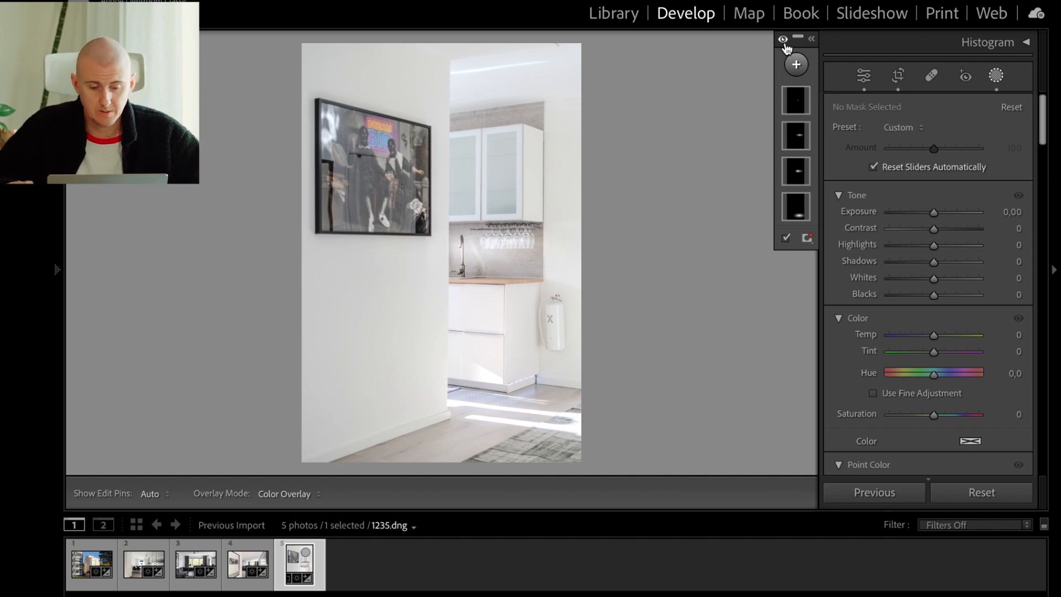